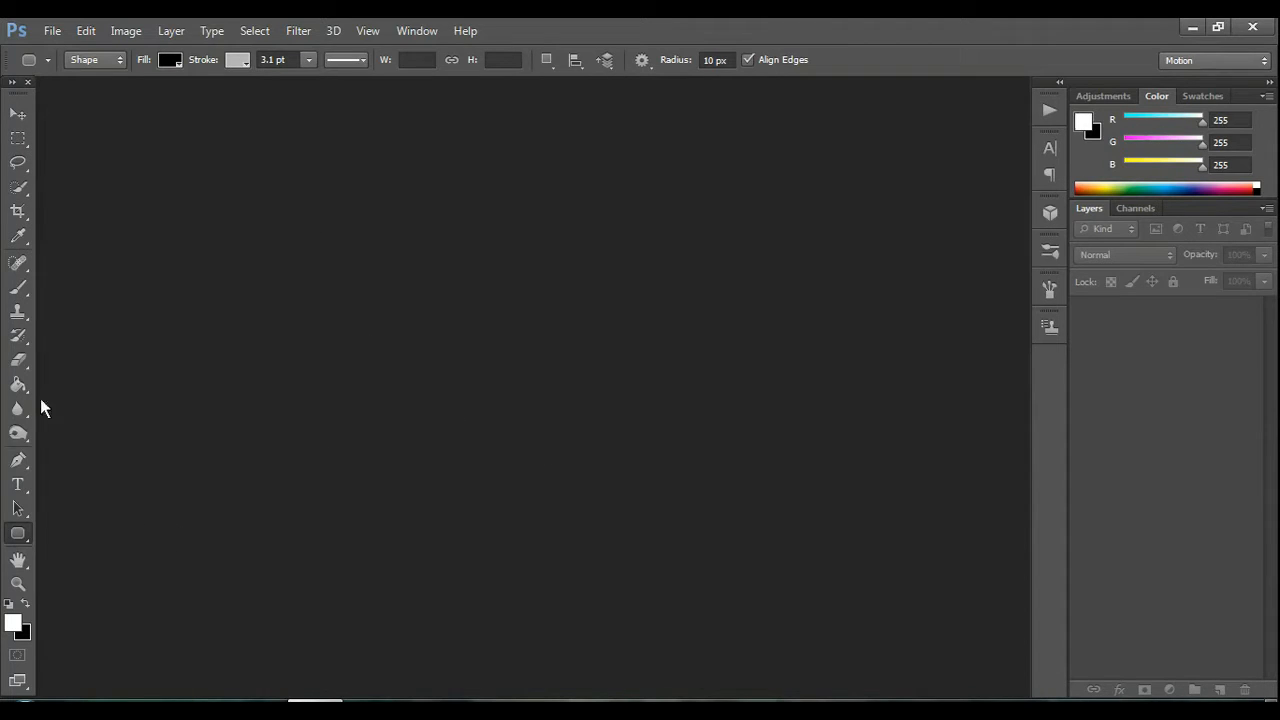
Step: Create a new 7 x 5 inch landscape photo document at 300 pixels/inch in RGB with a white background
{"action": "left_click", "coordinate": [52, 30]}
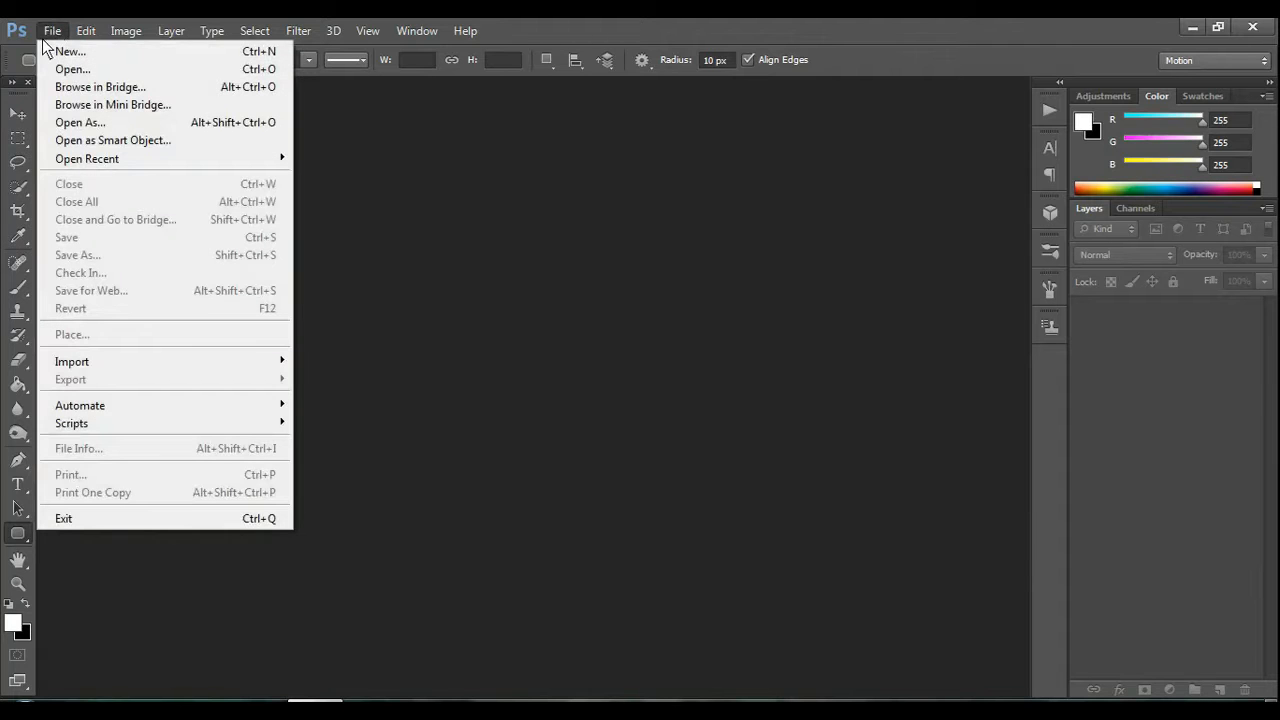
{"action": "left_click", "coordinate": [62, 51]}
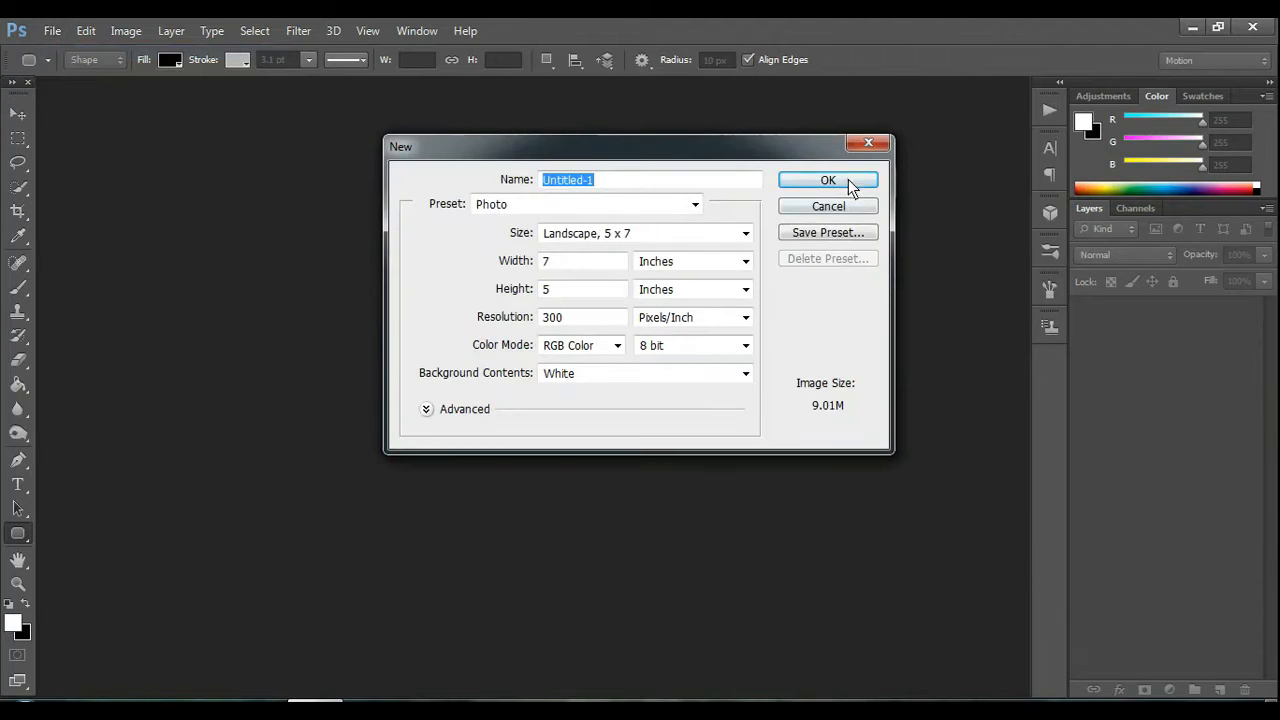
{"action": "left_click", "coordinate": [848, 186]}
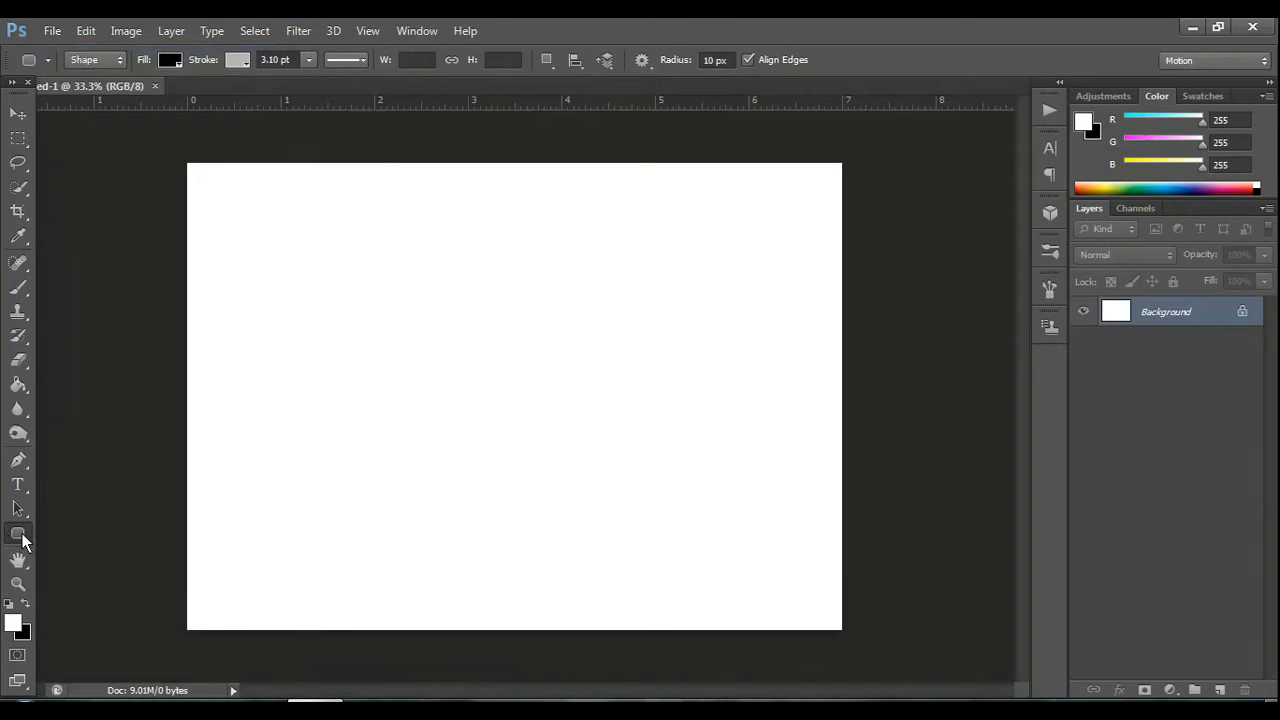
Step: Draw a black rounded rectangle about 1578 x 1044 px with a 10 px corner radius in the middle of the canvas
{"action": "right_click", "coordinate": [22, 536]}
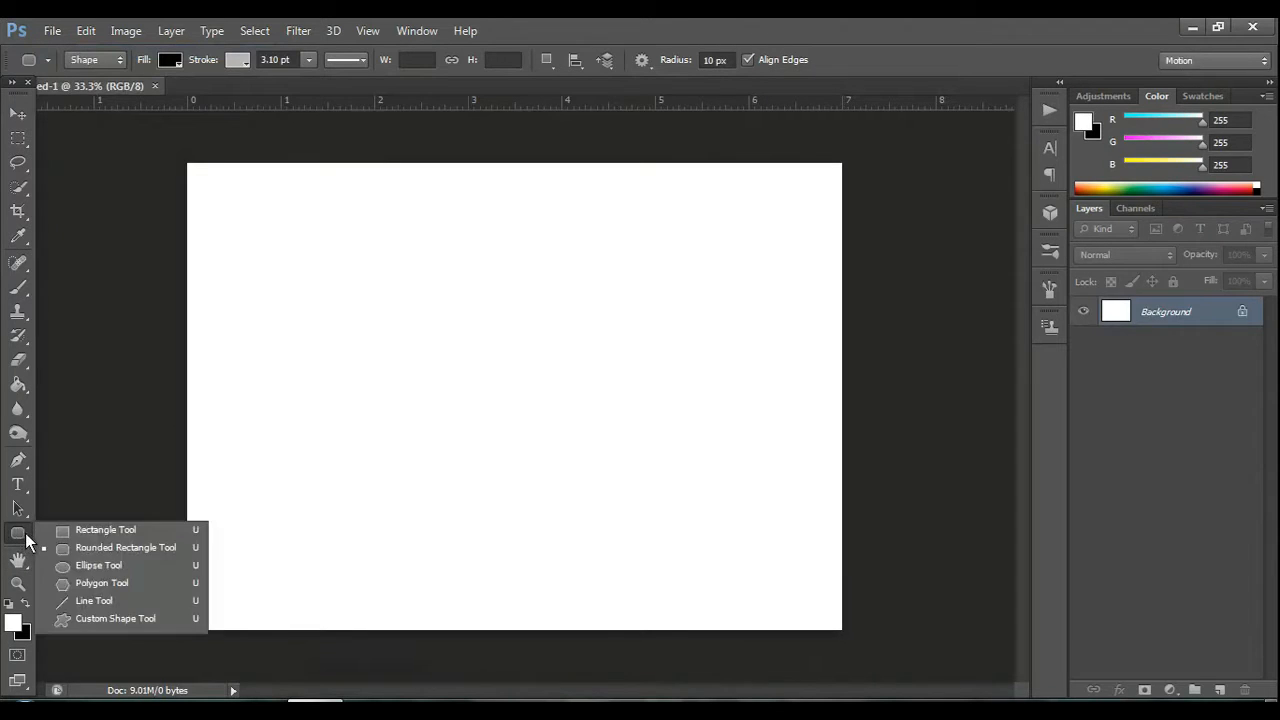
{"action": "left_click", "coordinate": [108, 549]}
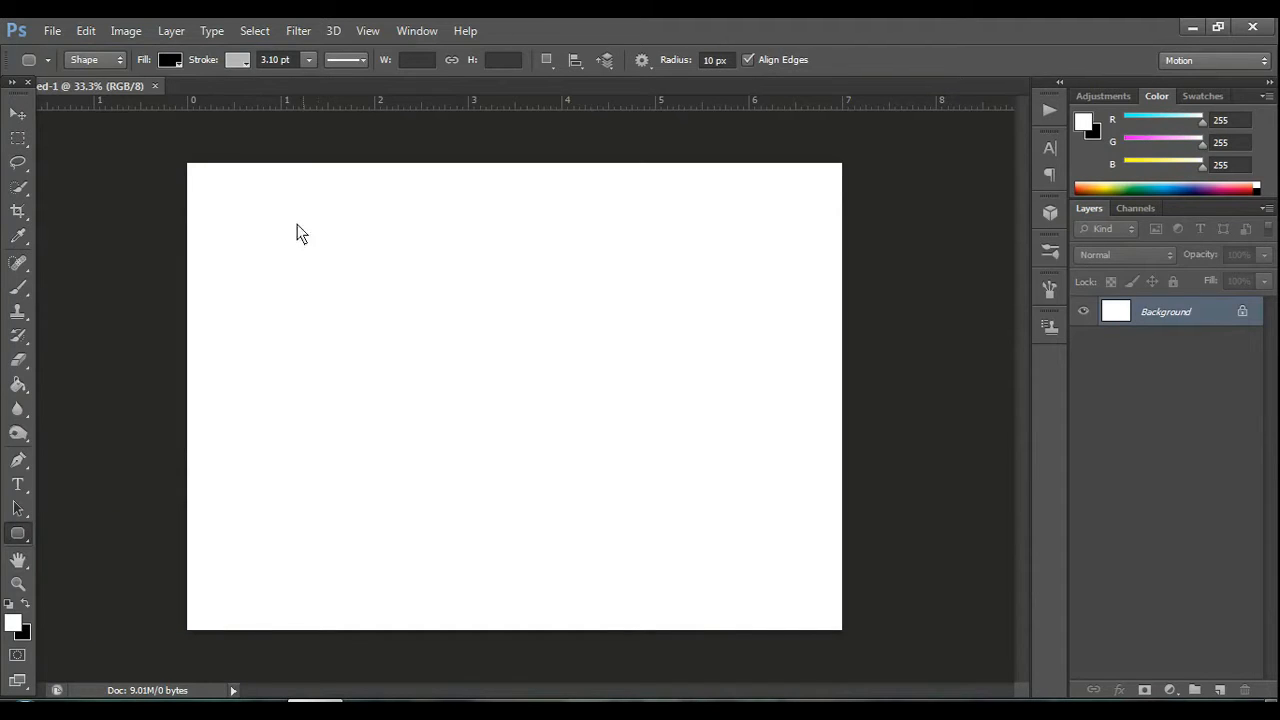
{"action": "left_click_drag", "start_coordinate": [275, 220], "coordinate": [766, 544]}
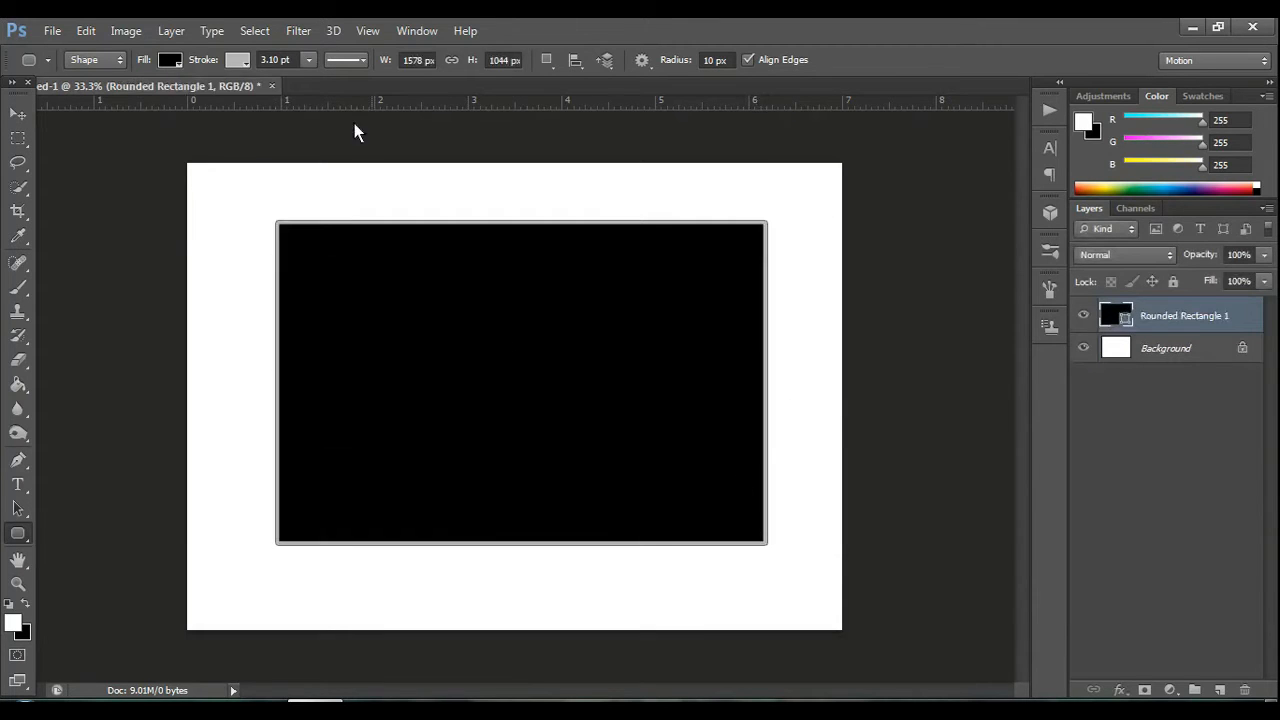
Step: Remove the stroke from the rounded rectangle
{"action": "left_click", "coordinate": [238, 60]}
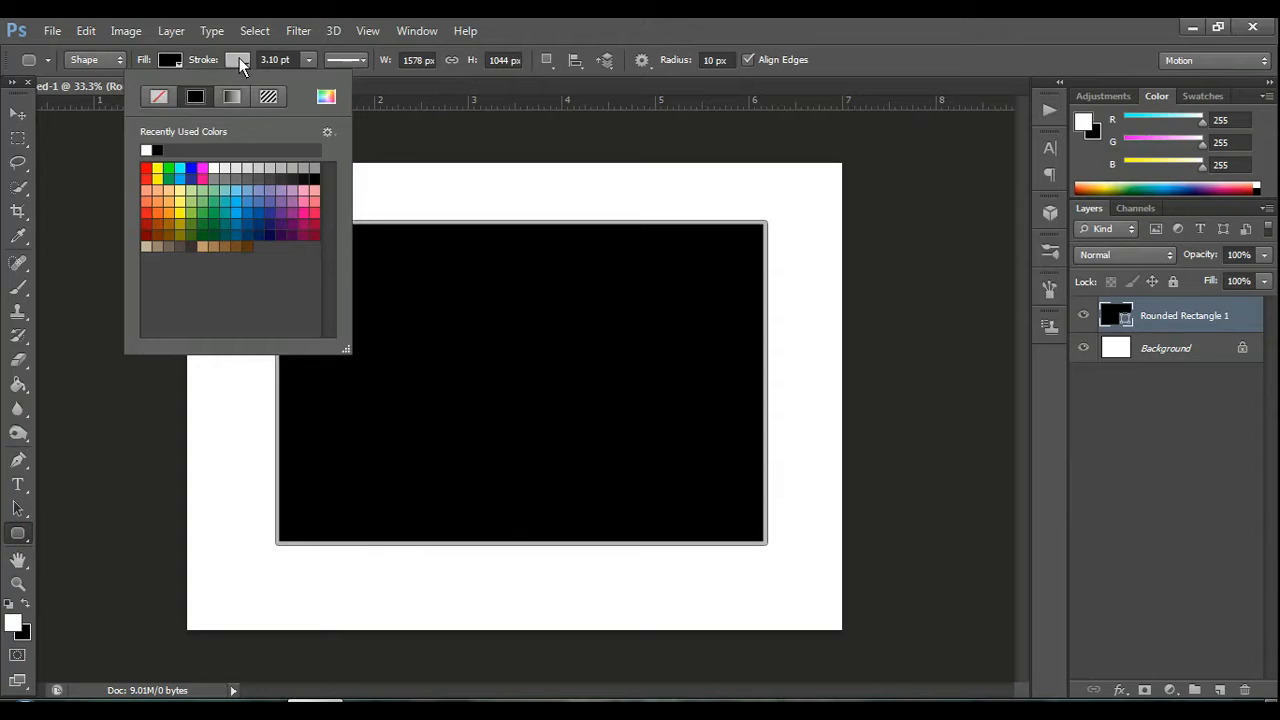
{"action": "left_click", "coordinate": [159, 97]}
{"action": "left_click", "coordinate": [915, 178]}
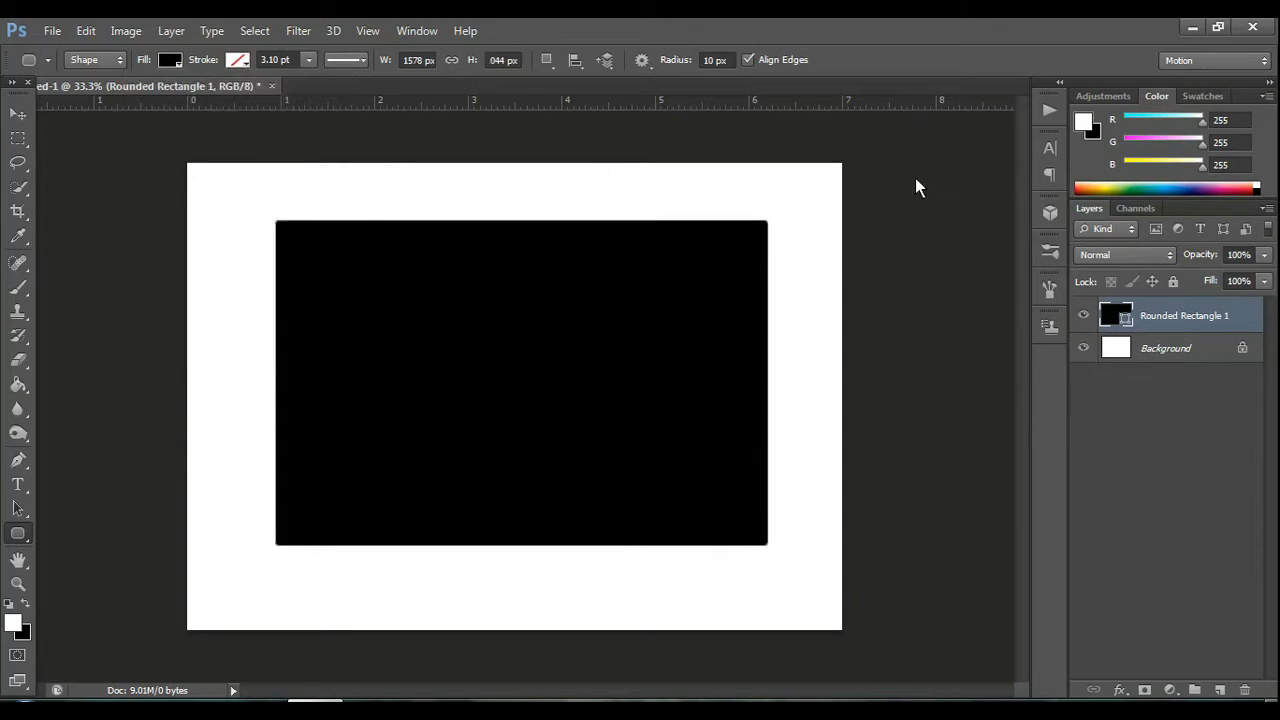
{"action": "left_click", "coordinate": [915, 178]}
{"action": "left_click", "coordinate": [751, 191]}
Step: Enable the Bevel & Emboss layer style on the rounded rectangle layer and show its settings
{"action": "double_click", "coordinate": [1252, 318]}
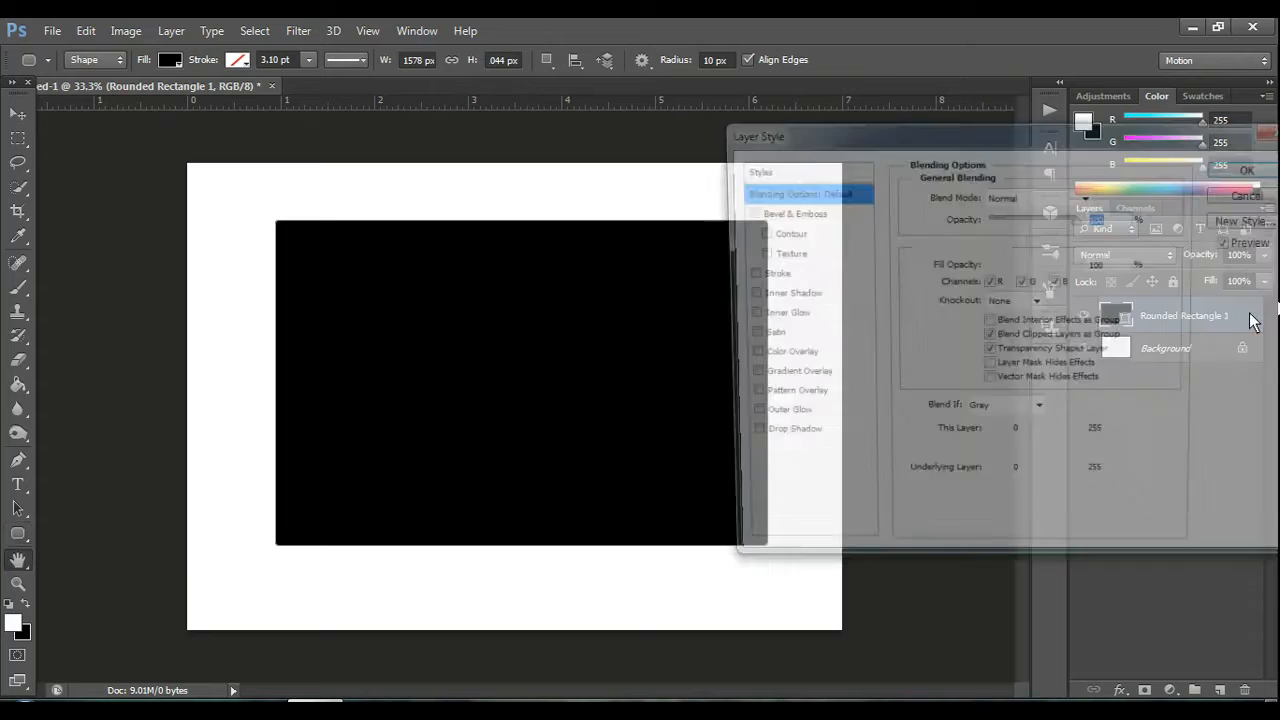
{"action": "left_click_drag", "start_coordinate": [1050, 134], "coordinate": [918, 108]}
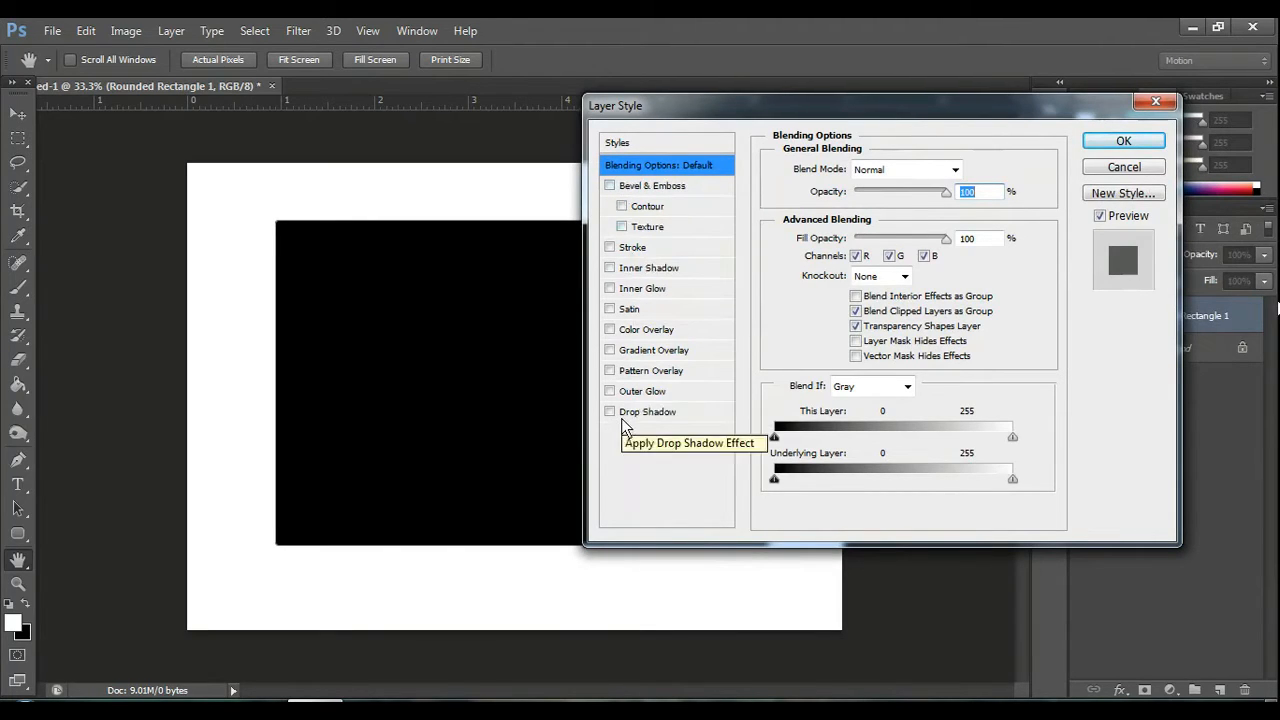
{"action": "left_click", "coordinate": [609, 185]}
{"action": "left_click", "coordinate": [649, 189]}
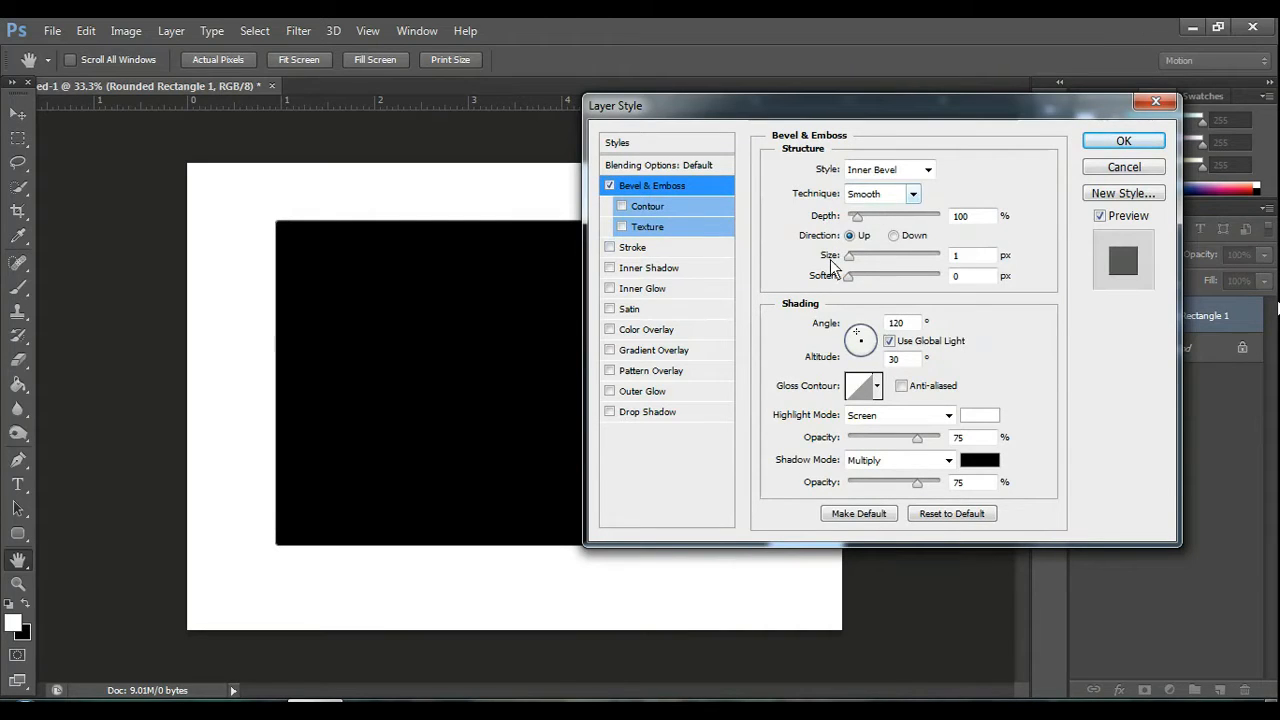
Step: Set the bevel structure to 80% depth, 8 px size and 2 px soften
{"action": "double_click", "coordinate": [972, 218]}
{"action": "type", "text": "1"}
{"action": "key", "text": "BackSpace"}
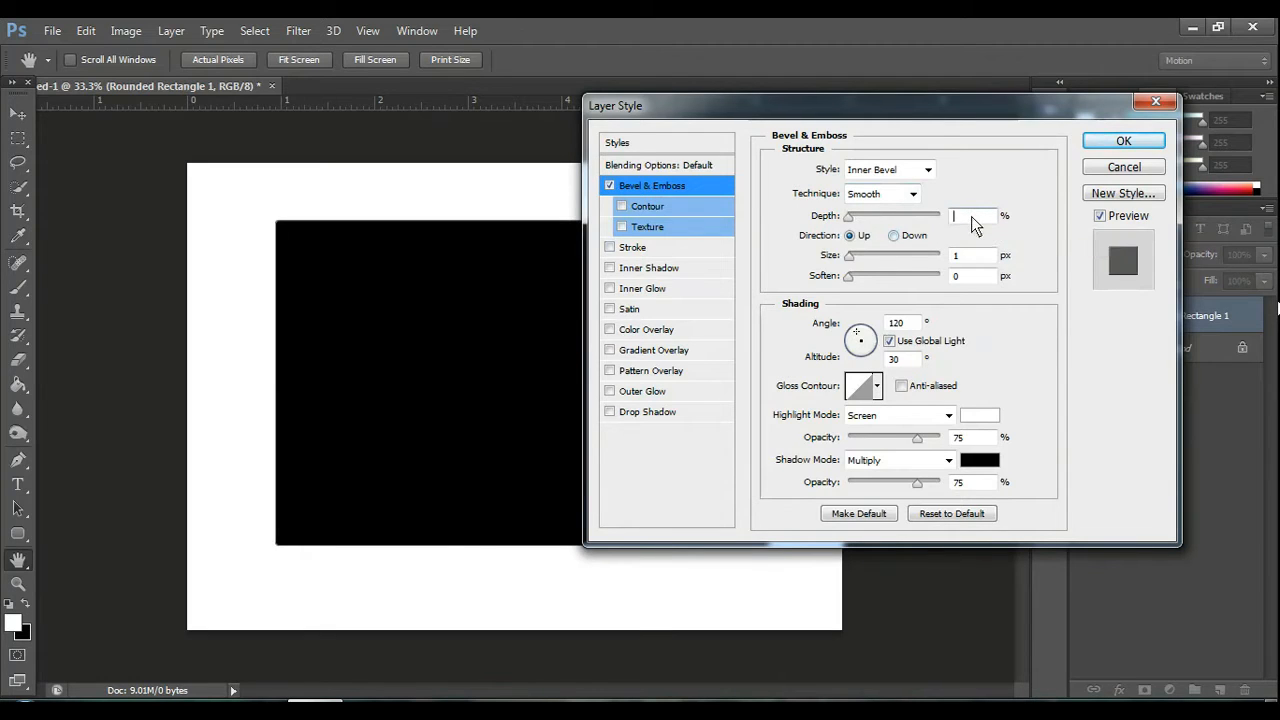
{"action": "type", "text": "80"}
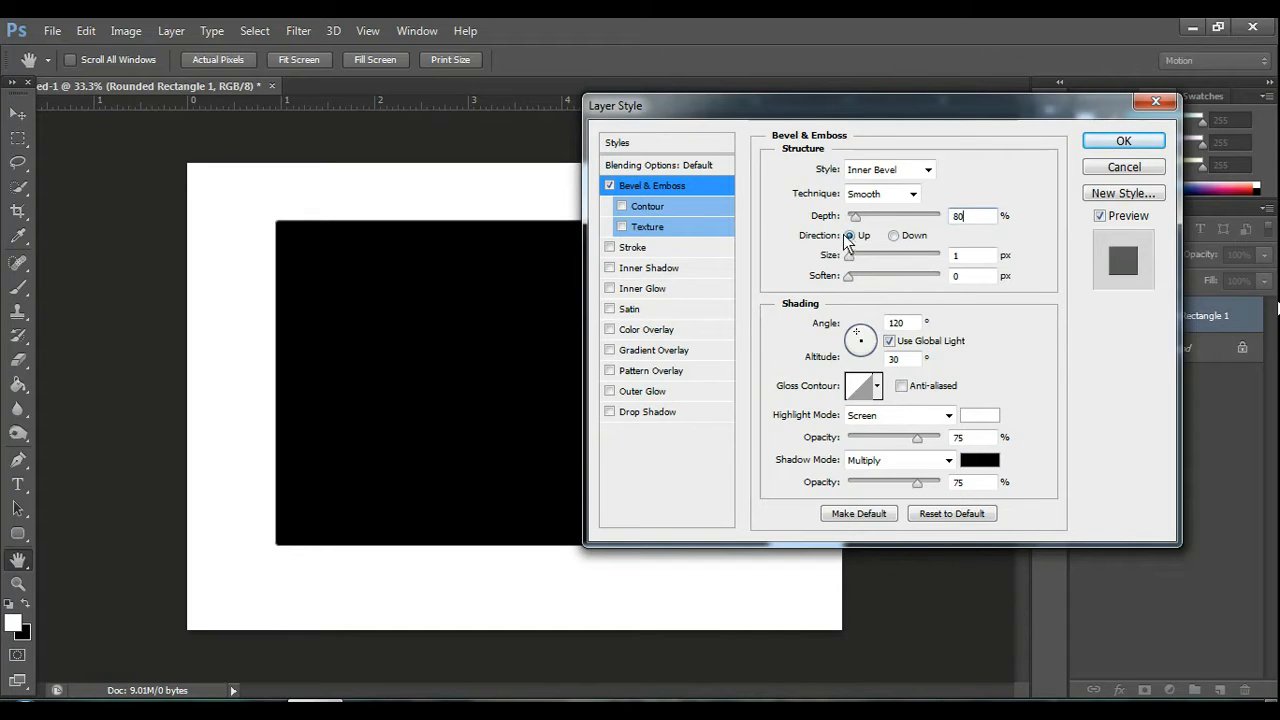
{"action": "left_click", "coordinate": [960, 260]}
{"action": "key", "text": "BackSpace"}
{"action": "type", "text": "8"}
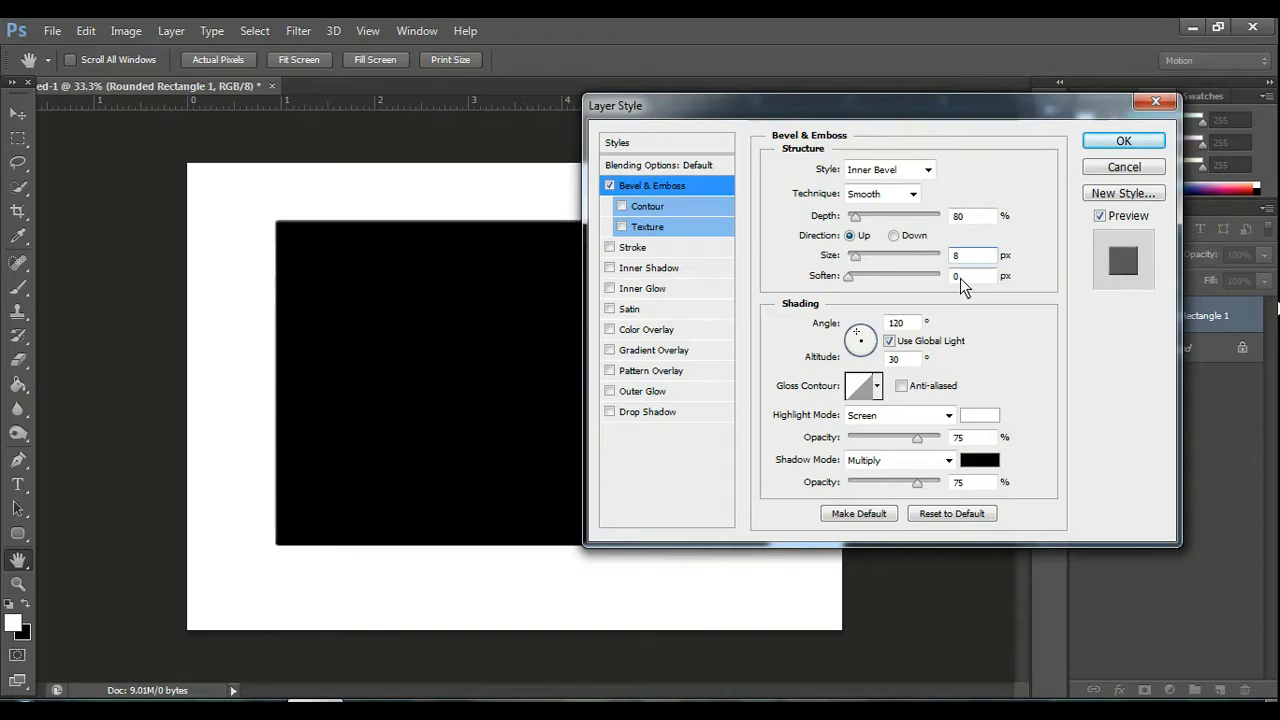
{"action": "left_click", "coordinate": [960, 278]}
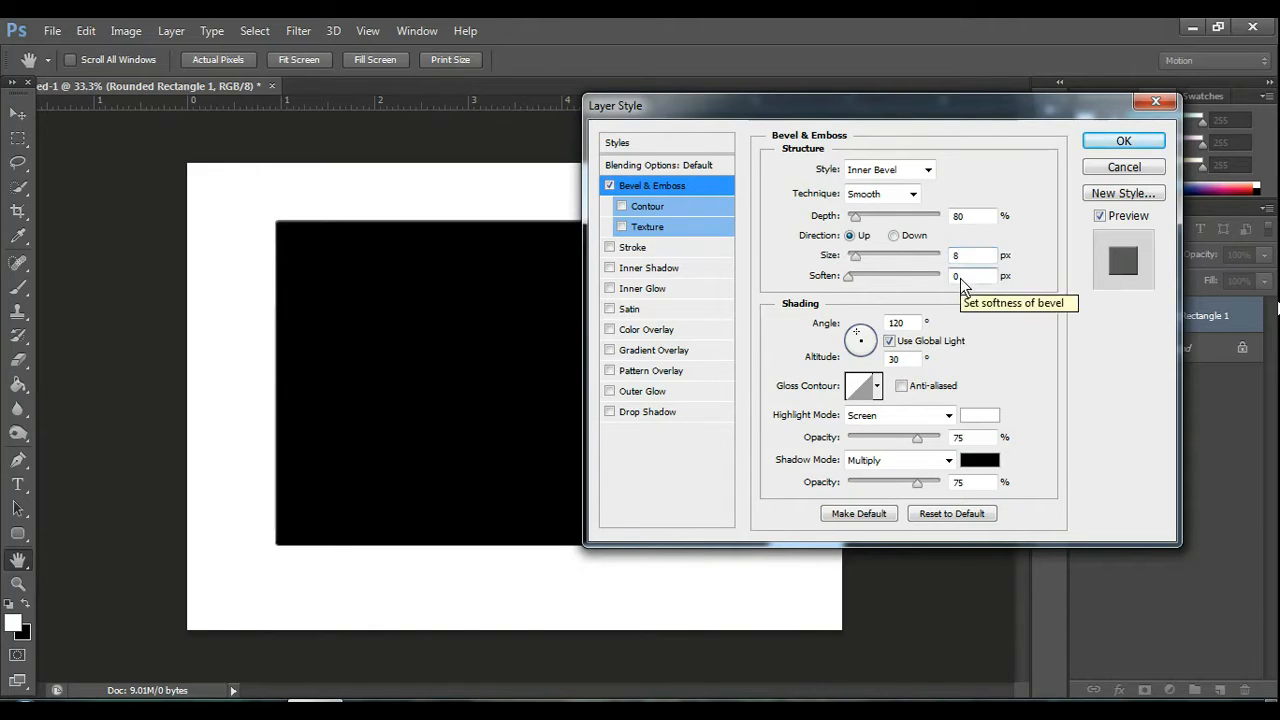
{"action": "key", "text": "BackSpace"}
{"action": "type", "text": "2"}
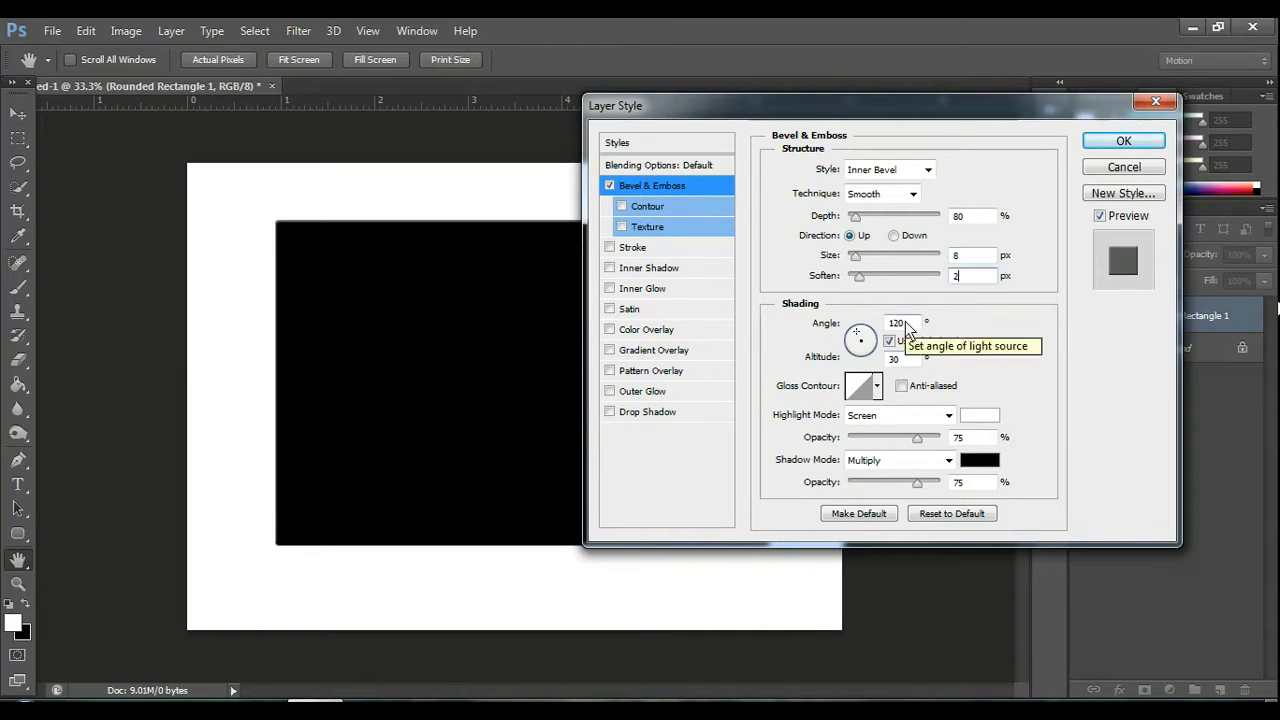
Step: Set the bevel shading angle to 40° and altitude to 1°, keeping the linear gloss contour
{"action": "key", "text": "BackSpace"}
{"action": "key", "text": "BackSpace"}
{"action": "key", "text": "BackSpace"}
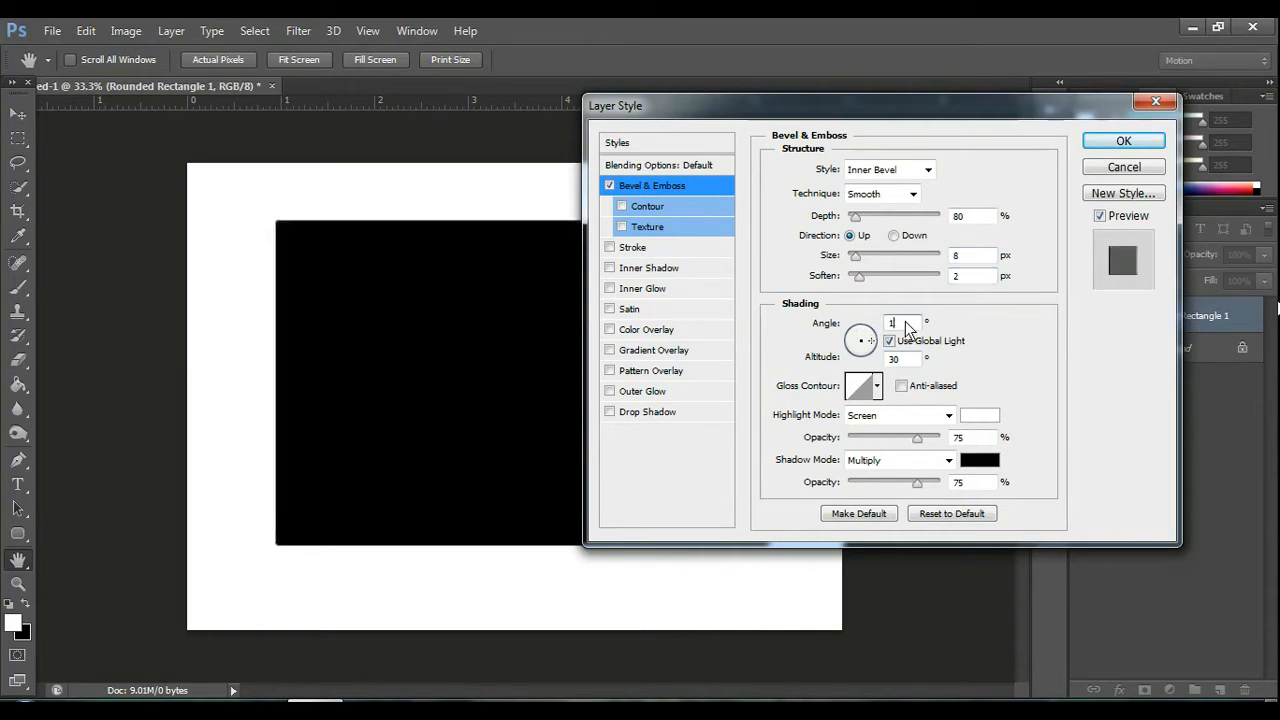
{"action": "type", "text": "40"}
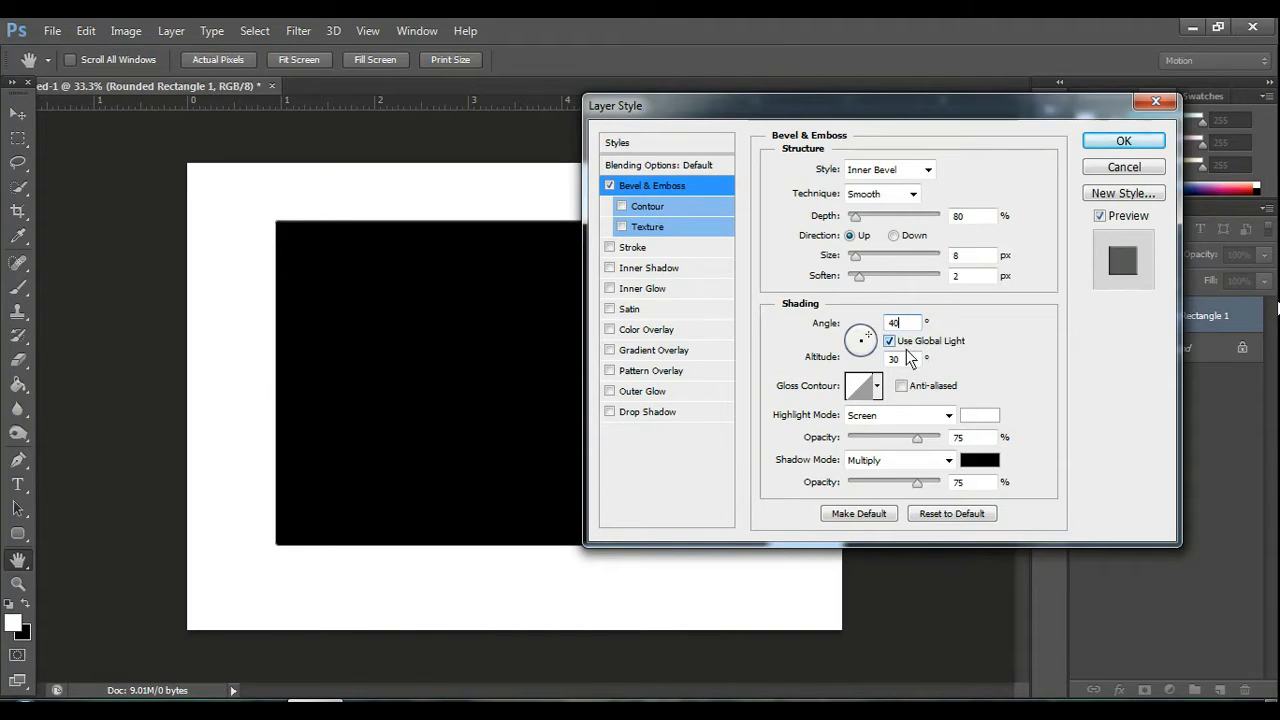
{"action": "left_click", "coordinate": [903, 360]}
{"action": "key", "text": "BackSpace"}
{"action": "key", "text": "BackSpace"}
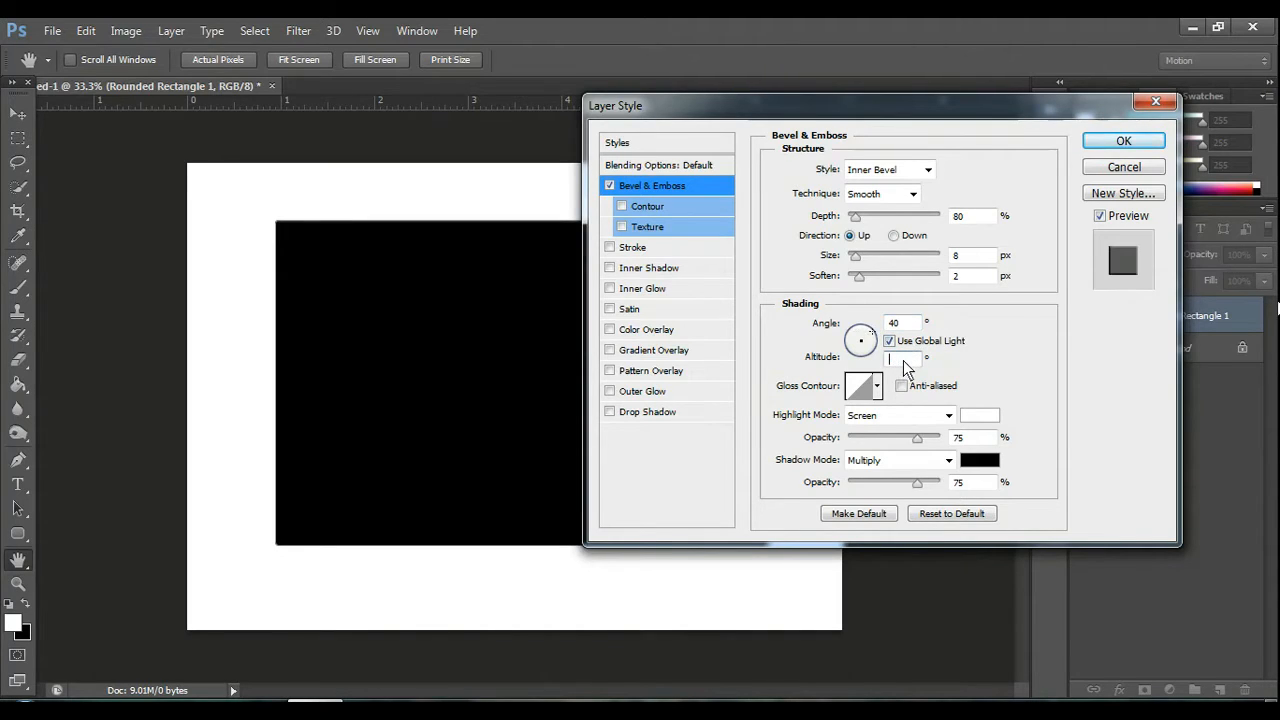
{"action": "type", "text": "1"}
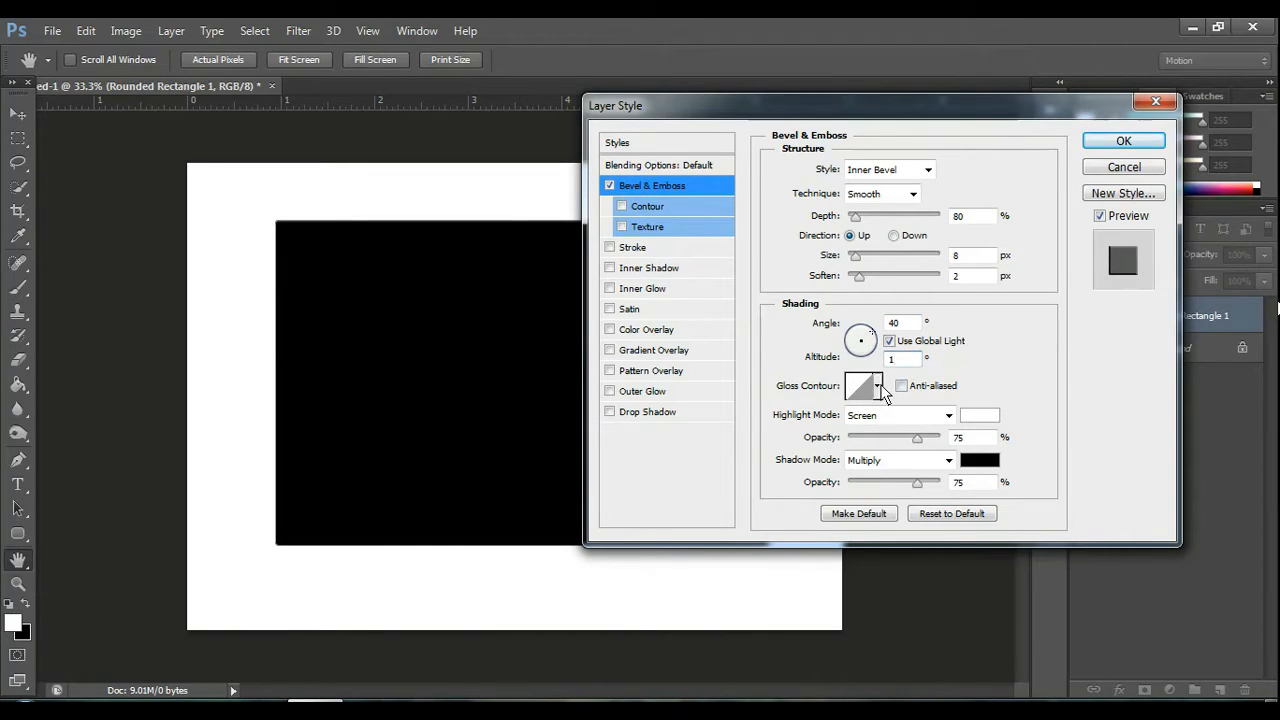
{"action": "left_click", "coordinate": [854, 387]}
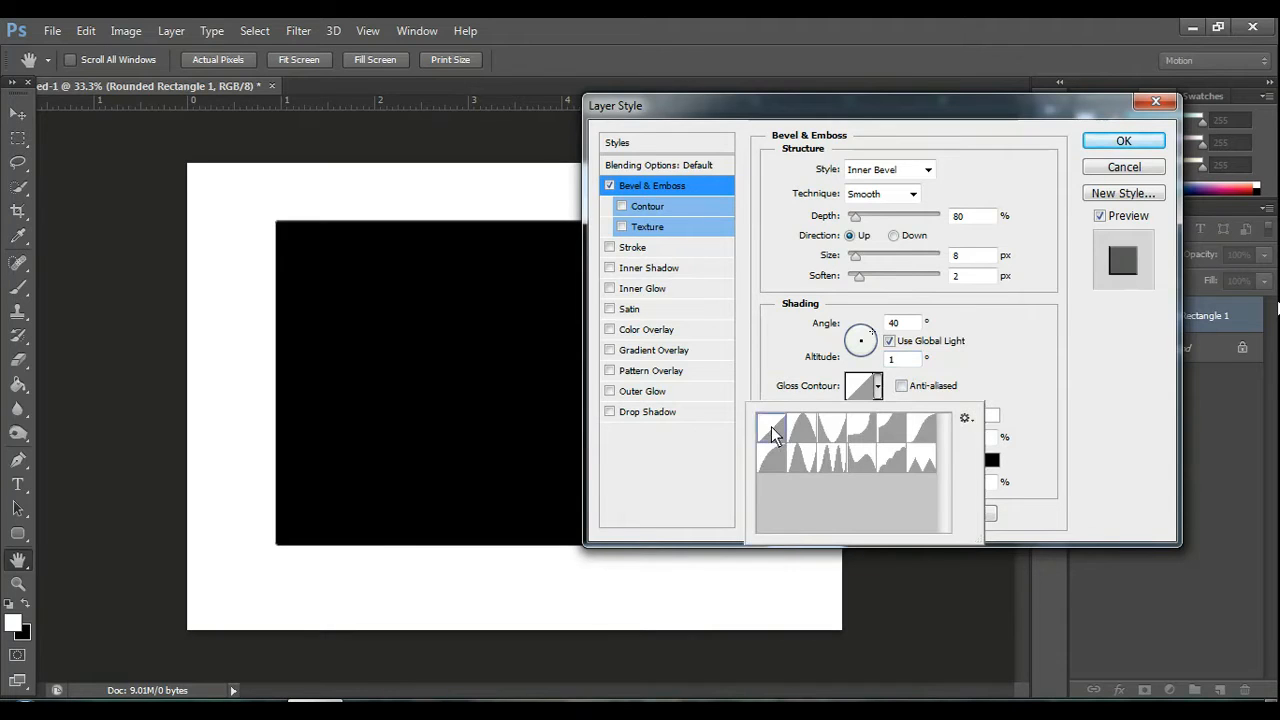
{"action": "left_click", "coordinate": [1030, 408]}
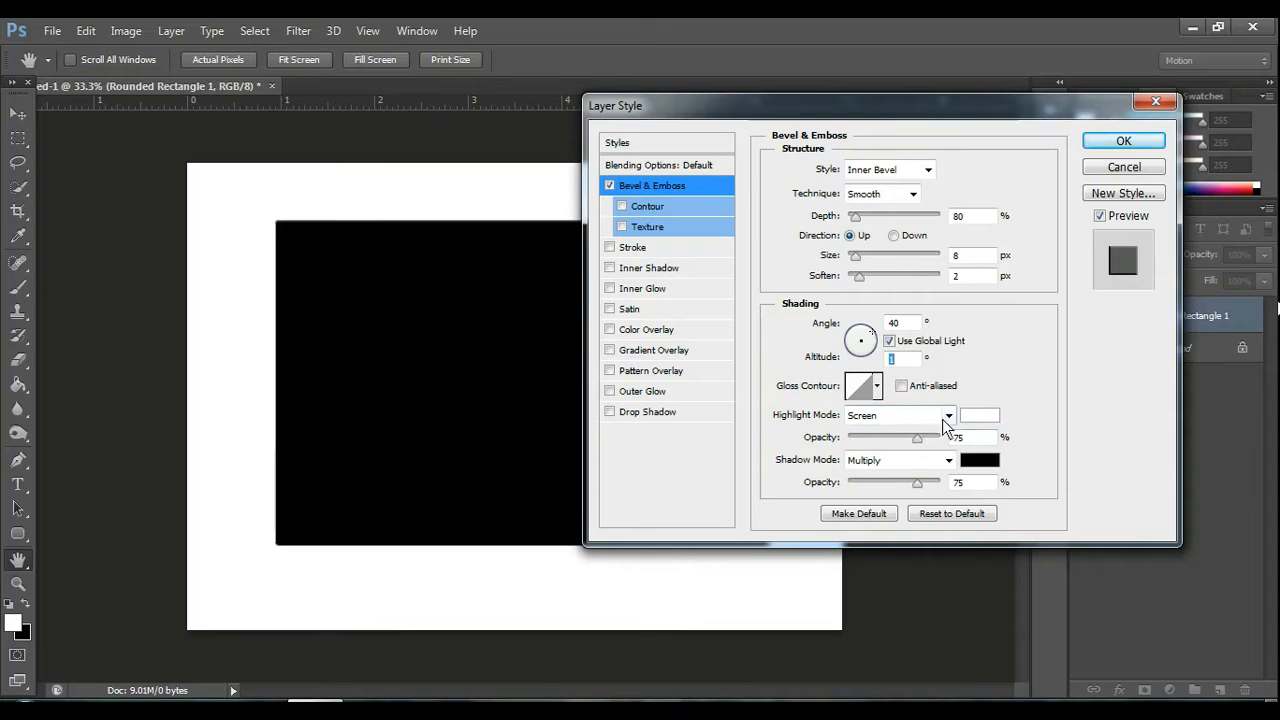
Step: Set the bevel's highlight opacity to 41% and shadow opacity to 30%
{"action": "left_click", "coordinate": [968, 441]}
{"action": "key", "text": "BackSpace"}
{"action": "key", "text": "BackSpace"}
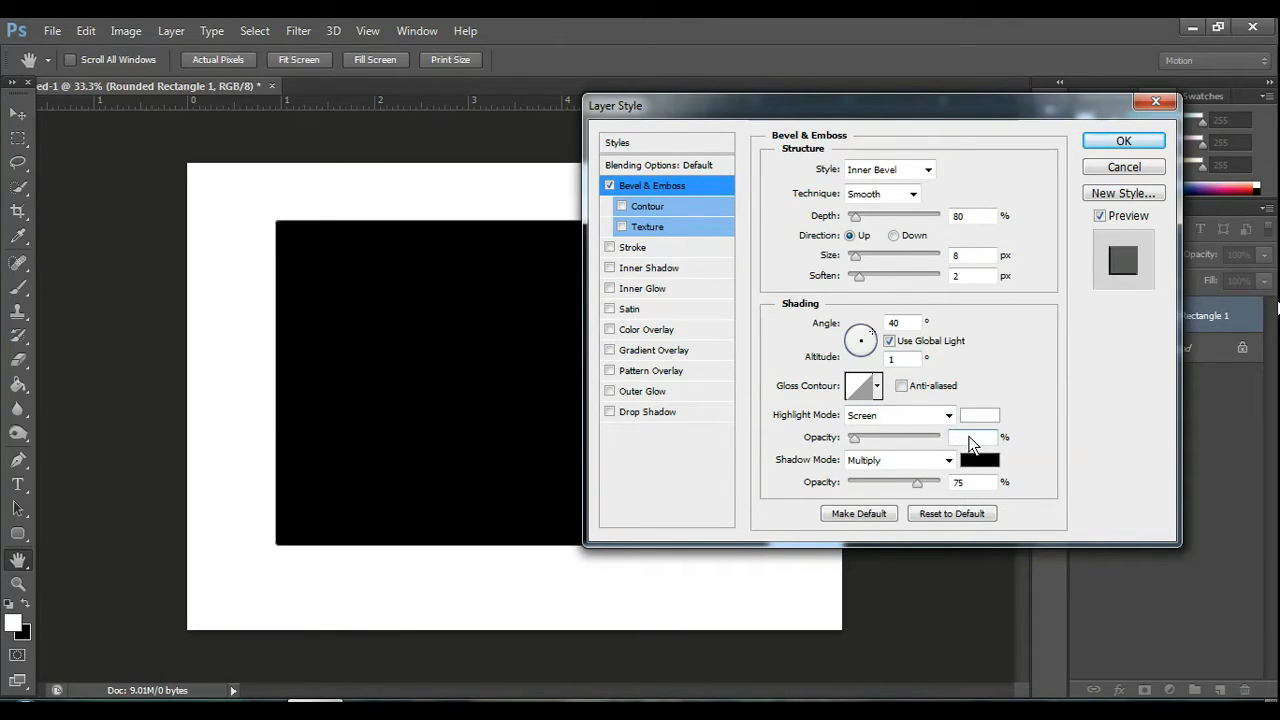
{"action": "type", "text": "41"}
{"action": "left_click", "coordinate": [966, 486]}
{"action": "key", "text": "BackSpace"}
{"action": "key", "text": "BackSpace"}
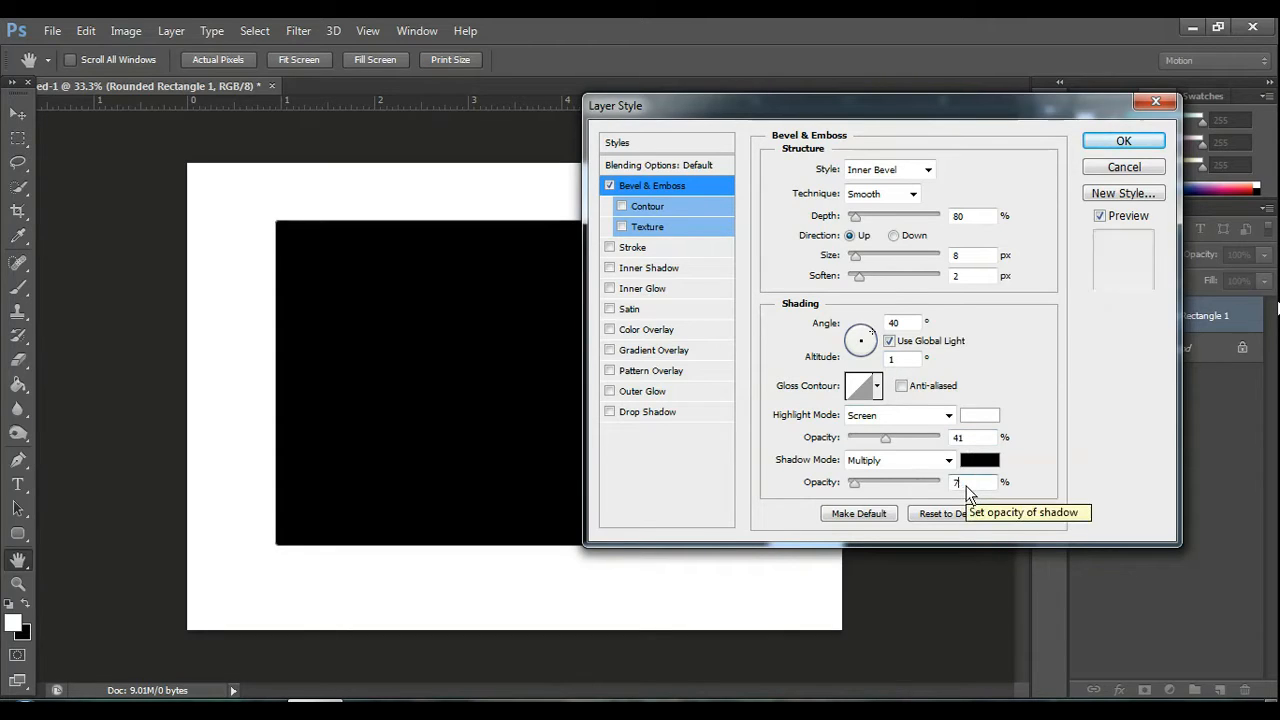
{"action": "type", "text": "3"}
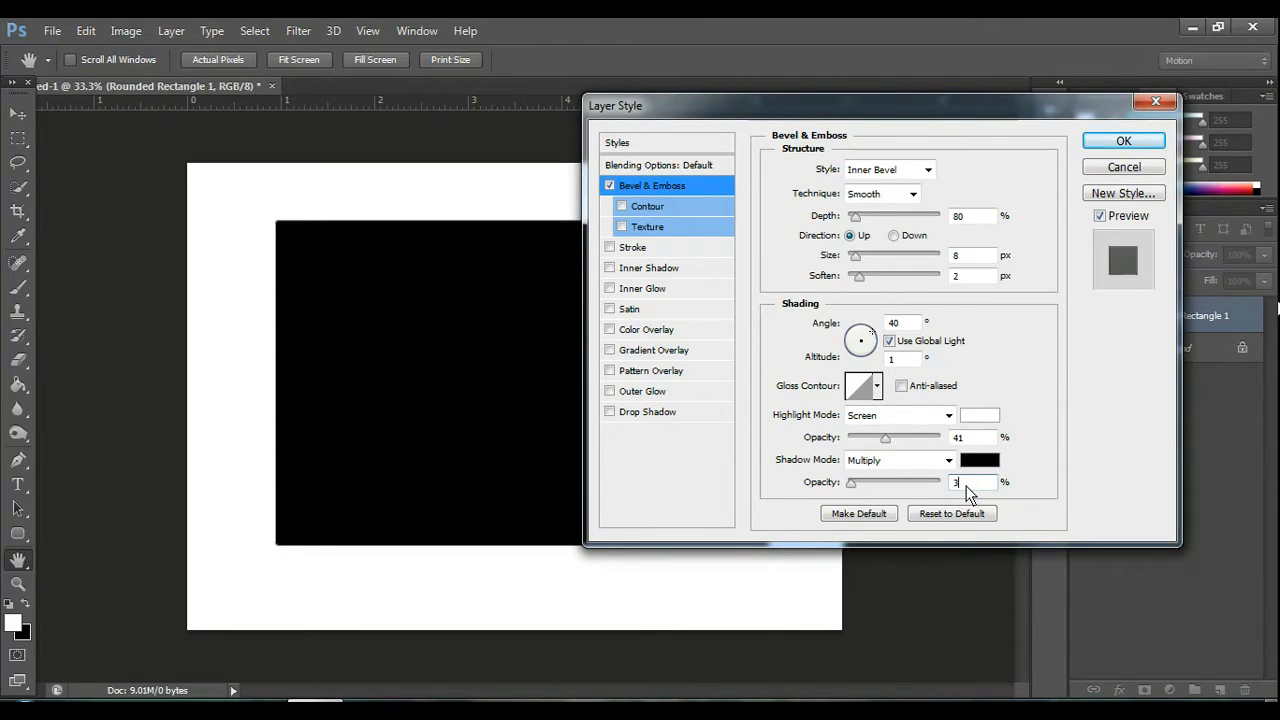
{"action": "type", "text": "0"}
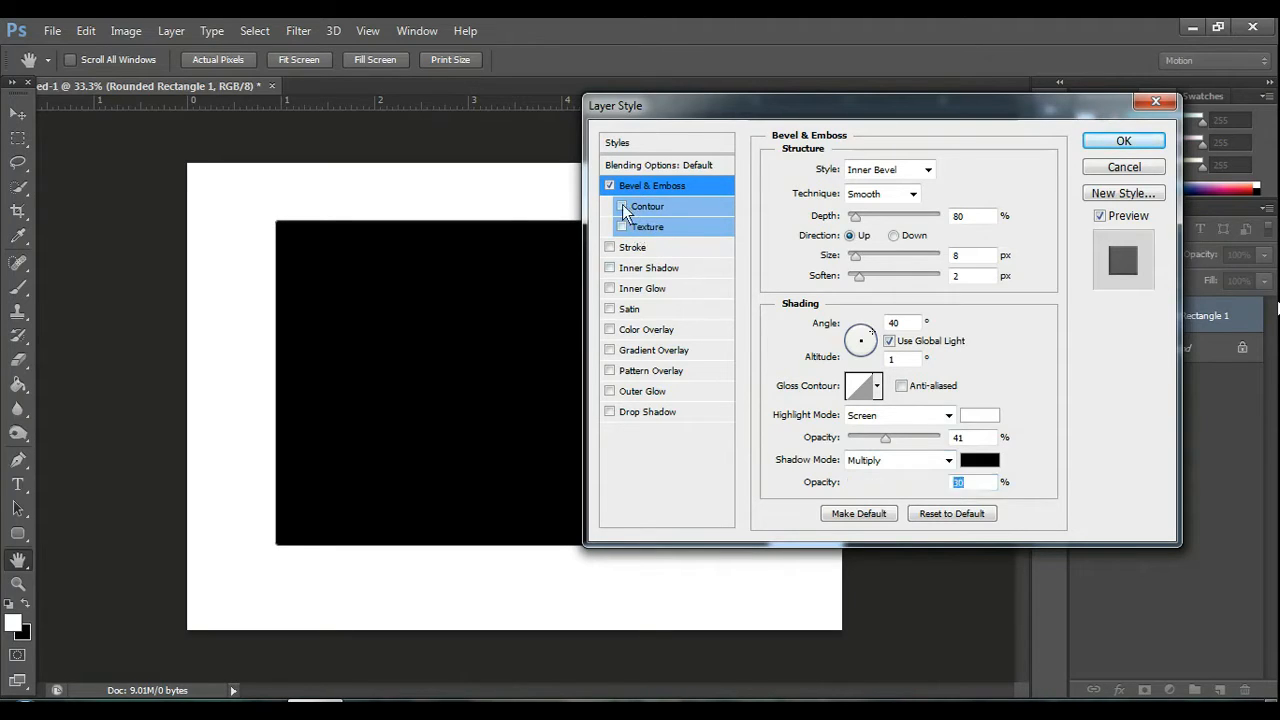
Step: Enable the bevel's Contour option with the fifth preset curve of the first row and a range of 60%
{"action": "left_click", "coordinate": [650, 207]}
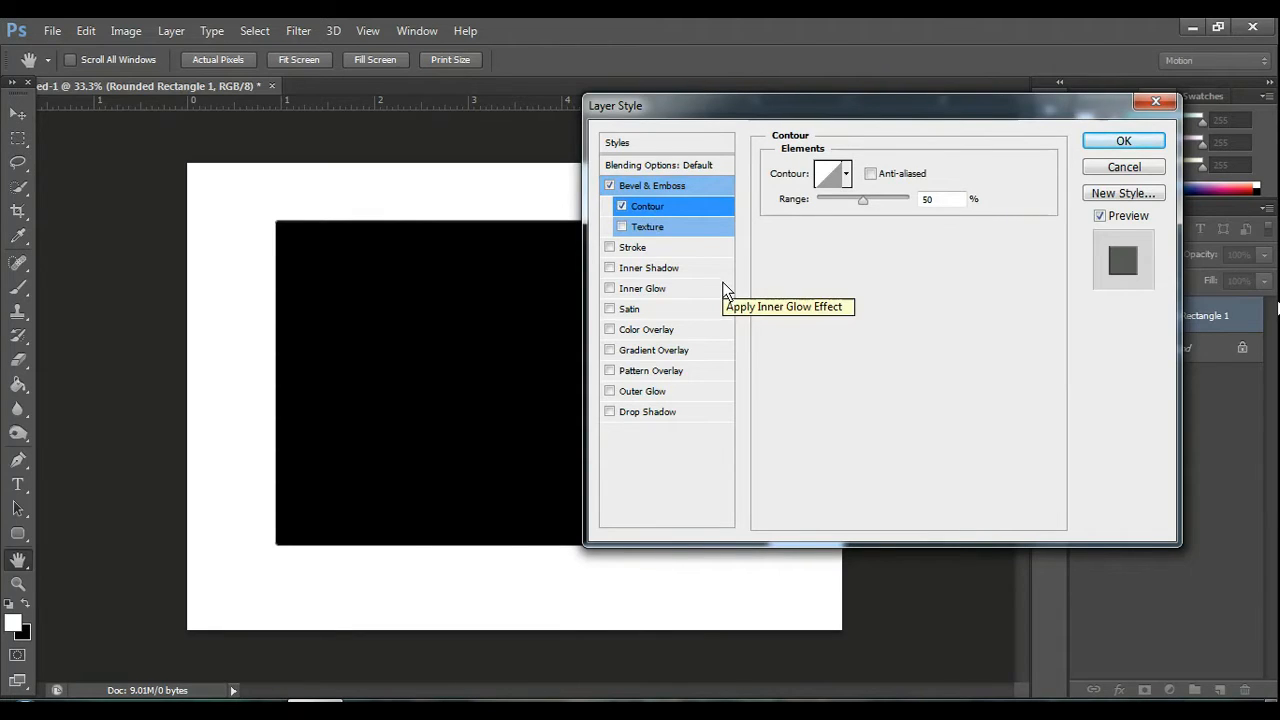
{"action": "left_click", "coordinate": [847, 173]}
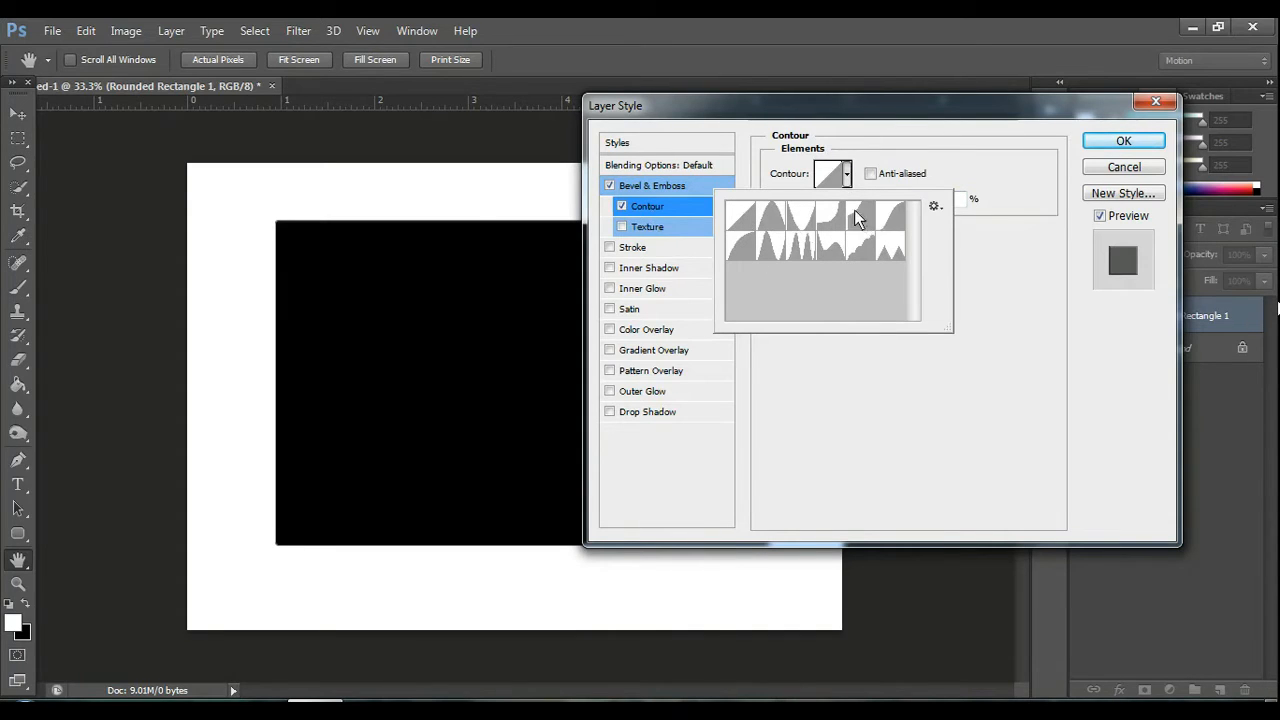
{"action": "left_click", "coordinate": [858, 216]}
{"action": "left_click", "coordinate": [962, 274]}
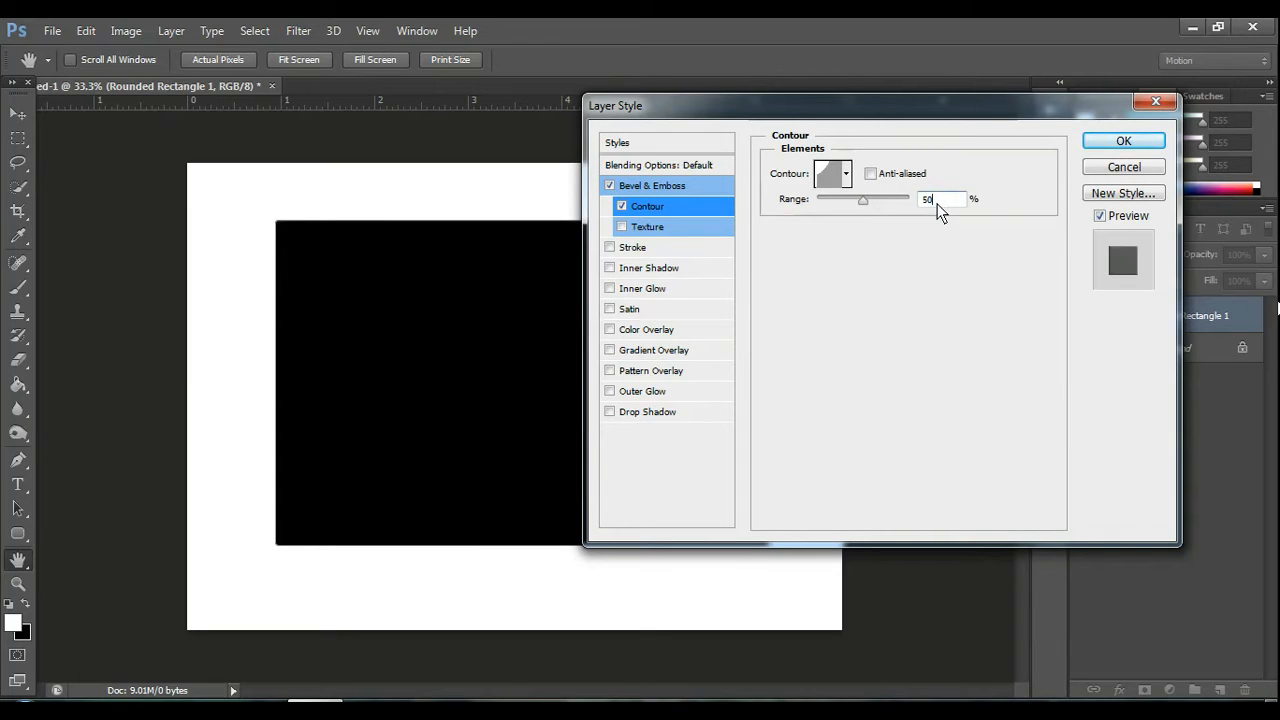
{"action": "key", "text": "BackSpace"}
{"action": "type", "text": "60"}
Step: Enable the bevel's Texture option and choose the multicoloured striped pattern
{"action": "left_click", "coordinate": [660, 228]}
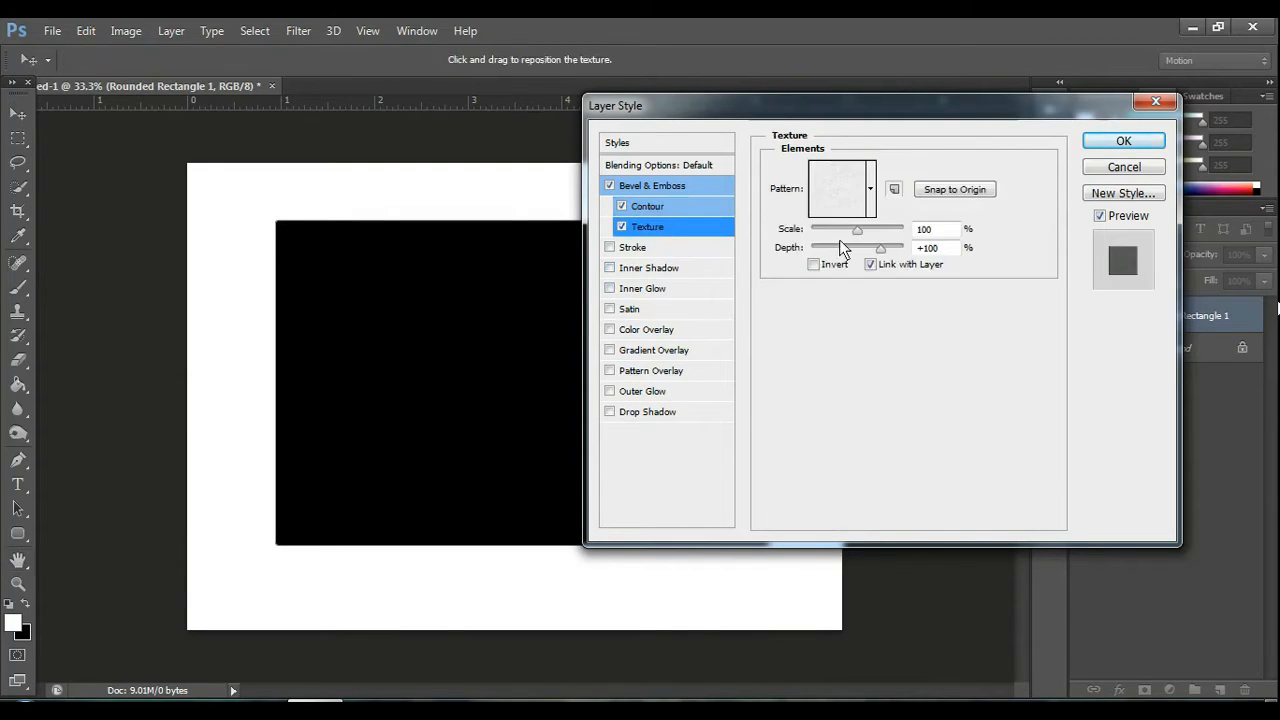
{"action": "left_click", "coordinate": [871, 187]}
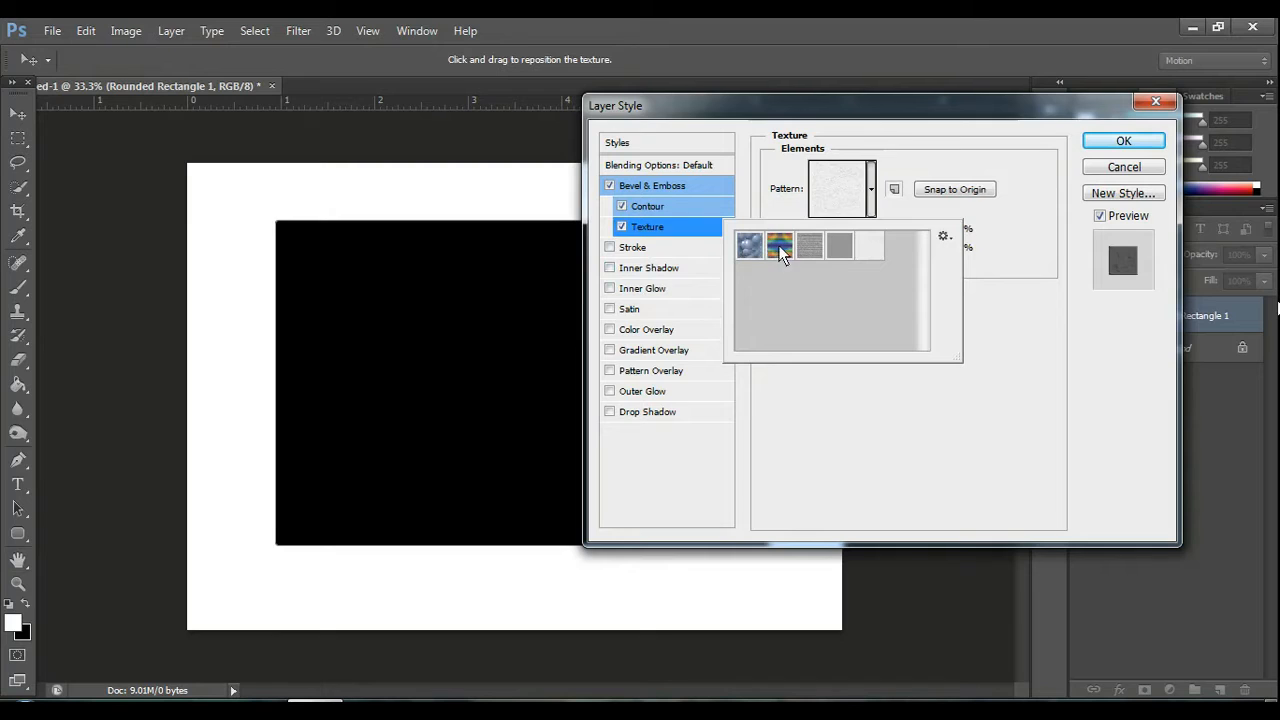
{"action": "left_click", "coordinate": [780, 250]}
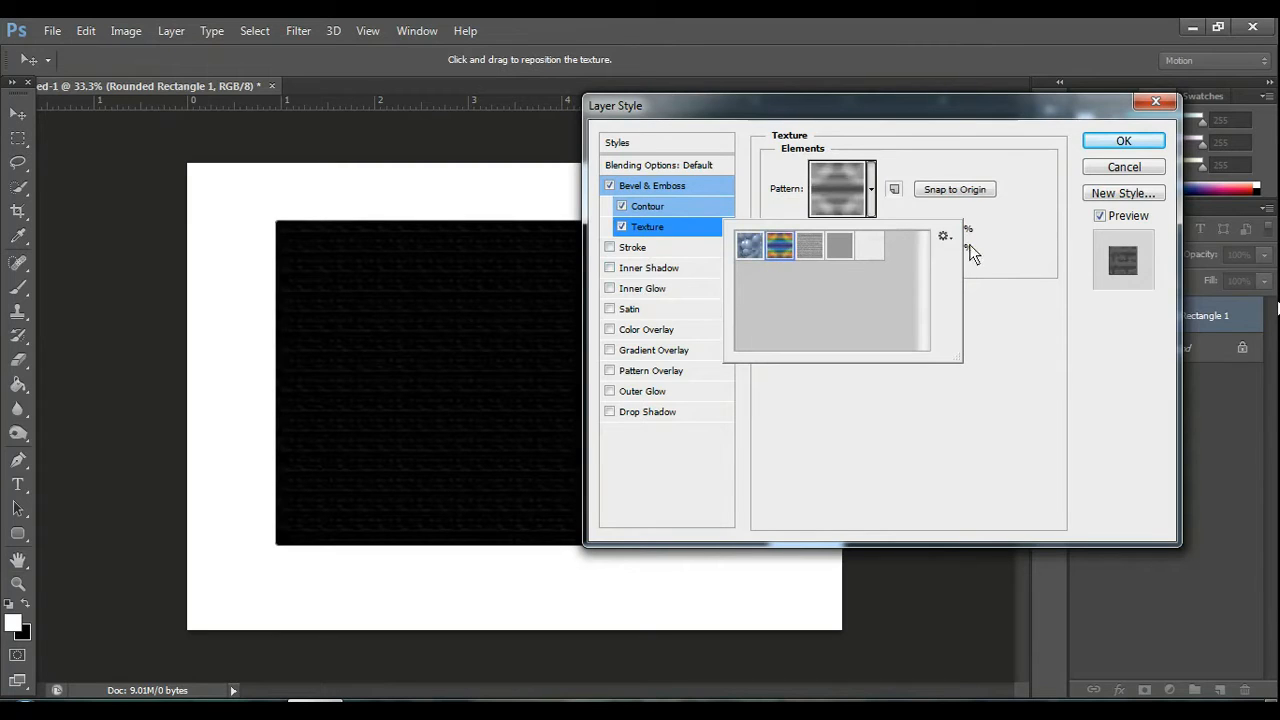
{"action": "left_click", "coordinate": [1018, 324]}
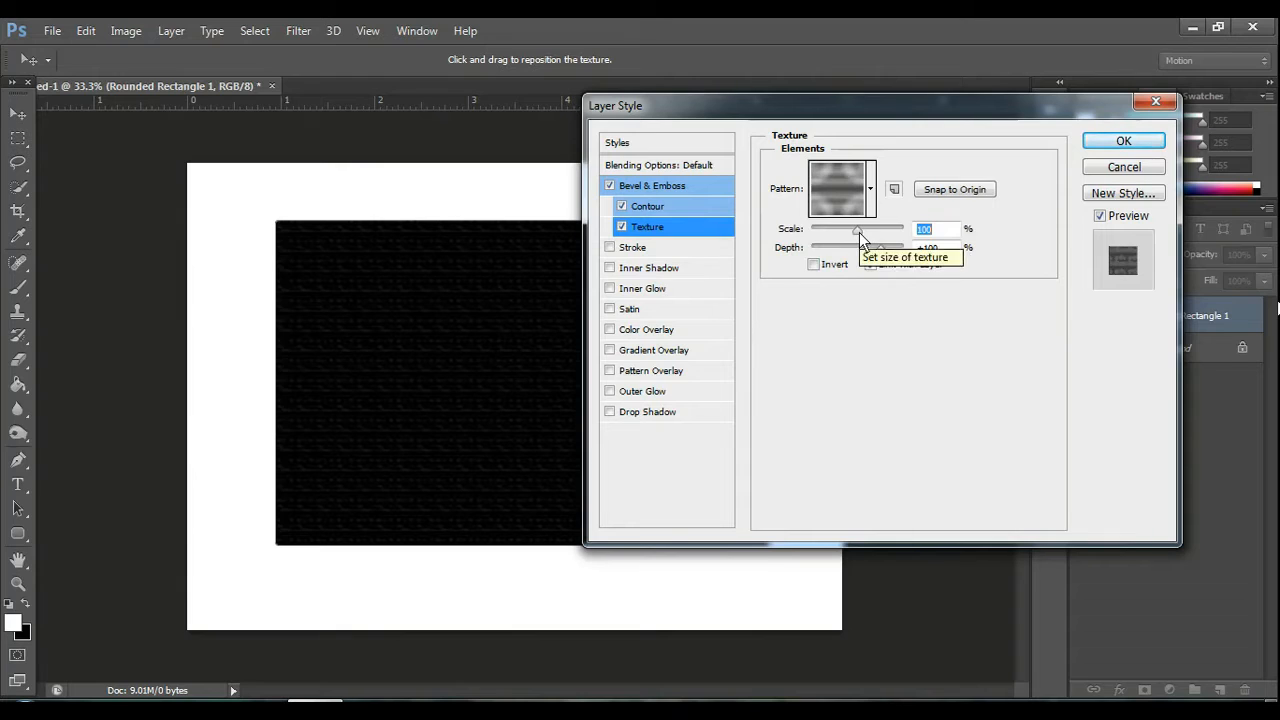
Step: Set the bevel texture's scale to 2% and its depth to +1000%, keeping it linked with the layer
{"action": "left_click", "coordinate": [859, 232]}
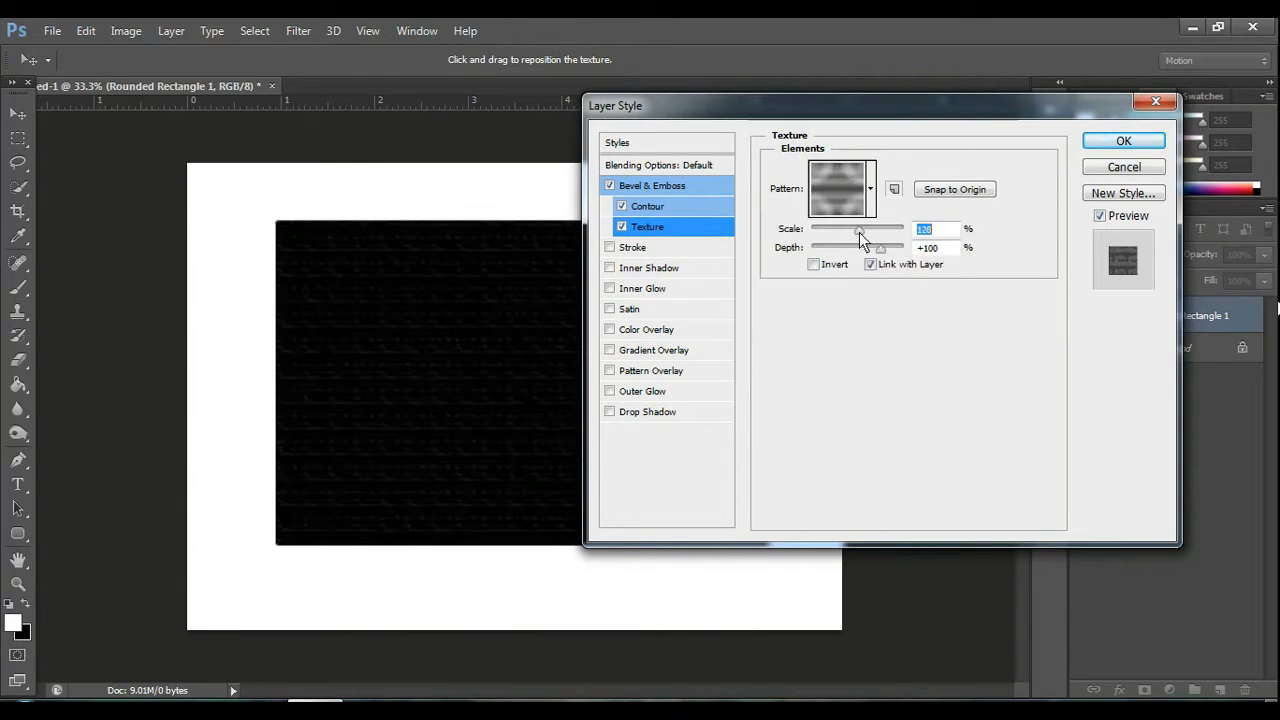
{"action": "left_click_drag", "start_coordinate": [859, 232], "coordinate": [823, 238]}
{"action": "left_click", "coordinate": [931, 231]}
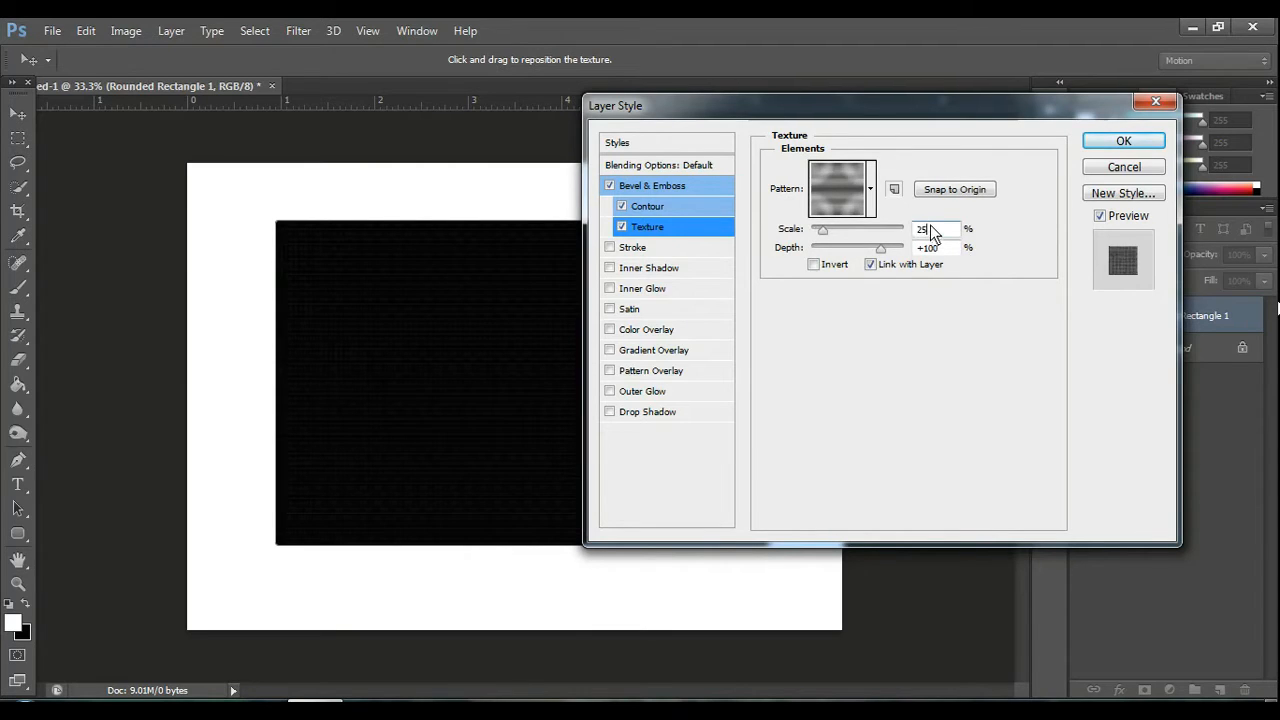
{"action": "key", "text": "BackSpace"}
{"action": "key", "text": "BackSpace"}
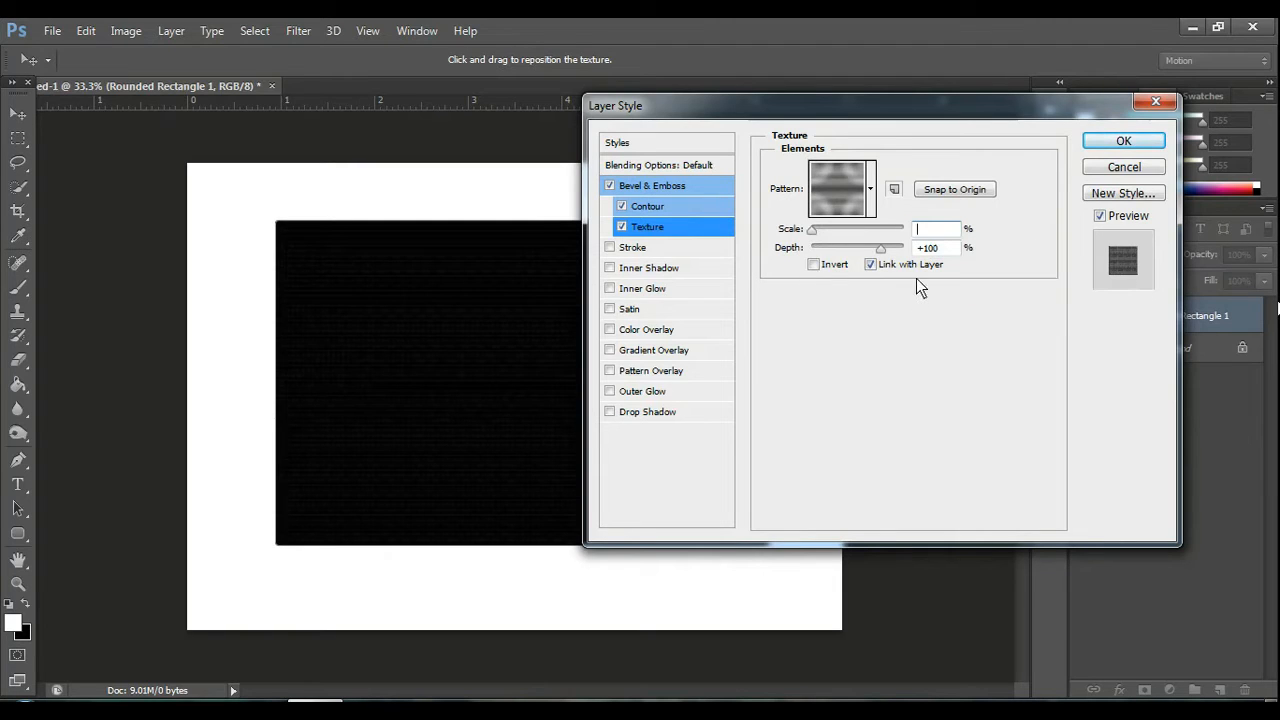
{"action": "type", "text": "2"}
{"action": "left_click", "coordinate": [870, 264]}
{"action": "left_click_drag", "start_coordinate": [882, 247], "coordinate": [905, 248]}
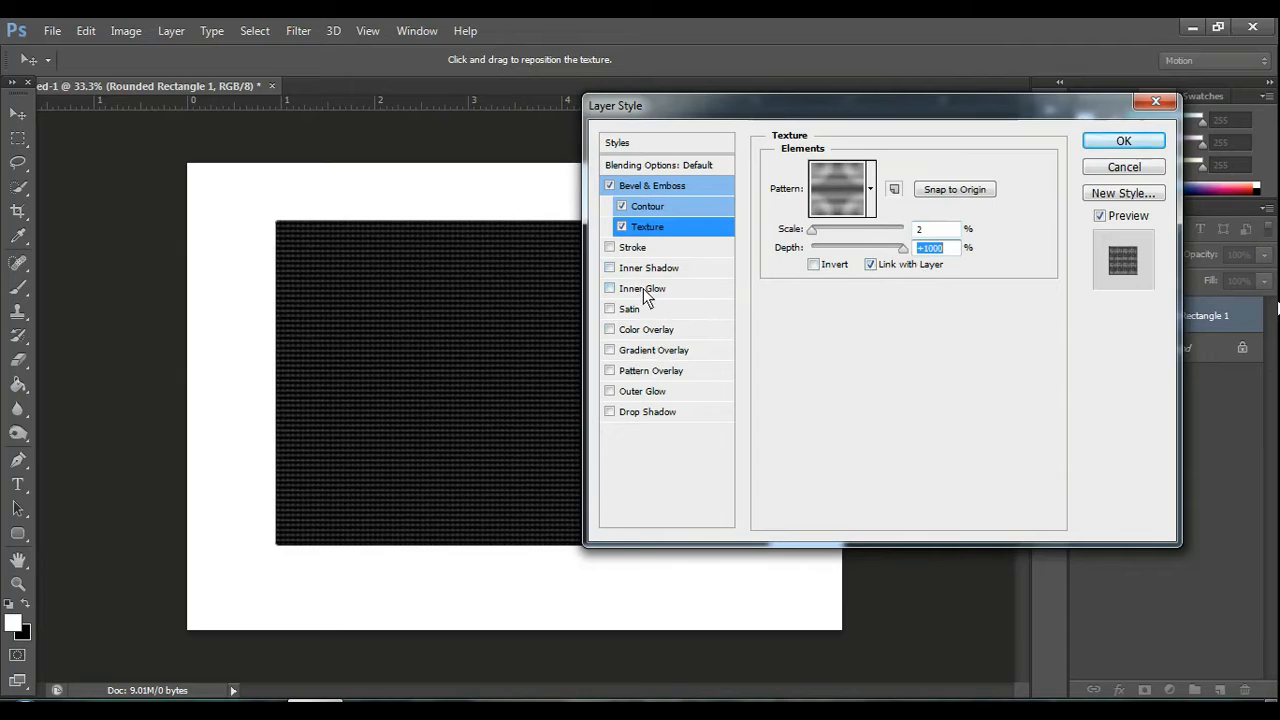
Step: Enable the Stroke effect as a 1 px black outline outside the shape at 100% opacity
{"action": "left_click", "coordinate": [610, 248]}
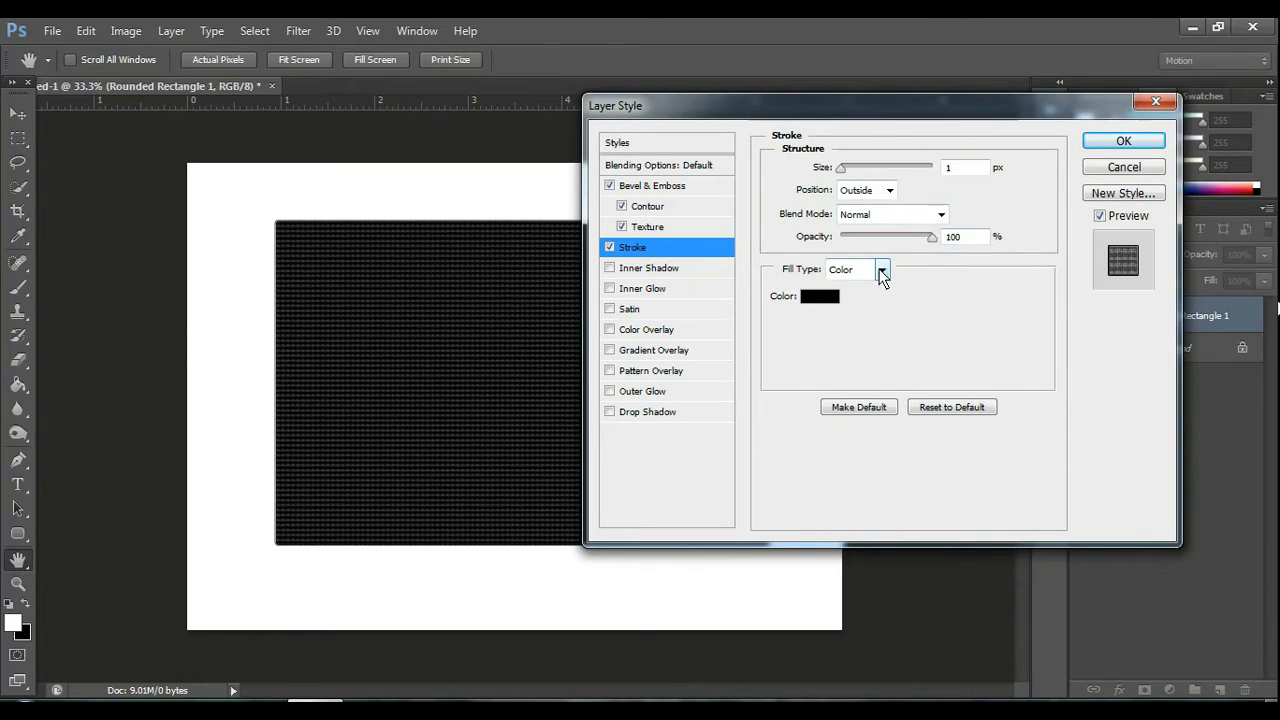
{"action": "left_click", "coordinate": [832, 298]}
{"action": "left_click", "coordinate": [826, 246]}
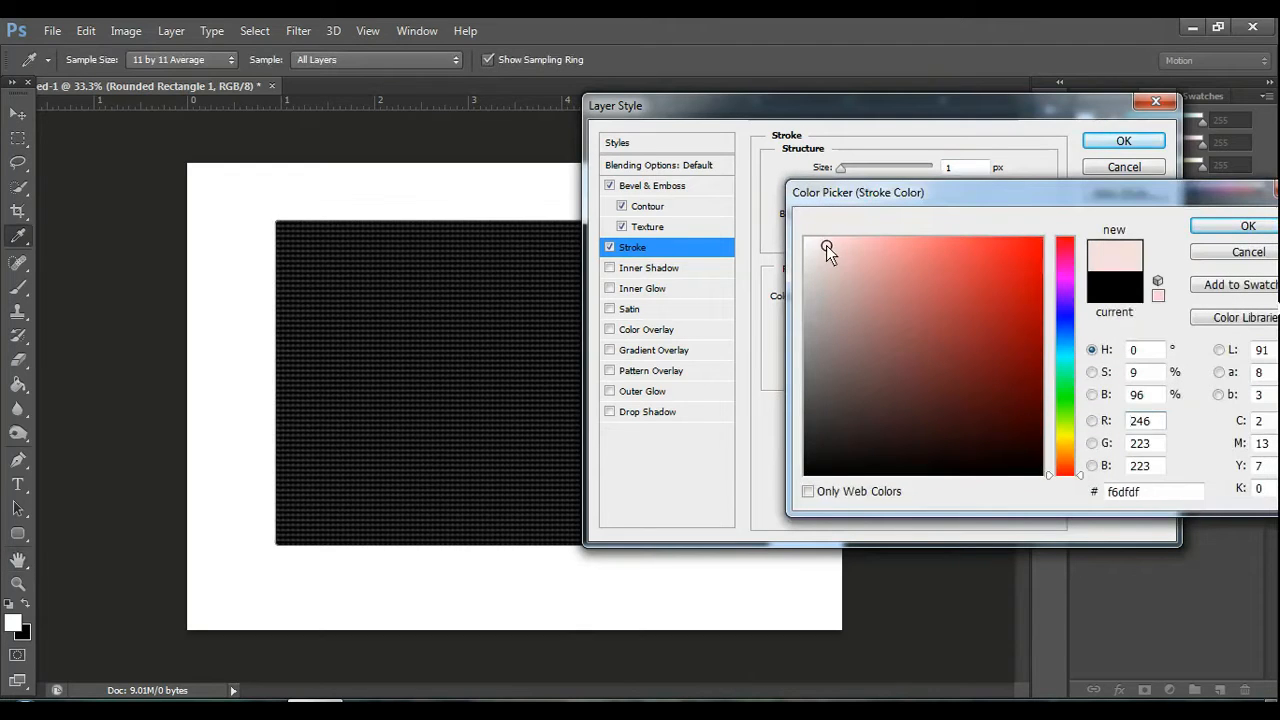
{"action": "left_click", "coordinate": [820, 251]}
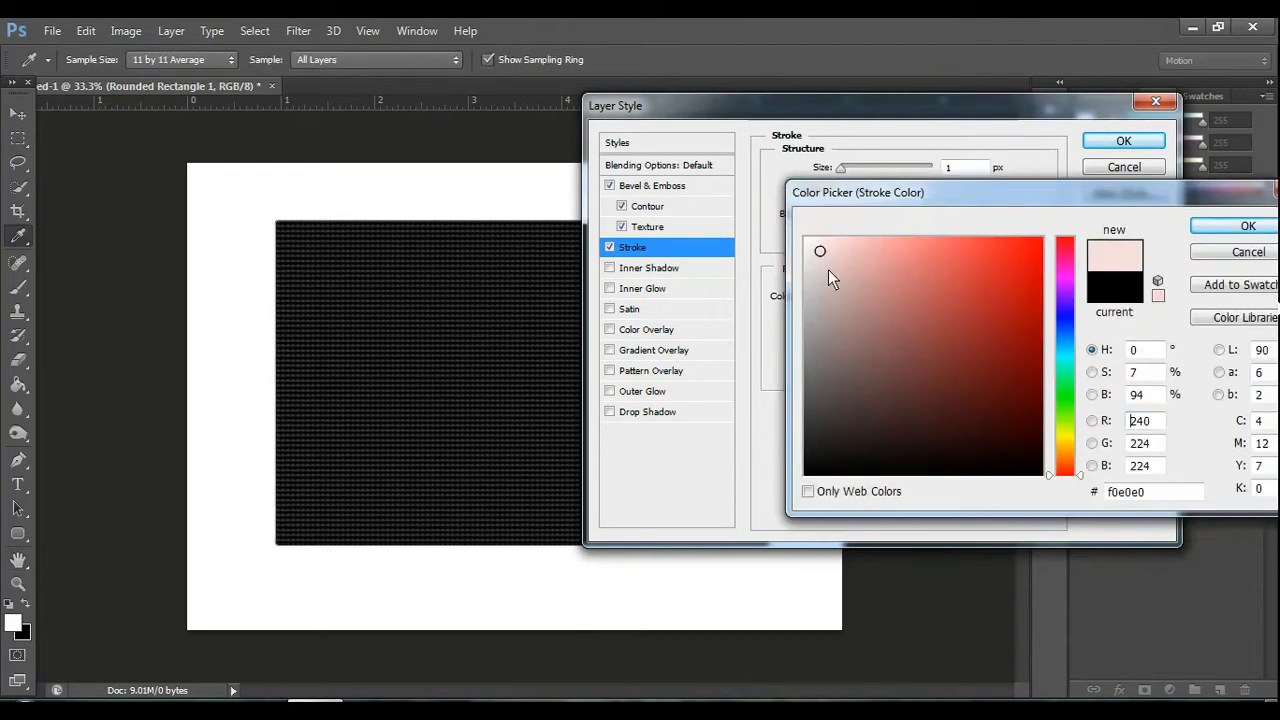
{"action": "left_click", "coordinate": [1238, 252]}
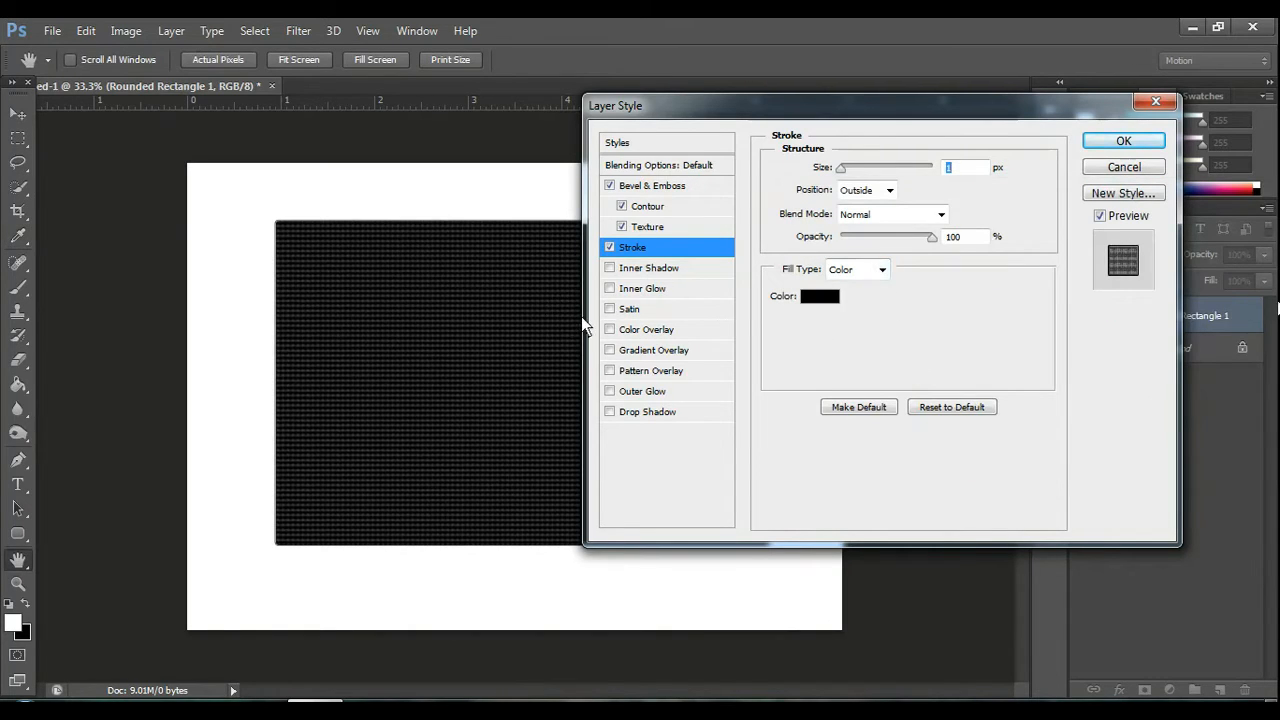
Step: Enable the Inner Glow effect with Normal blend mode and the near-black colour #151513
{"action": "left_click", "coordinate": [643, 290]}
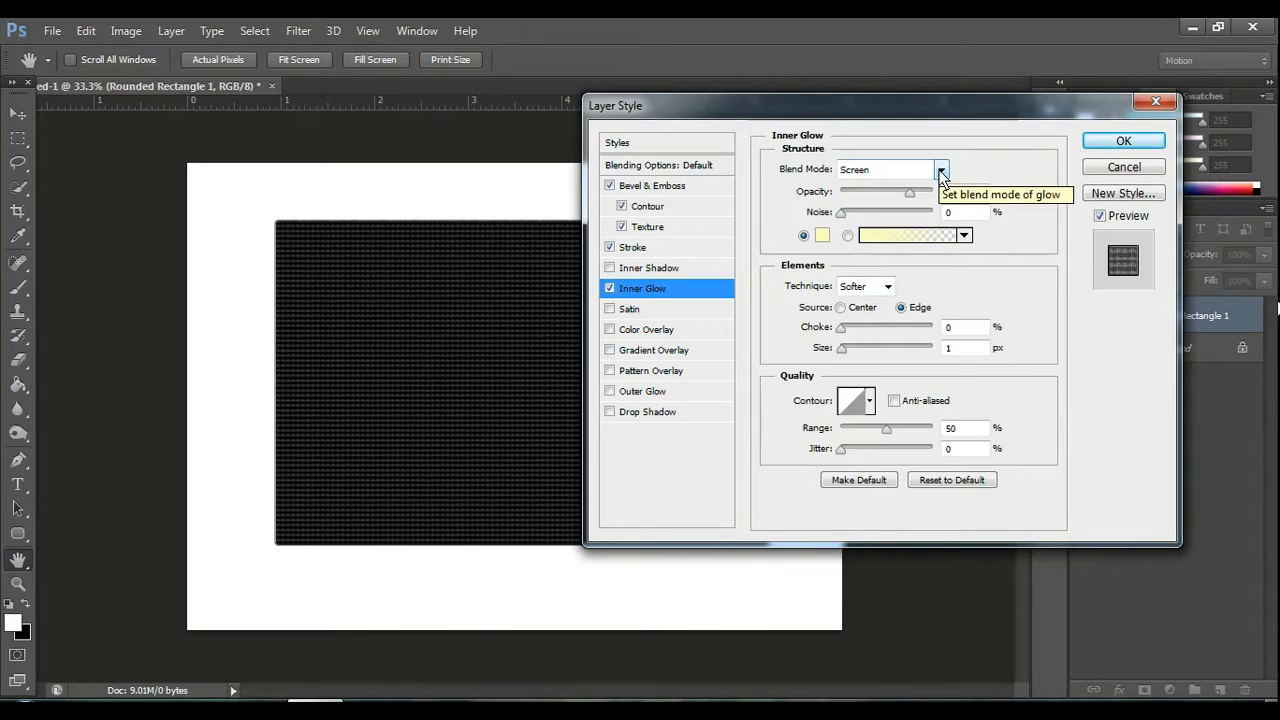
{"action": "left_click", "coordinate": [941, 170]}
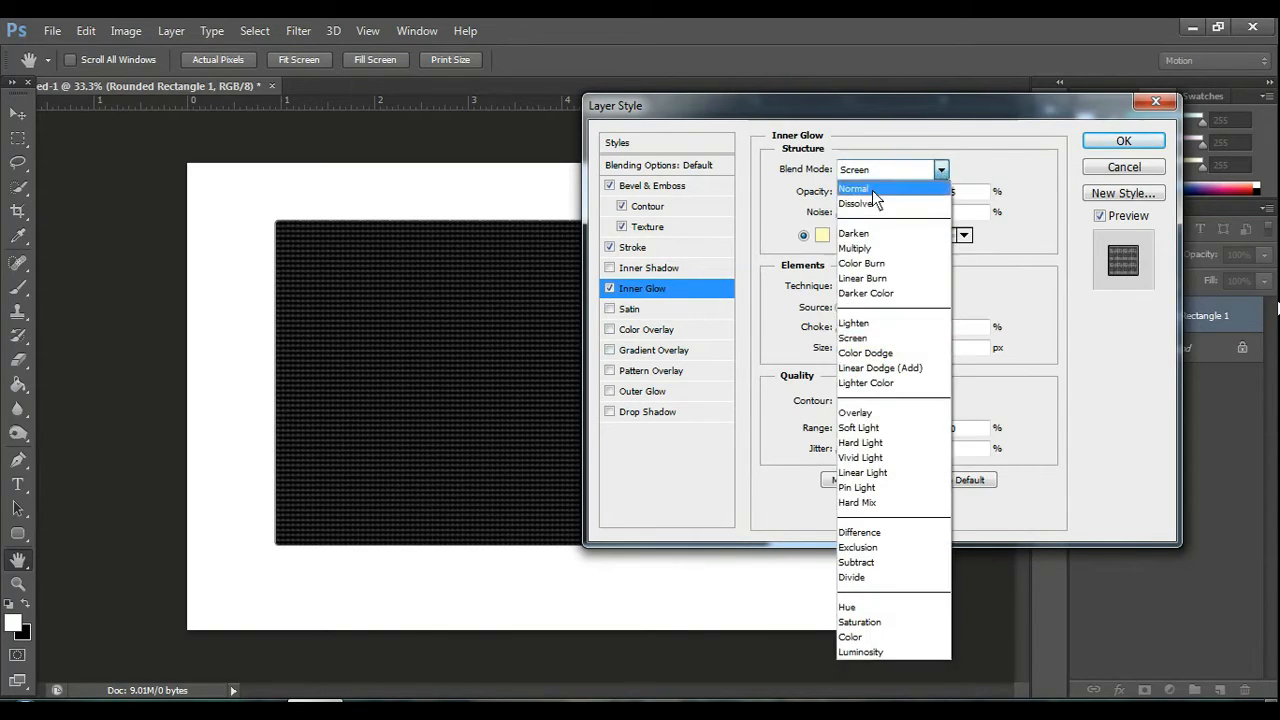
{"action": "left_click", "coordinate": [855, 183]}
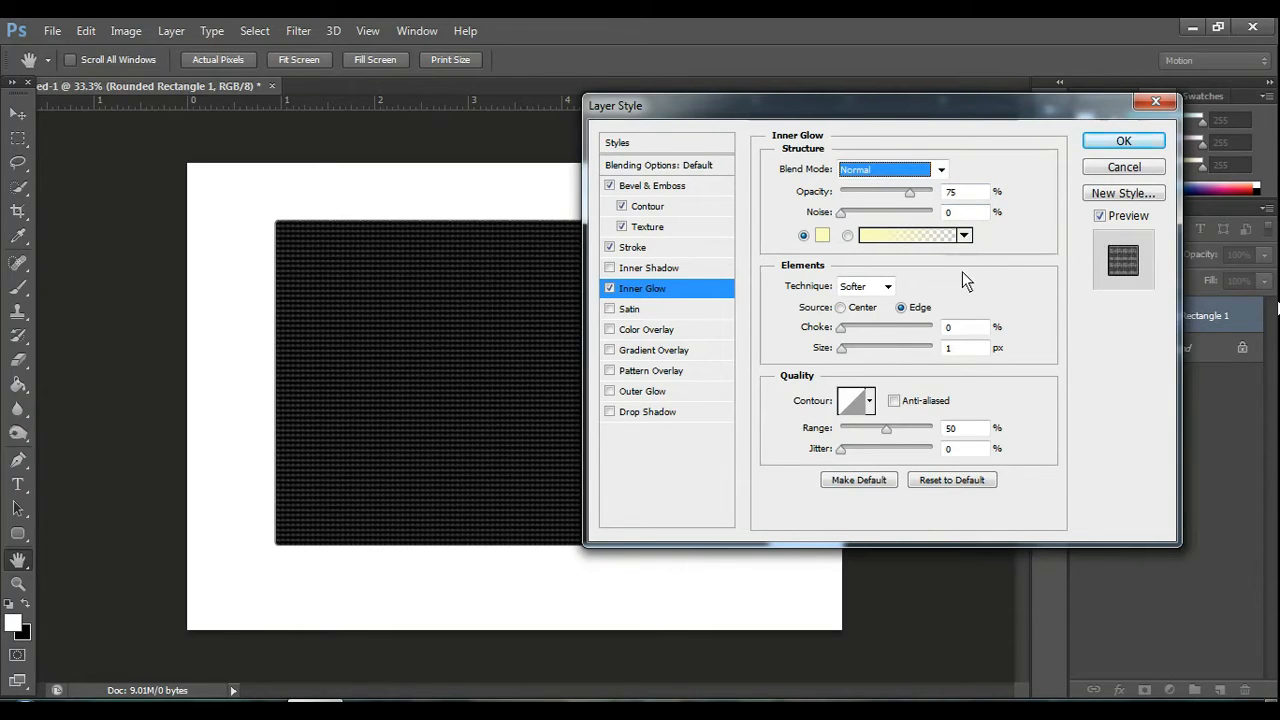
{"action": "left_click", "coordinate": [822, 235]}
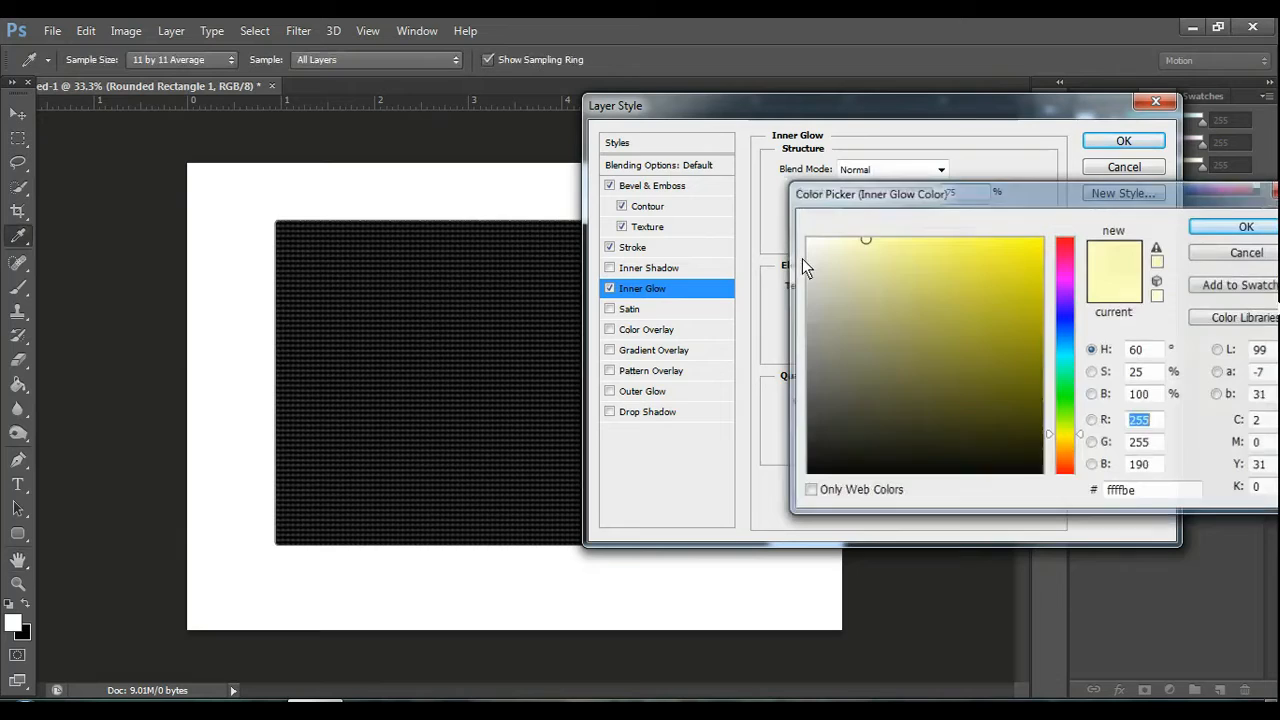
{"action": "left_click", "coordinate": [830, 455]}
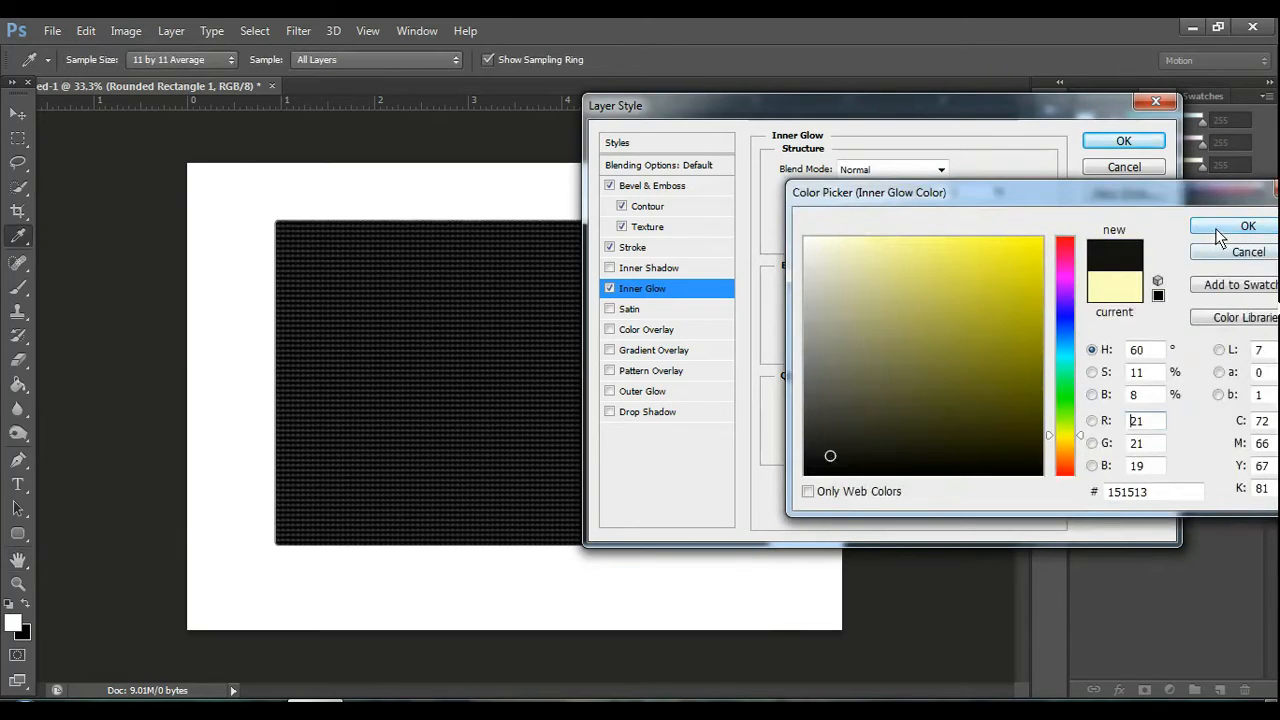
{"action": "left_click", "coordinate": [1220, 236]}
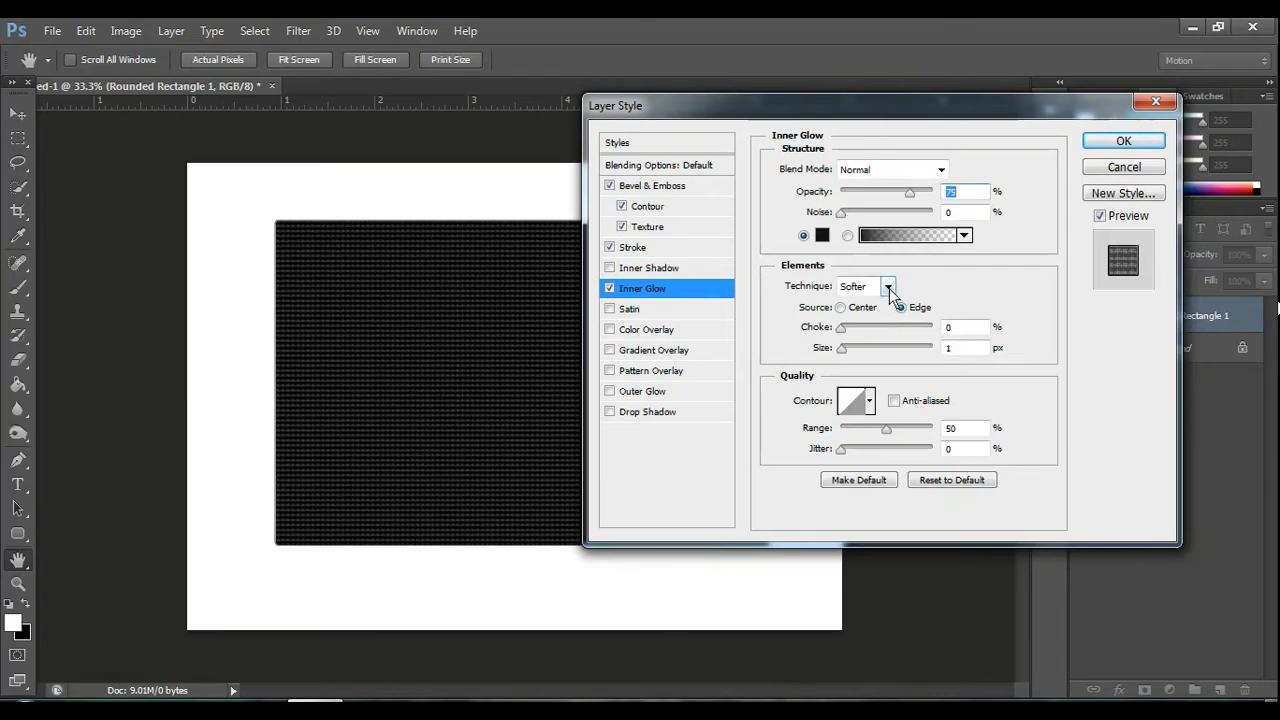
Step: Give the inner glow the Gaussian contour without anti-aliasing and set its range to 52%, keeping the size at 1 px
{"action": "left_click", "coordinate": [955, 352]}
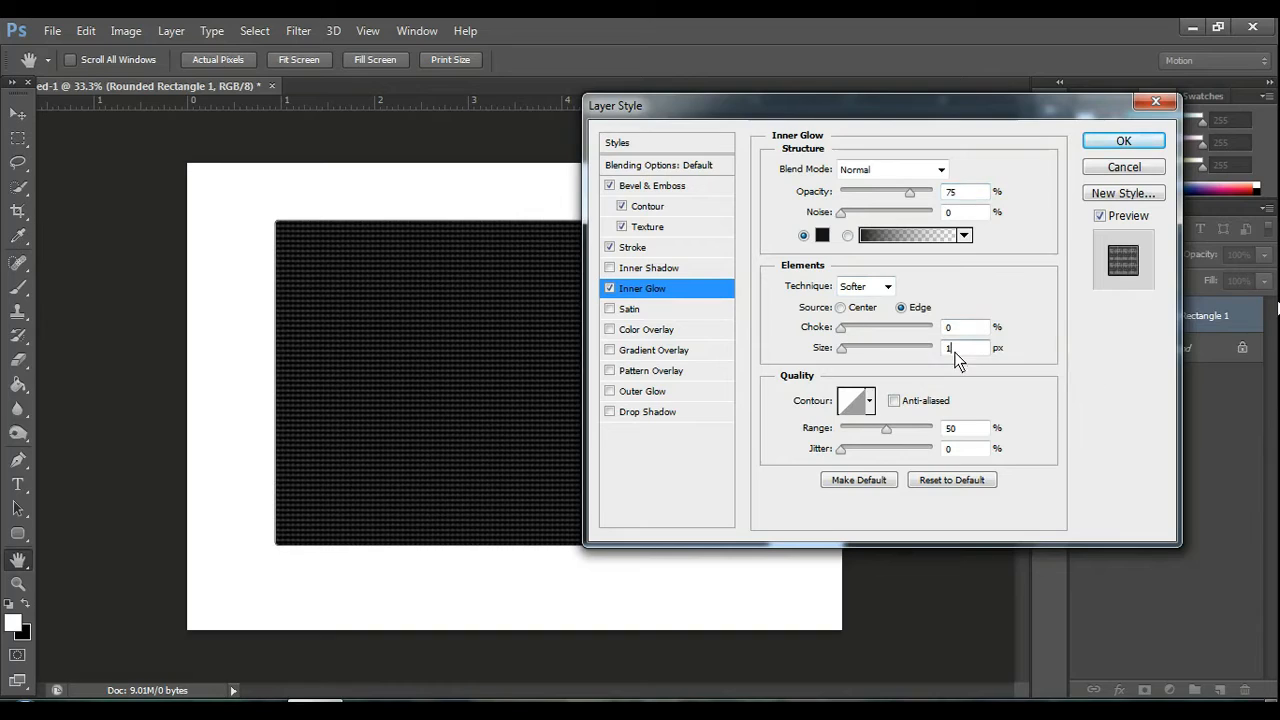
{"action": "left_click", "coordinate": [869, 400]}
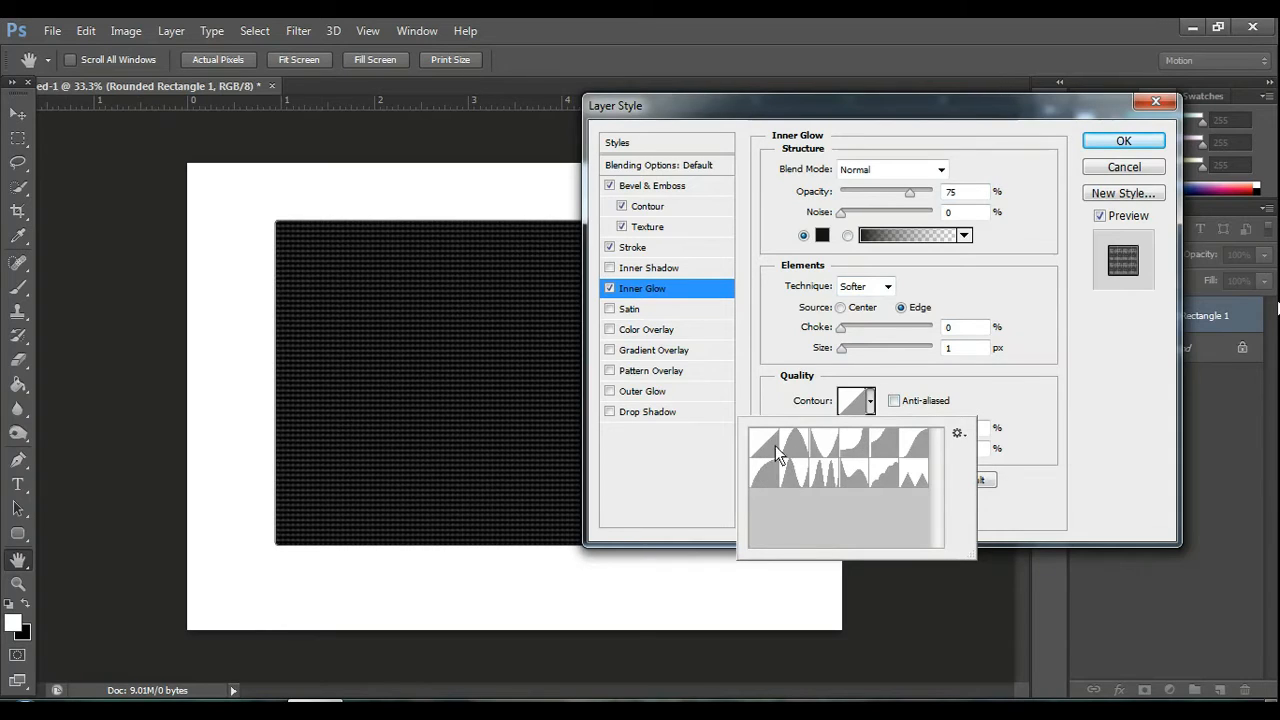
{"action": "left_click", "coordinate": [913, 446]}
{"action": "left_click", "coordinate": [1030, 412]}
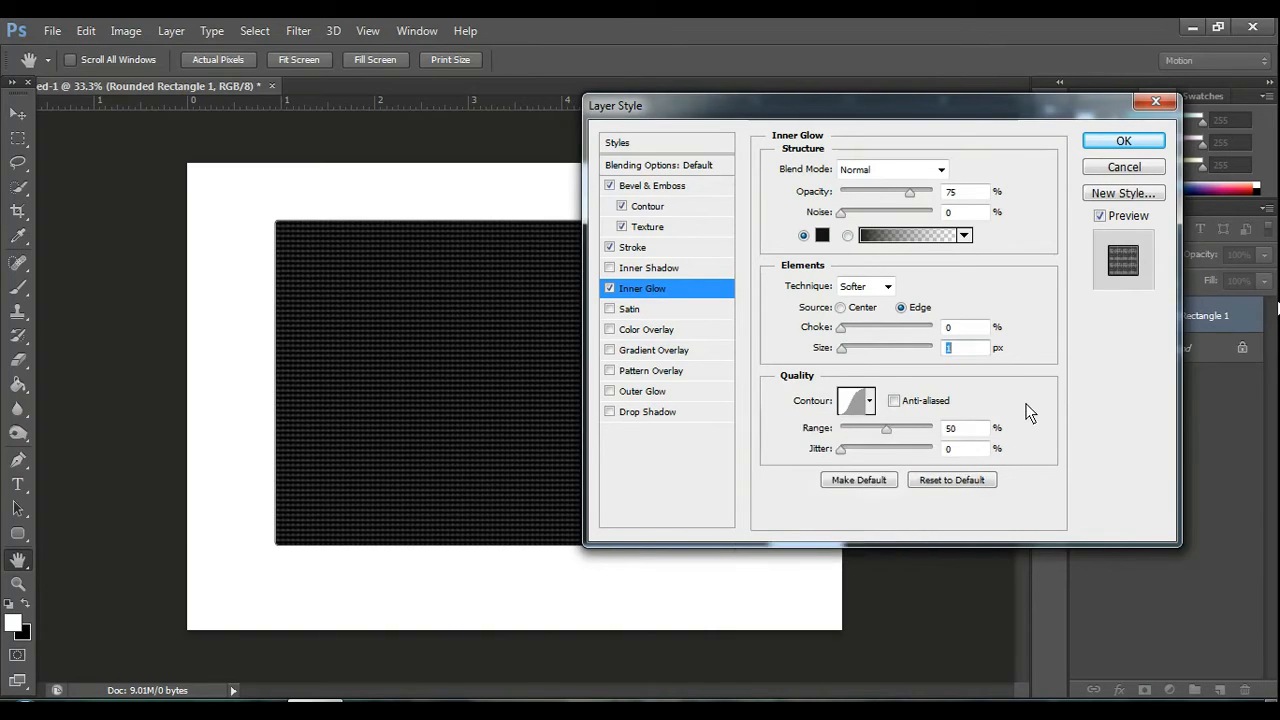
{"action": "left_click", "coordinate": [894, 401]}
{"action": "left_click", "coordinate": [894, 401]}
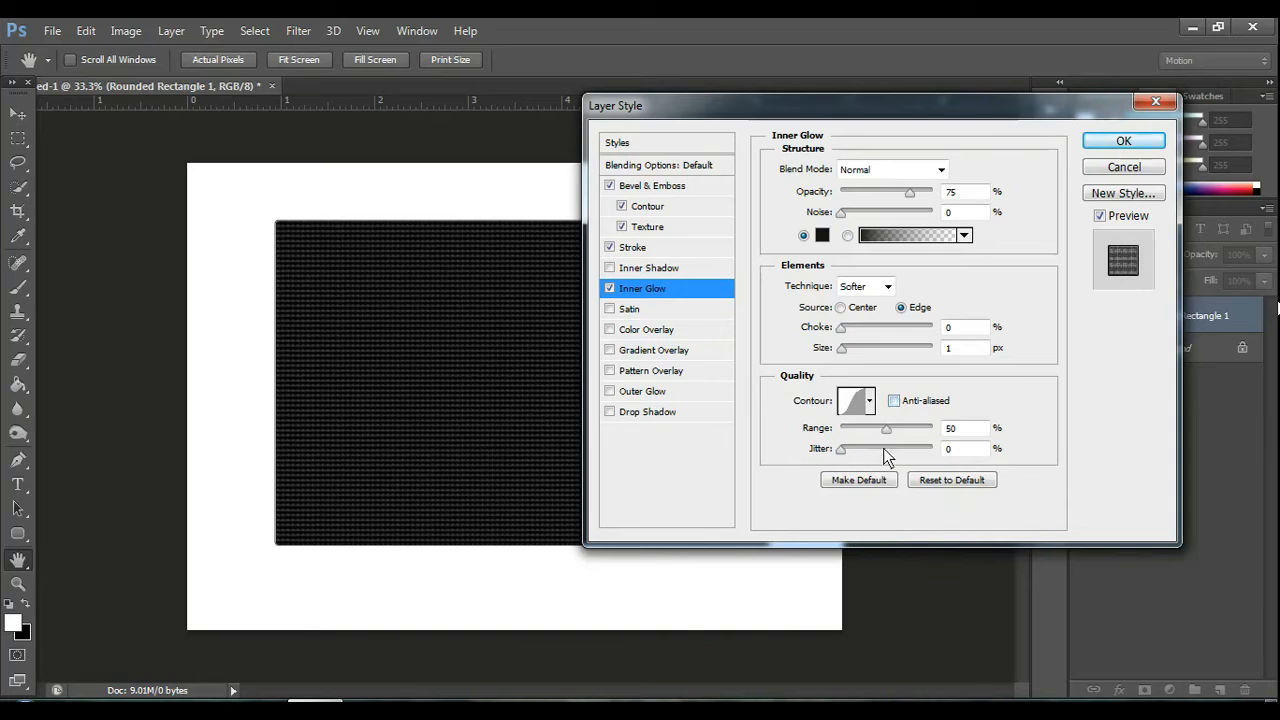
{"action": "left_click", "coordinate": [955, 429]}
{"action": "type", "text": "52"}
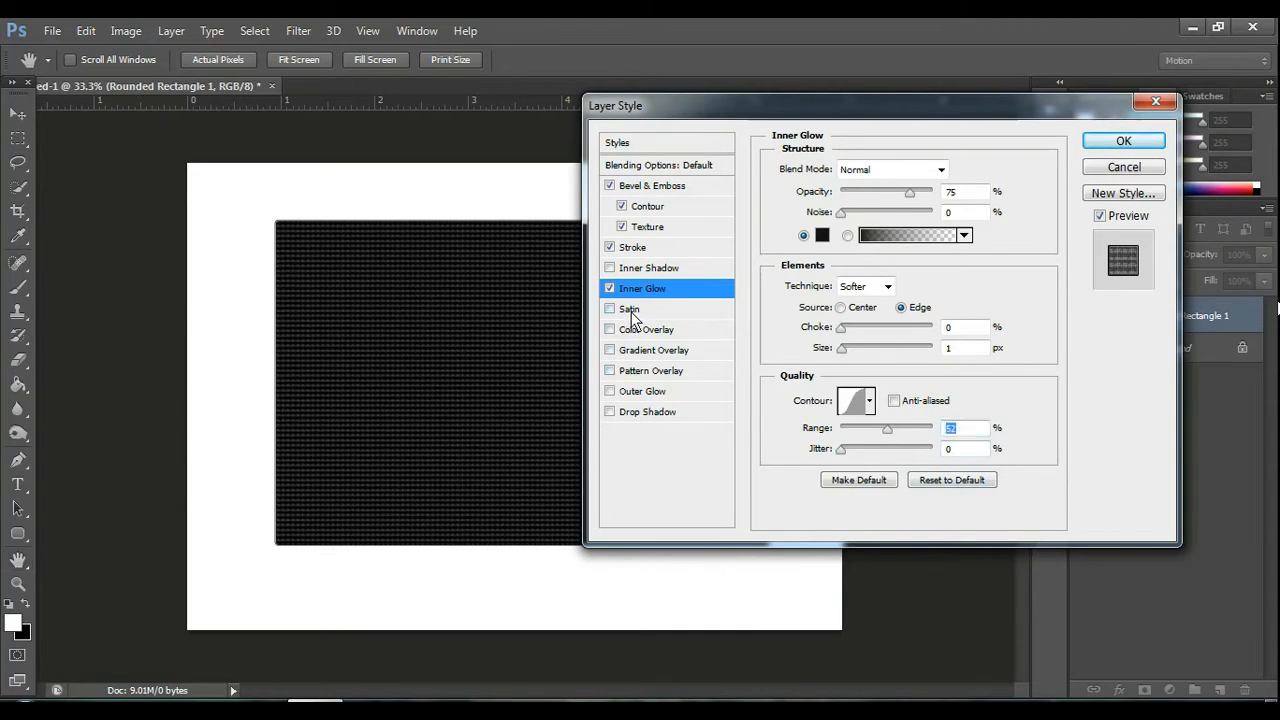
Step: Enable the Satin effect with Overlay blend mode and the Gaussian contour
{"action": "left_click", "coordinate": [629, 310]}
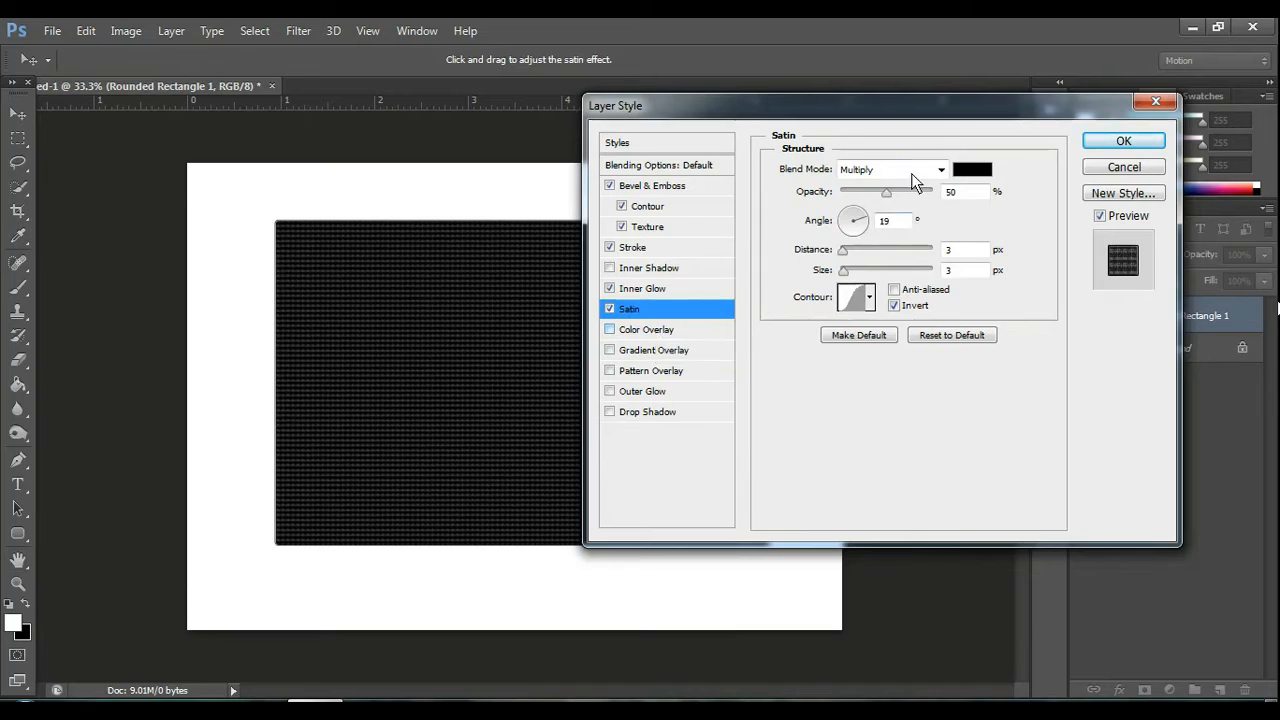
{"action": "left_click", "coordinate": [940, 170]}
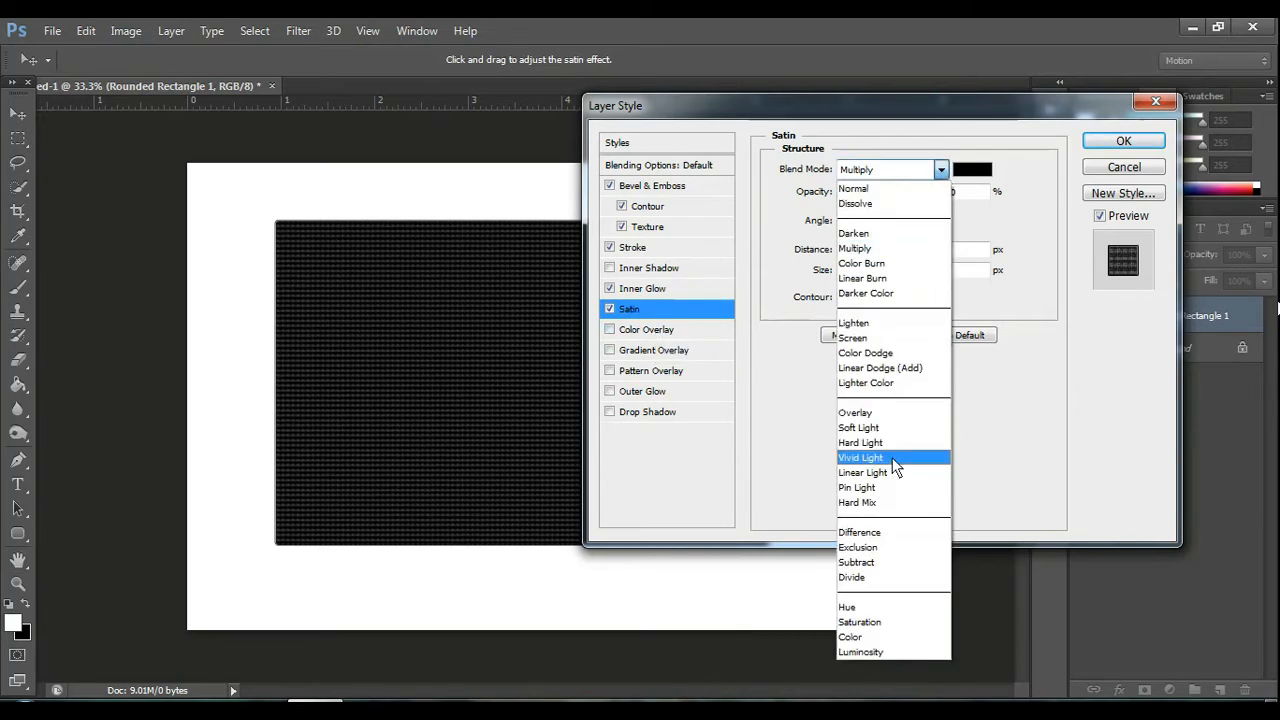
{"action": "left_click", "coordinate": [858, 413]}
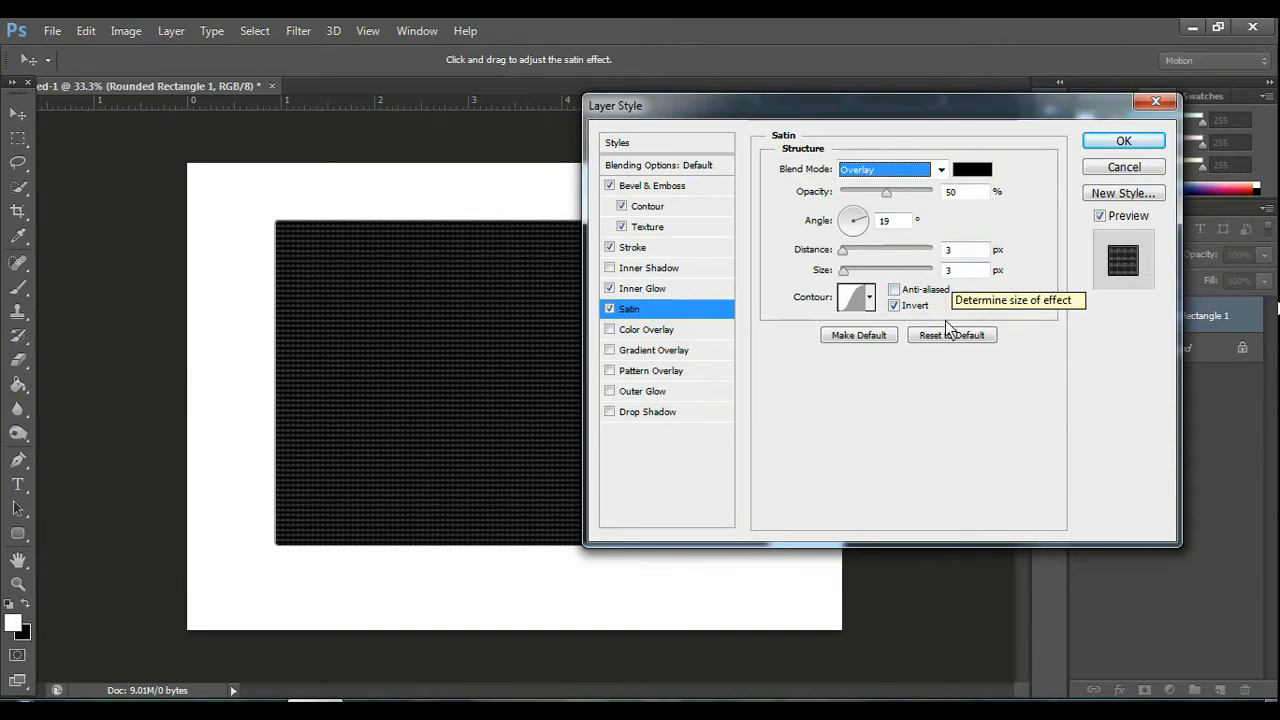
{"action": "left_click", "coordinate": [870, 297]}
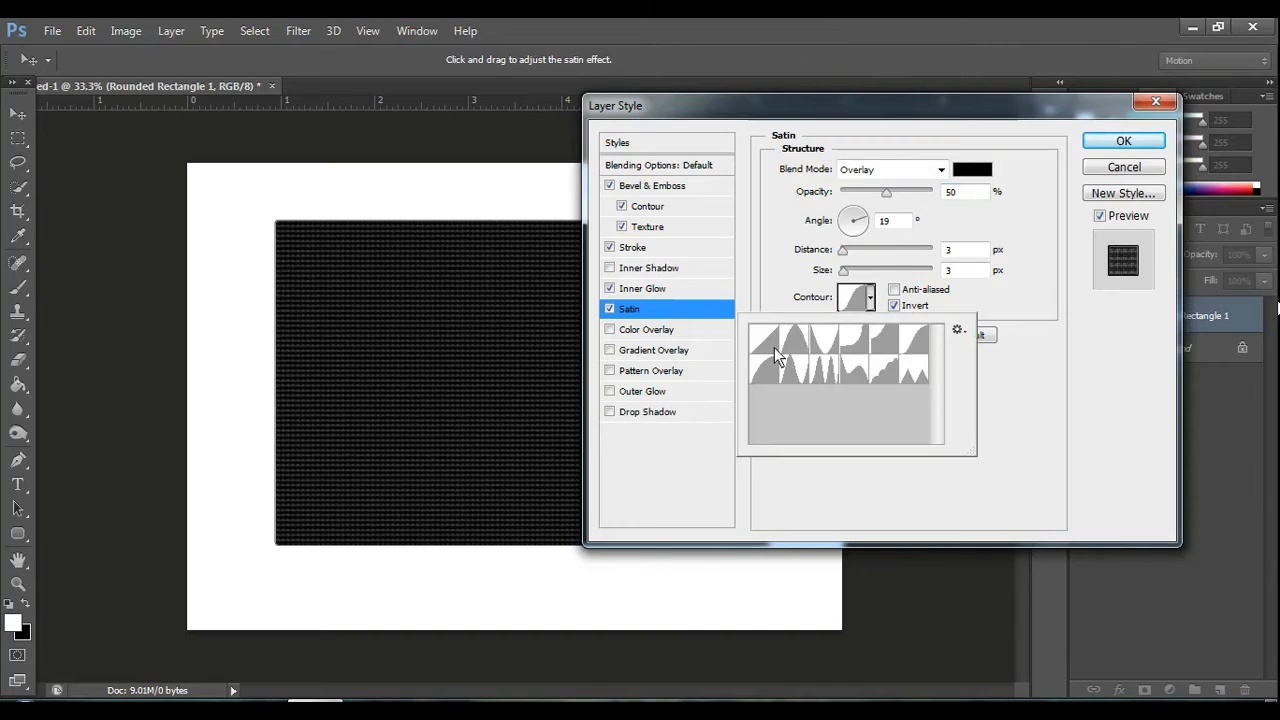
{"action": "left_click", "coordinate": [918, 345]}
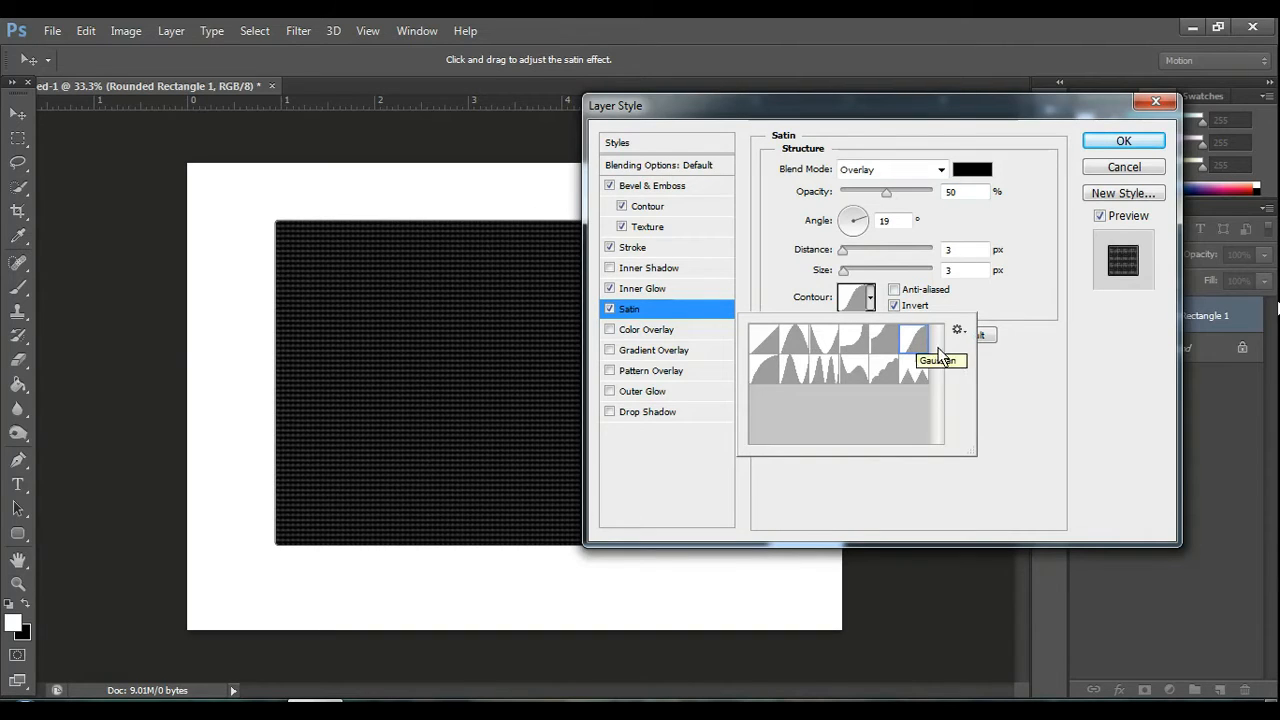
{"action": "left_click", "coordinate": [1036, 388]}
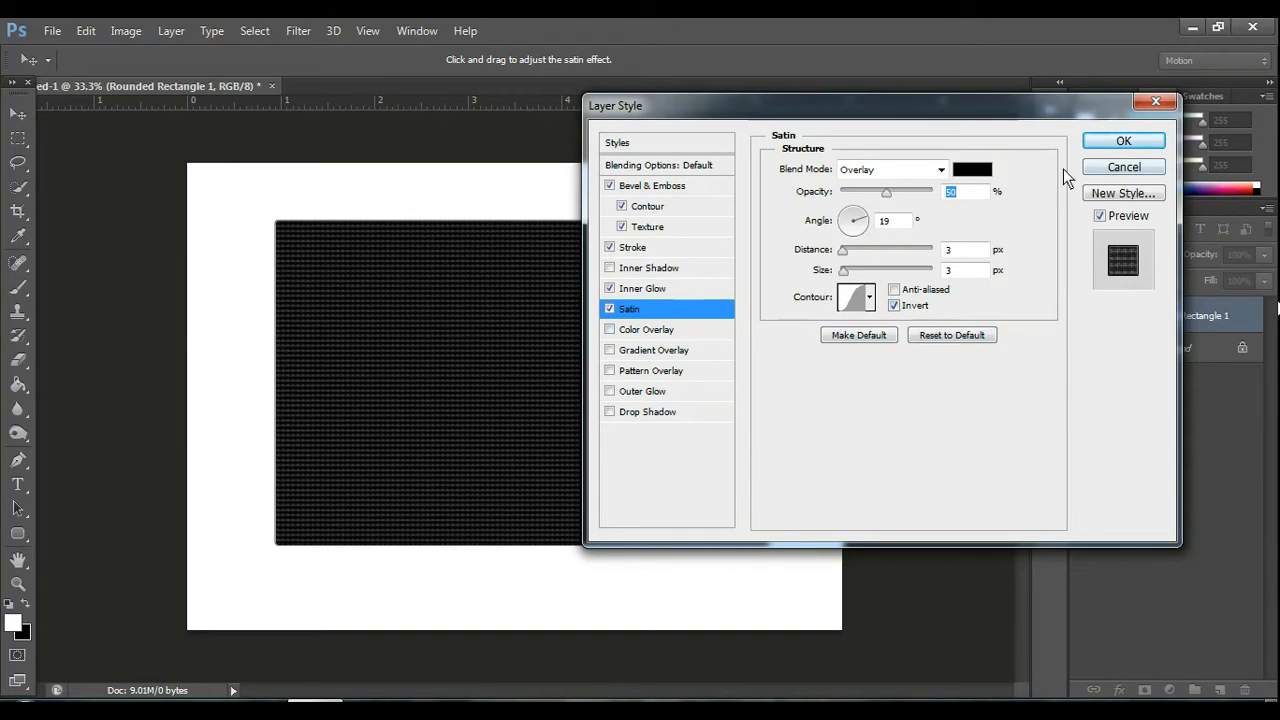
Step: Set the satin colour to bright green #31f72d and apply the layer style to the rounded rectangle
{"action": "left_click", "coordinate": [976, 172]}
{"action": "left_click", "coordinate": [1064, 397]}
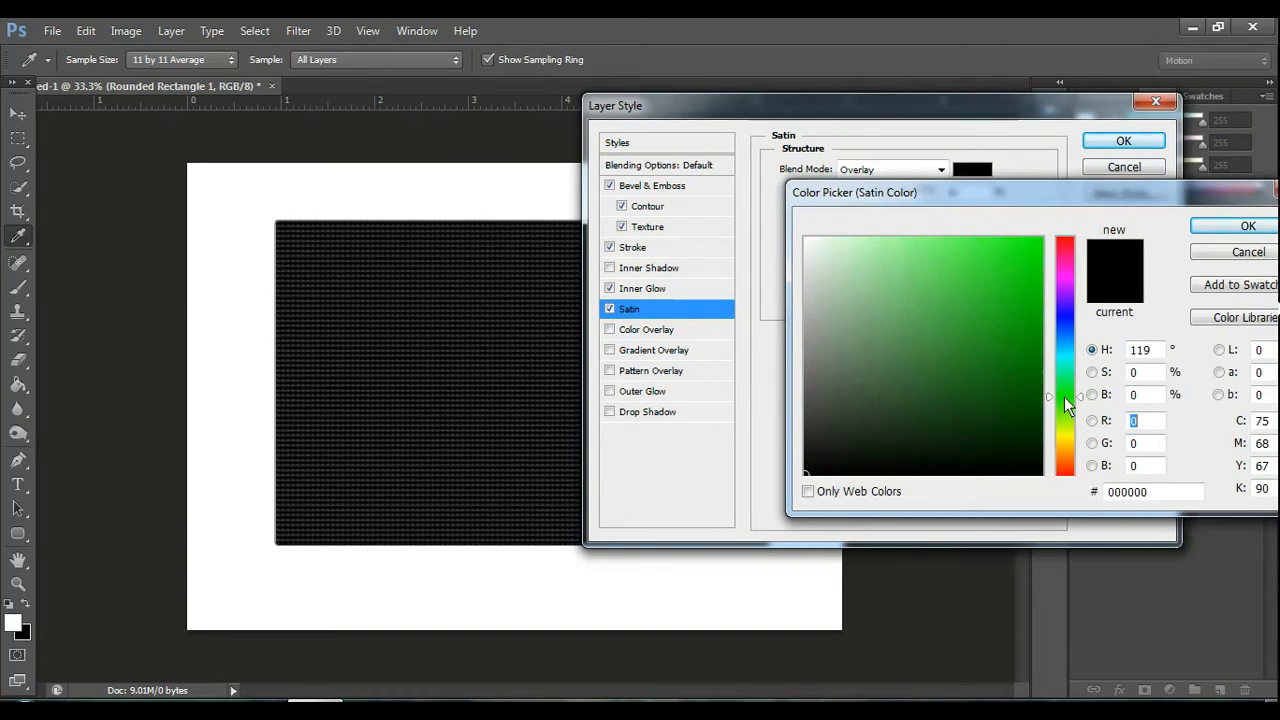
{"action": "left_click", "coordinate": [999, 244]}
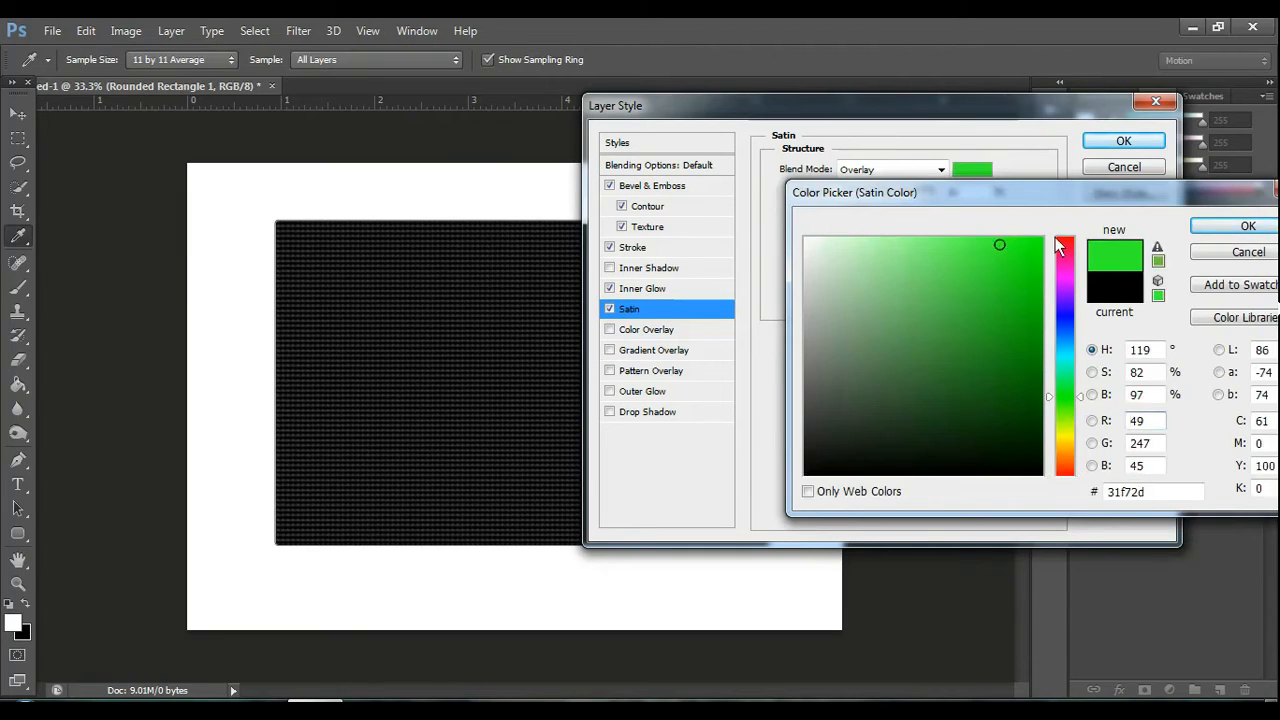
{"action": "left_click", "coordinate": [1240, 225]}
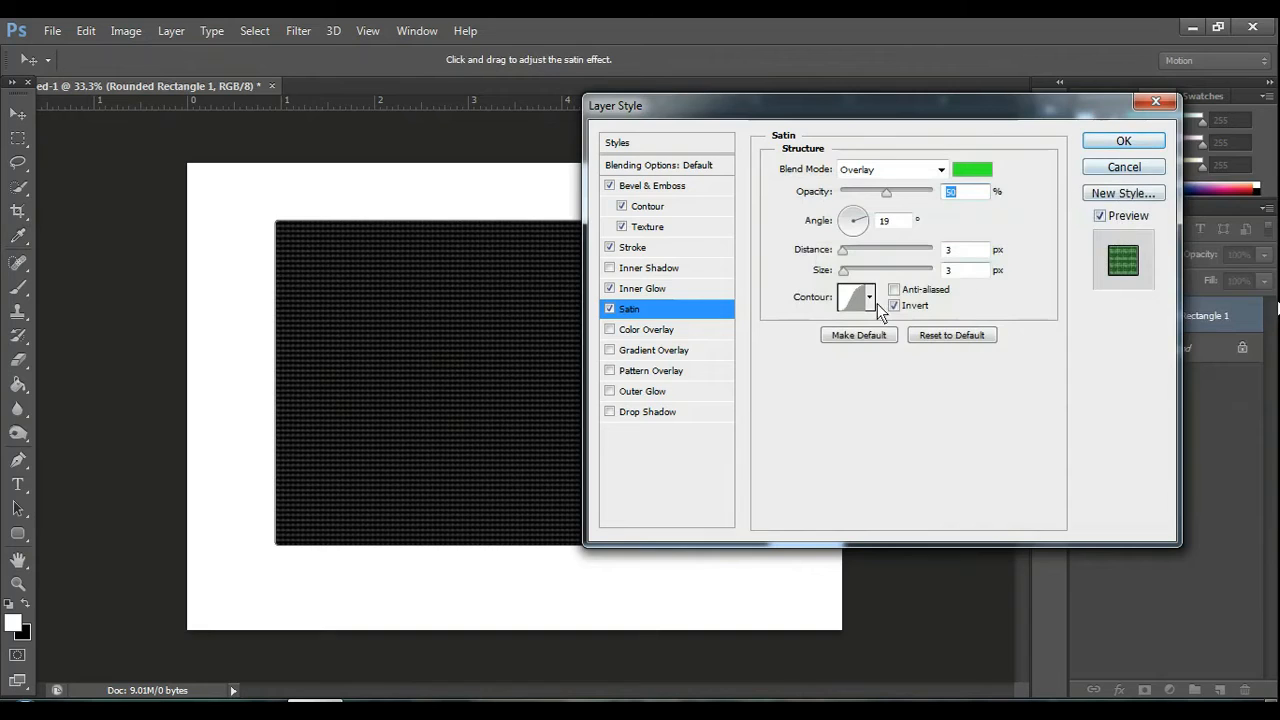
{"action": "left_click", "coordinate": [1123, 141]}
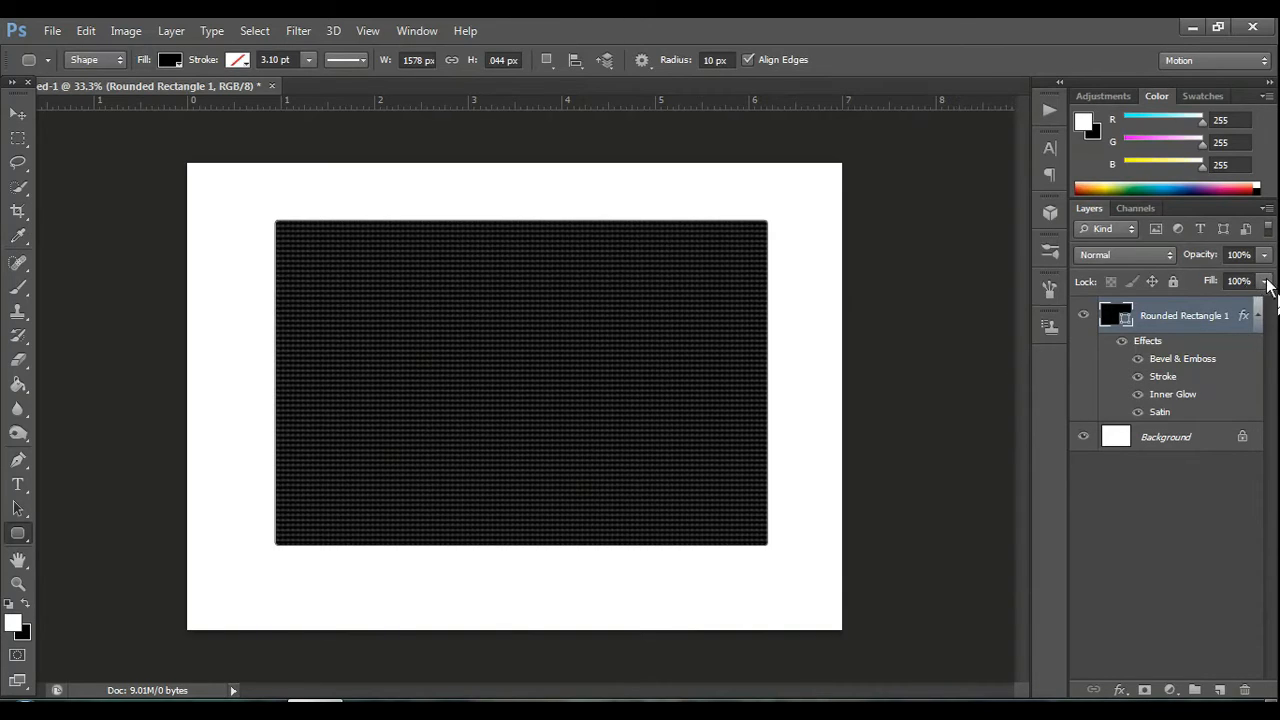
Step: Lower the rounded rectangle layer's fill to 36%
{"action": "left_click", "coordinate": [1264, 281]}
{"action": "left_click_drag", "start_coordinate": [1264, 305], "coordinate": [1218, 313]}
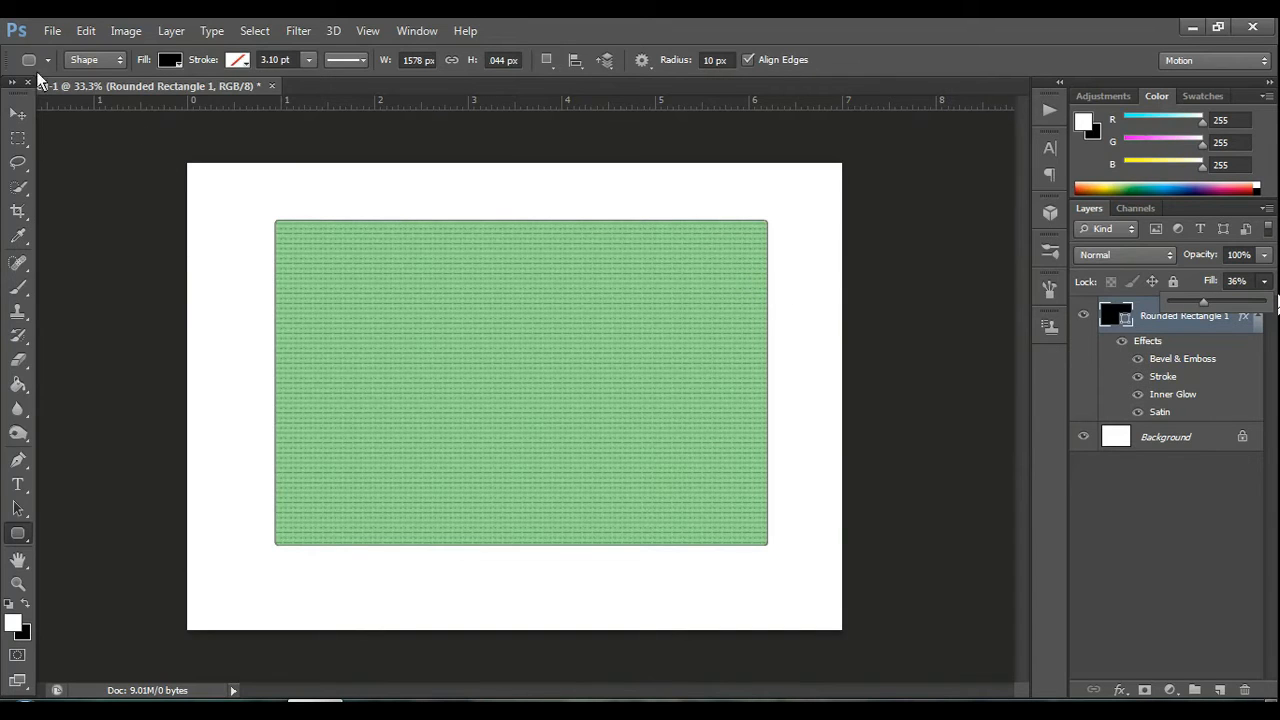
{"action": "left_click", "coordinate": [52, 31]}
{"action": "left_click", "coordinate": [62, 66]}
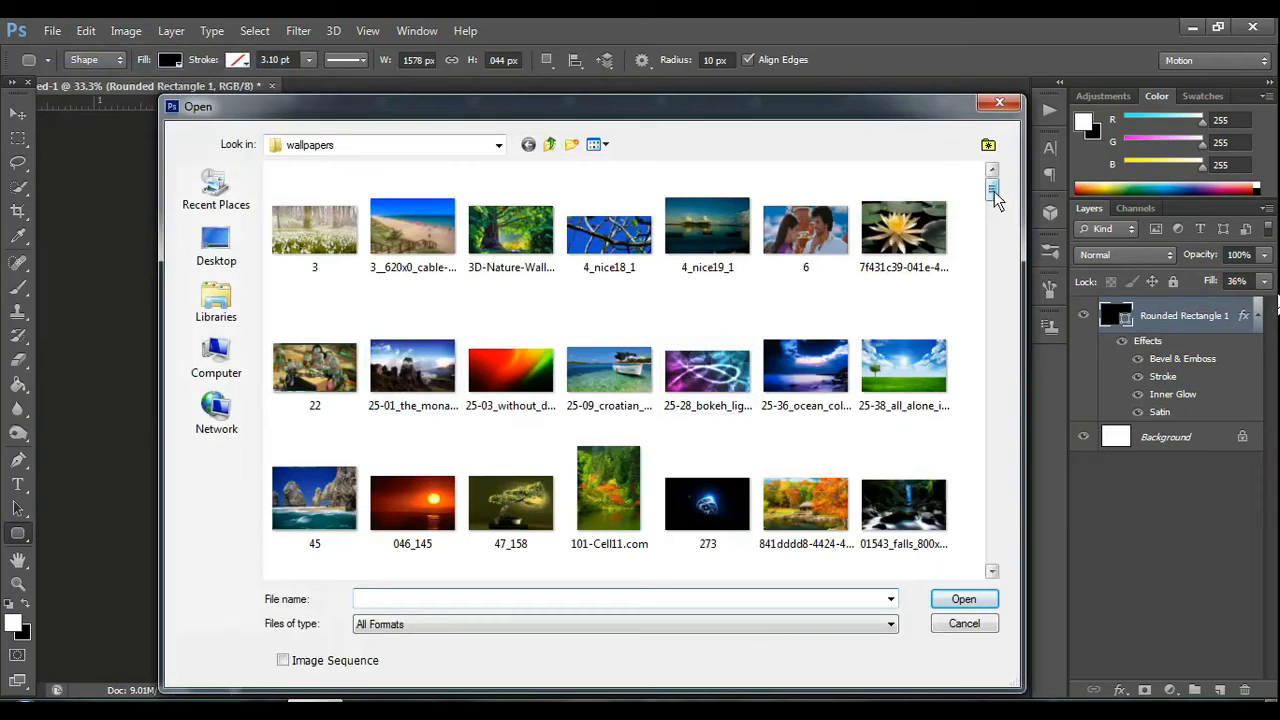
{"action": "left_click_drag", "start_coordinate": [992, 188], "coordinate": [1012, 278]}
{"action": "double_click", "coordinate": [815, 420]}
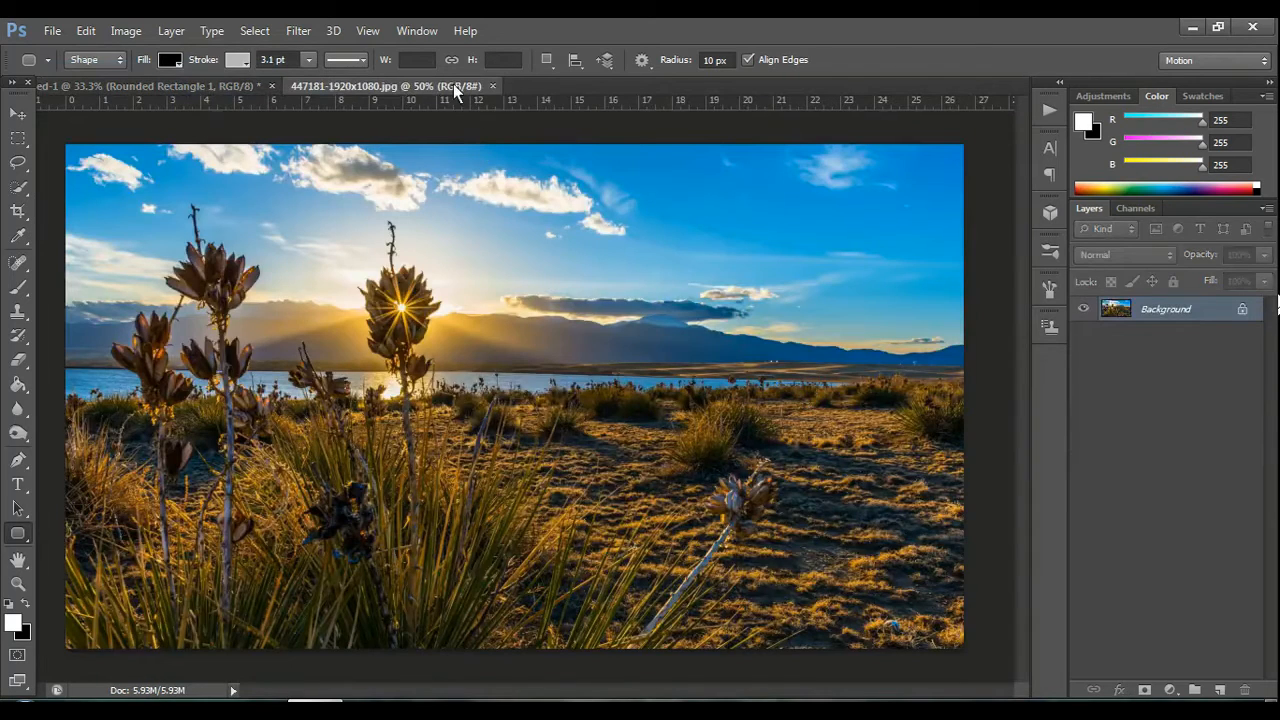
Step: Float the photo's window, copy the styled rounded rectangle onto the photo with the Move tool, and dock the window again
{"action": "left_click_drag", "start_coordinate": [456, 90], "coordinate": [400, 118]}
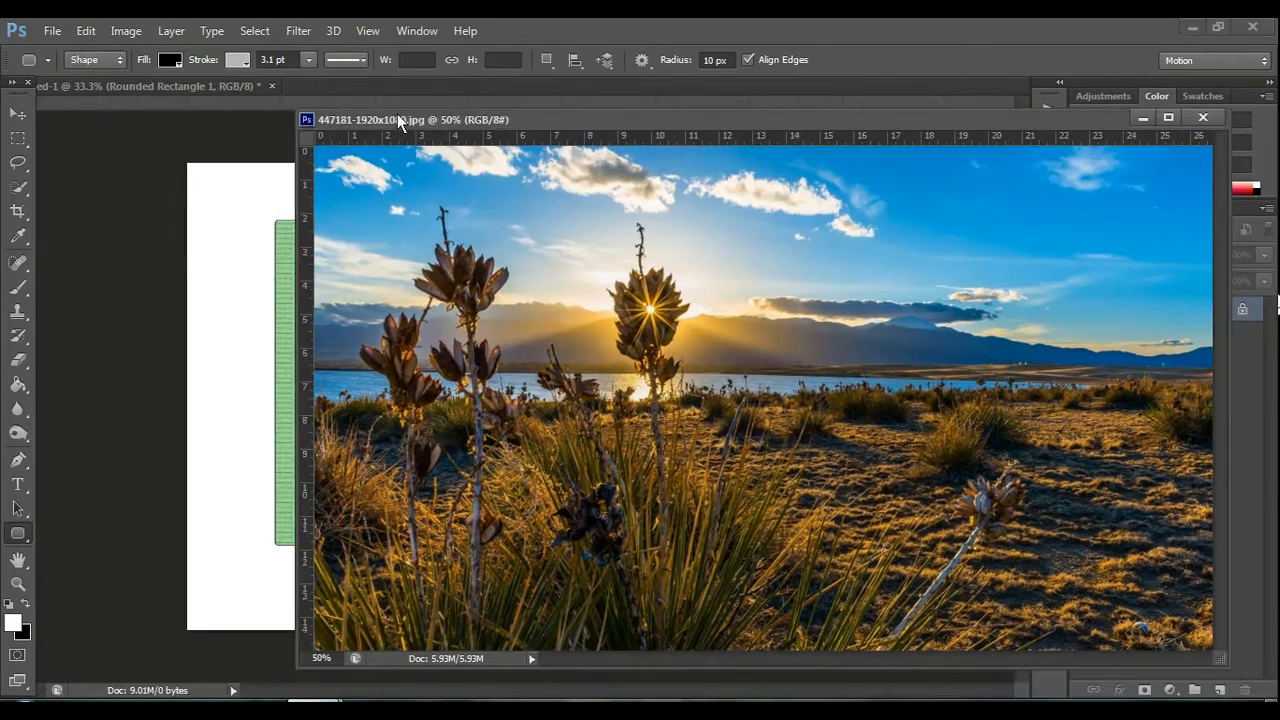
{"action": "left_click", "coordinate": [18, 114]}
{"action": "left_click", "coordinate": [325, 350]}
{"action": "left_click_drag", "start_coordinate": [322, 347], "coordinate": [740, 160]}
{"action": "left_click_drag", "start_coordinate": [722, 114], "coordinate": [450, 110]}
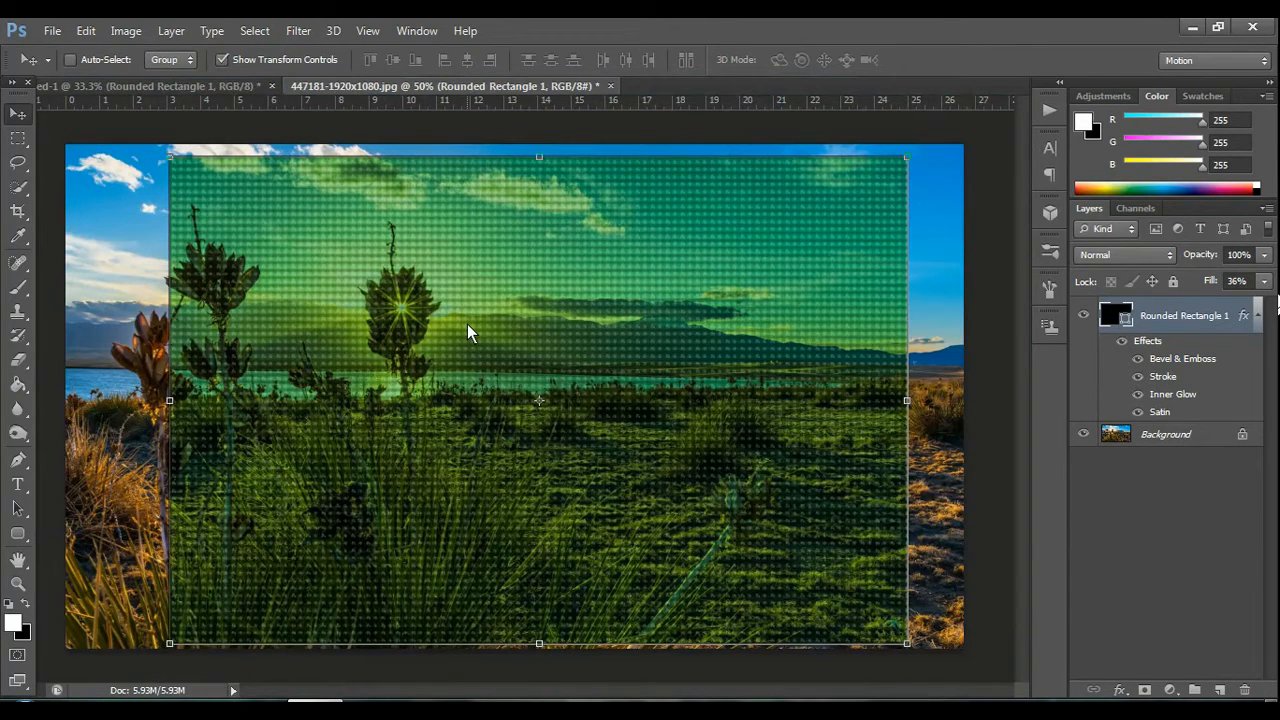
Step: Scale the rounded rectangle down to 88.72% width and 79.50% height with Free Transform, and apply the transformation
{"action": "key", "text": "ctrl+t"}
{"action": "left_click_drag", "start_coordinate": [172, 160], "coordinate": [231, 221]}
{"action": "left_click_drag", "start_coordinate": [642, 445], "coordinate": [605, 391]}
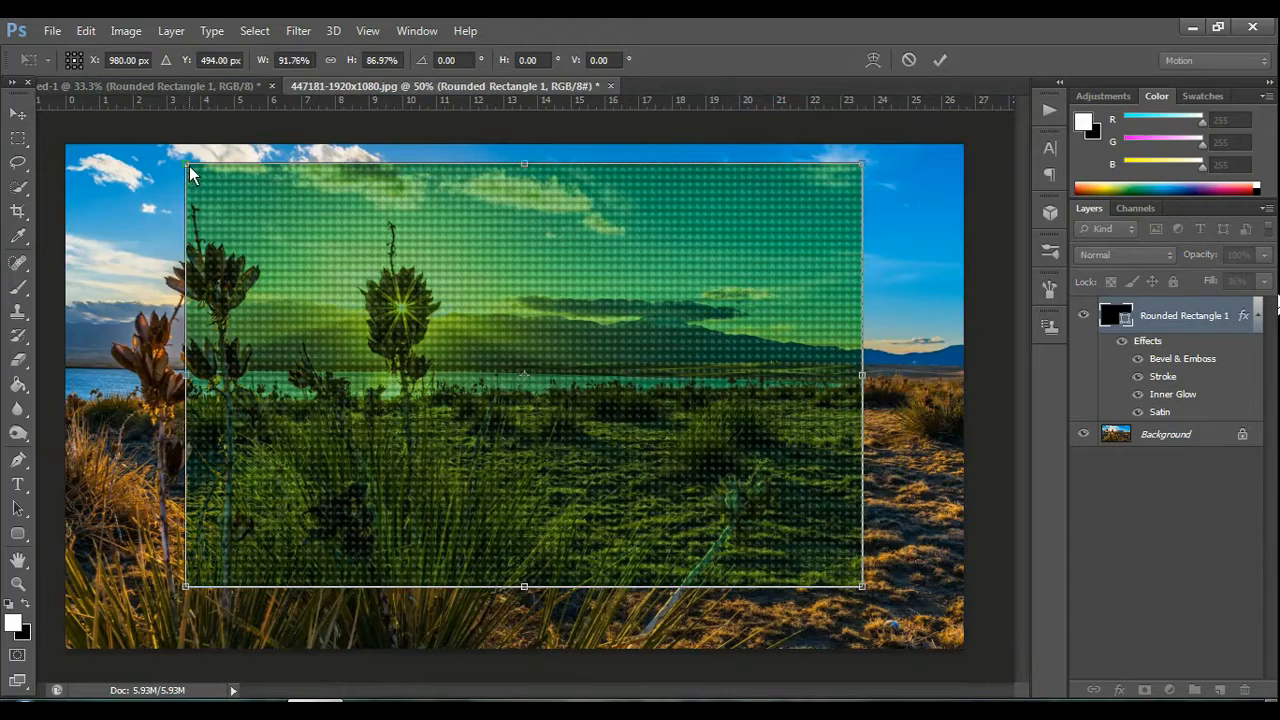
{"action": "left_click_drag", "start_coordinate": [189, 166], "coordinate": [211, 202]}
{"action": "key", "text": "m"}
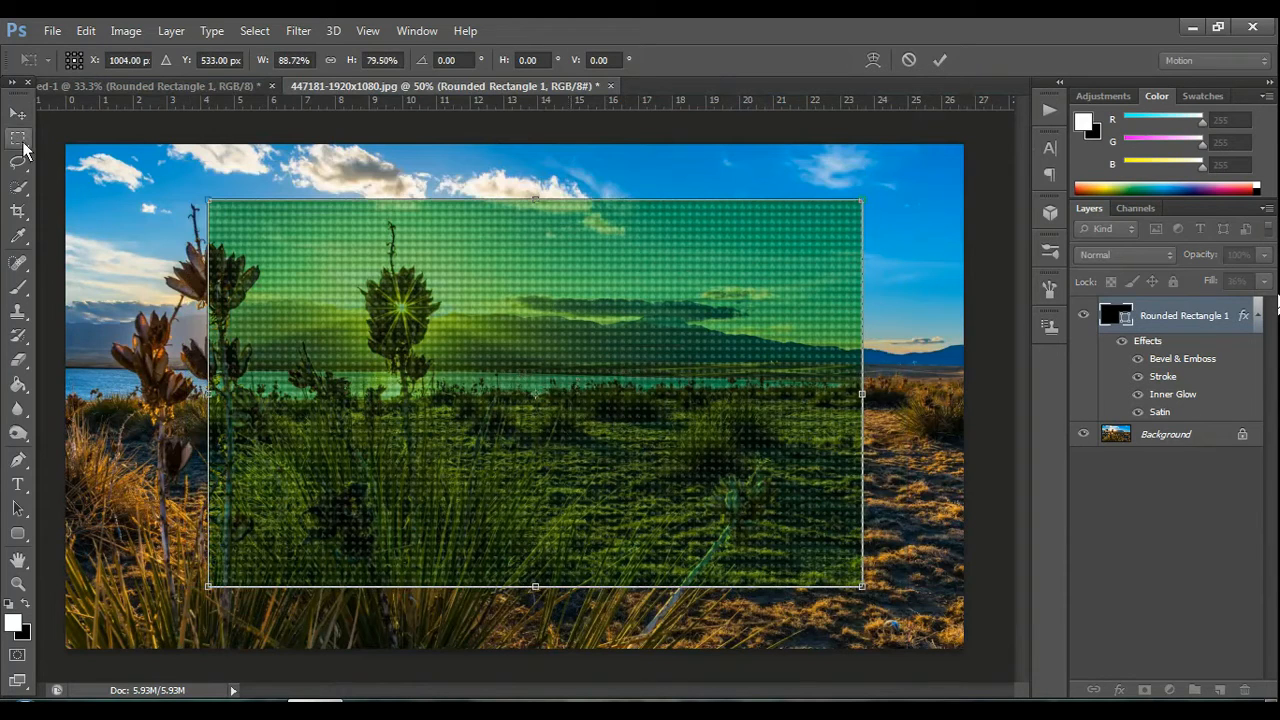
{"action": "left_click", "coordinate": [570, 291]}
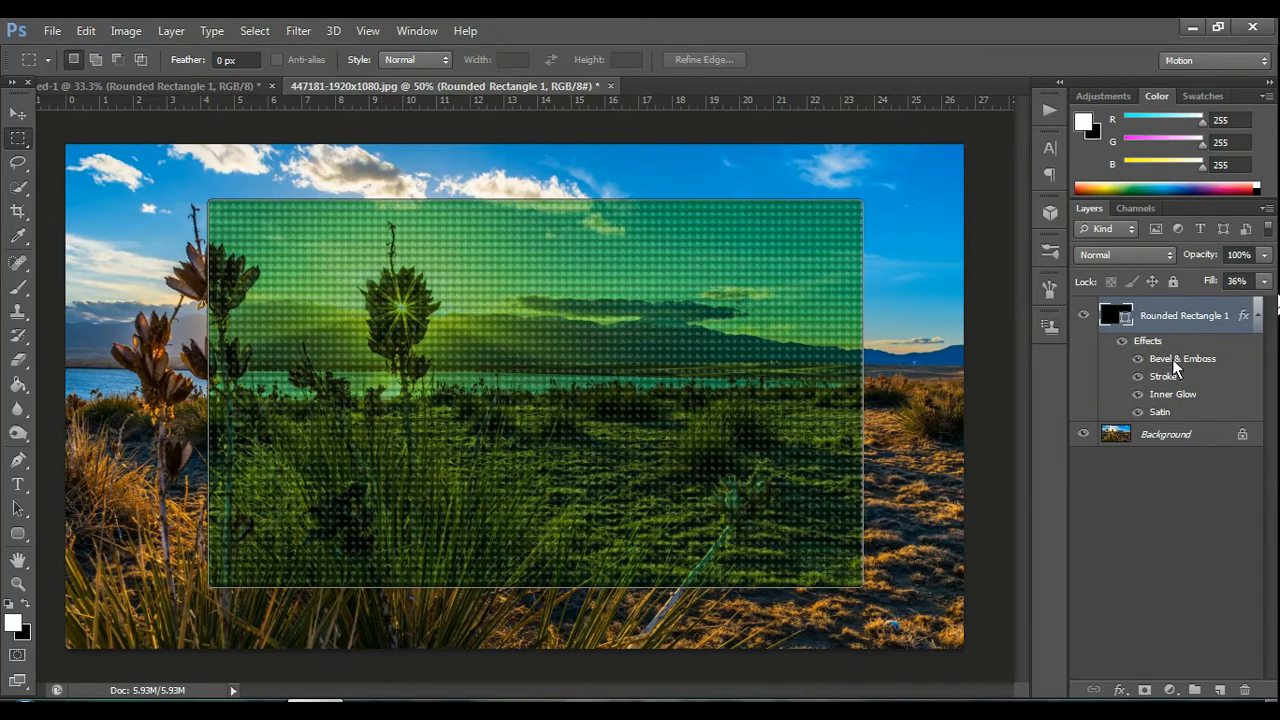
Step: Lower the rounded rectangle layer's fill to 33%
{"action": "left_click", "coordinate": [1264, 281]}
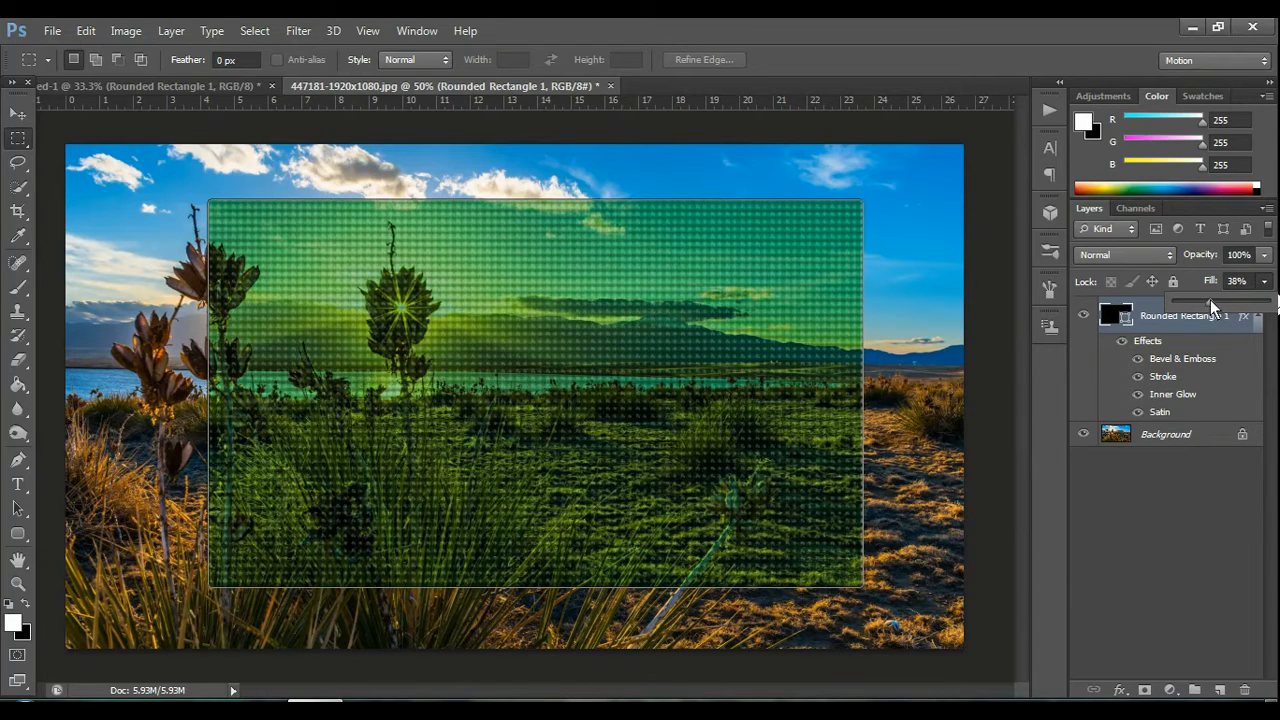
{"action": "left_click_drag", "start_coordinate": [1209, 301], "coordinate": [1205, 301]}
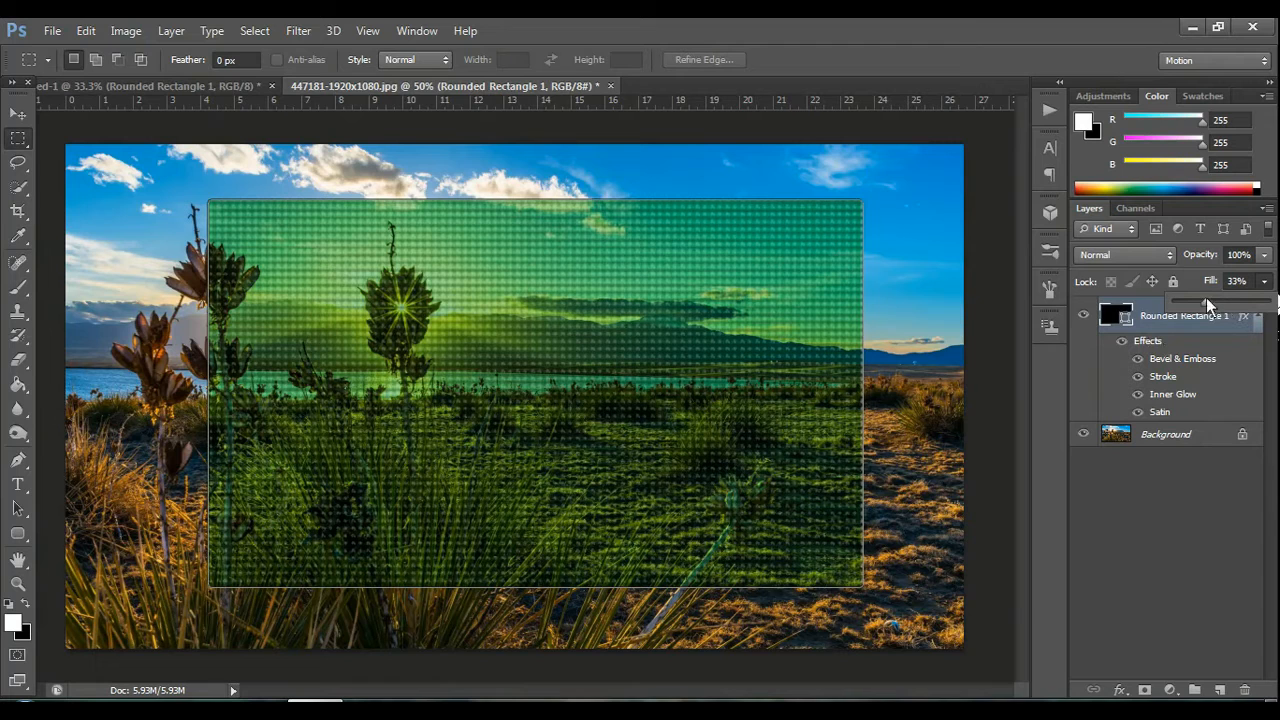
{"action": "left_click_drag", "start_coordinate": [1238, 298], "coordinate": [1203, 314]}
{"action": "left_click_drag", "start_coordinate": [1208, 310], "coordinate": [1205, 305]}
{"action": "left_click", "coordinate": [1245, 361]}
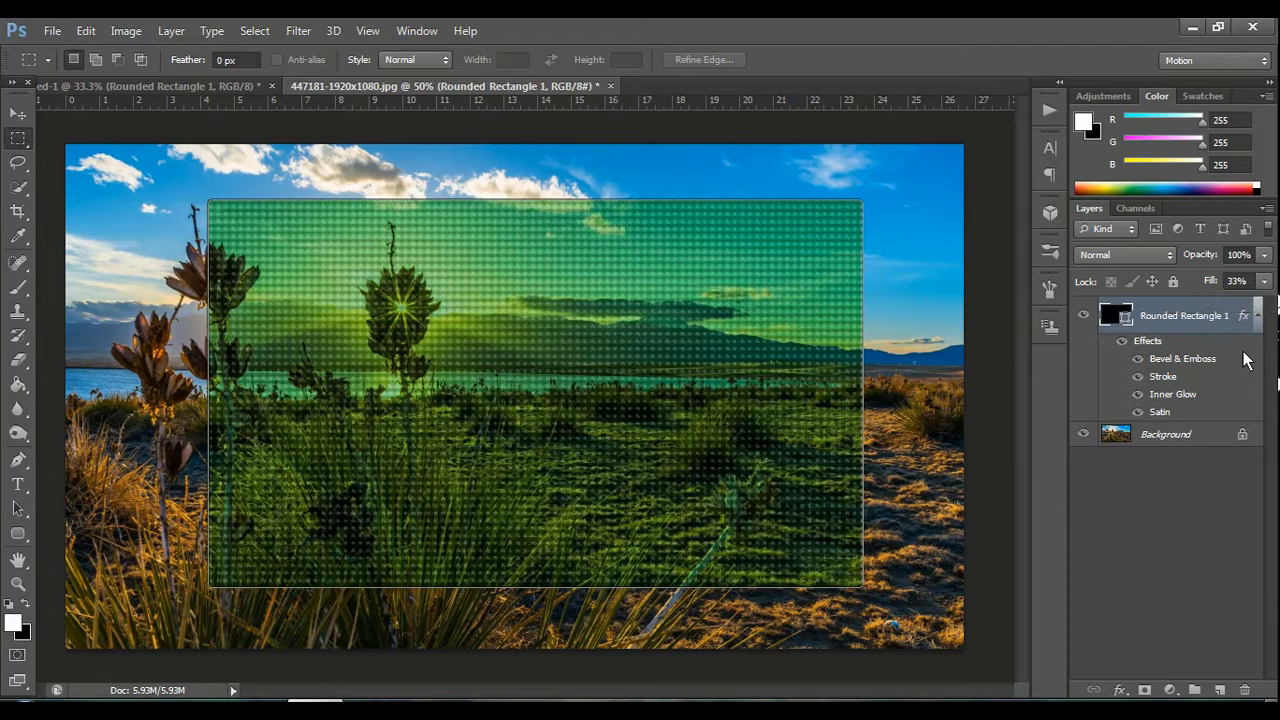
Step: Examine the satin settings and satin colour in the rounded rectangle's layer style
{"action": "double_click", "coordinate": [1230, 326]}
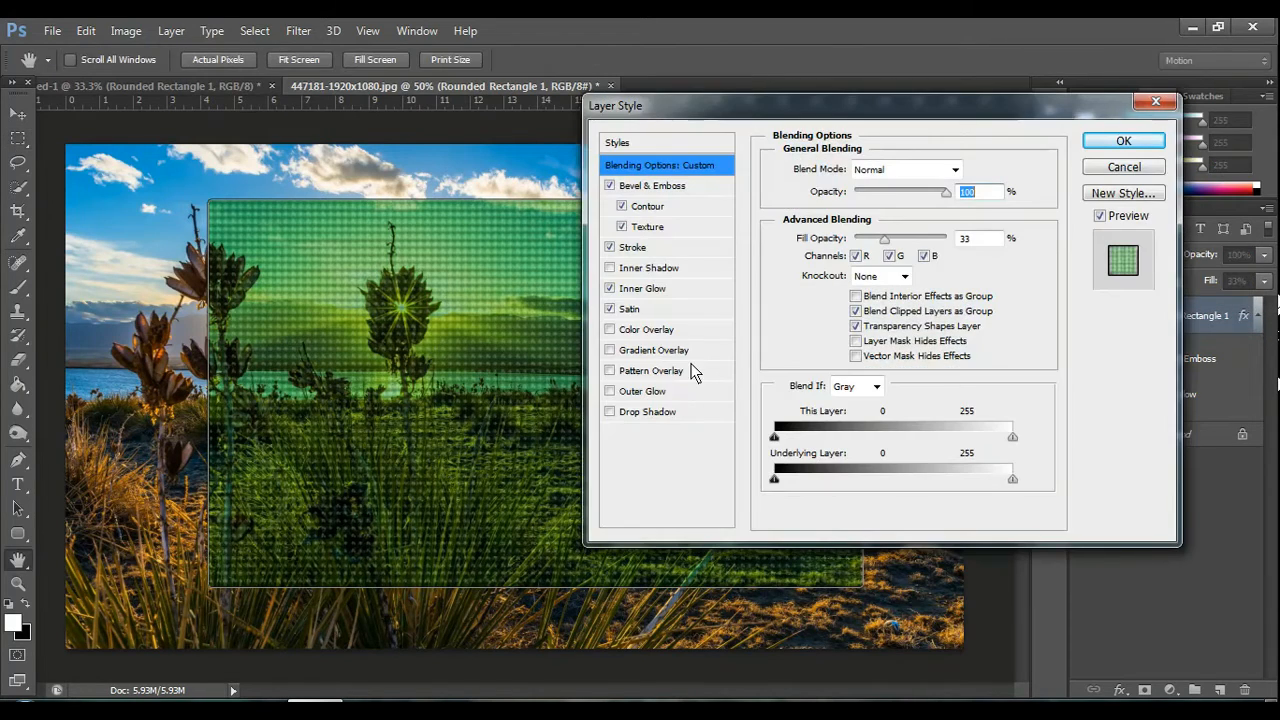
{"action": "left_click", "coordinate": [634, 312]}
{"action": "left_click", "coordinate": [972, 170]}
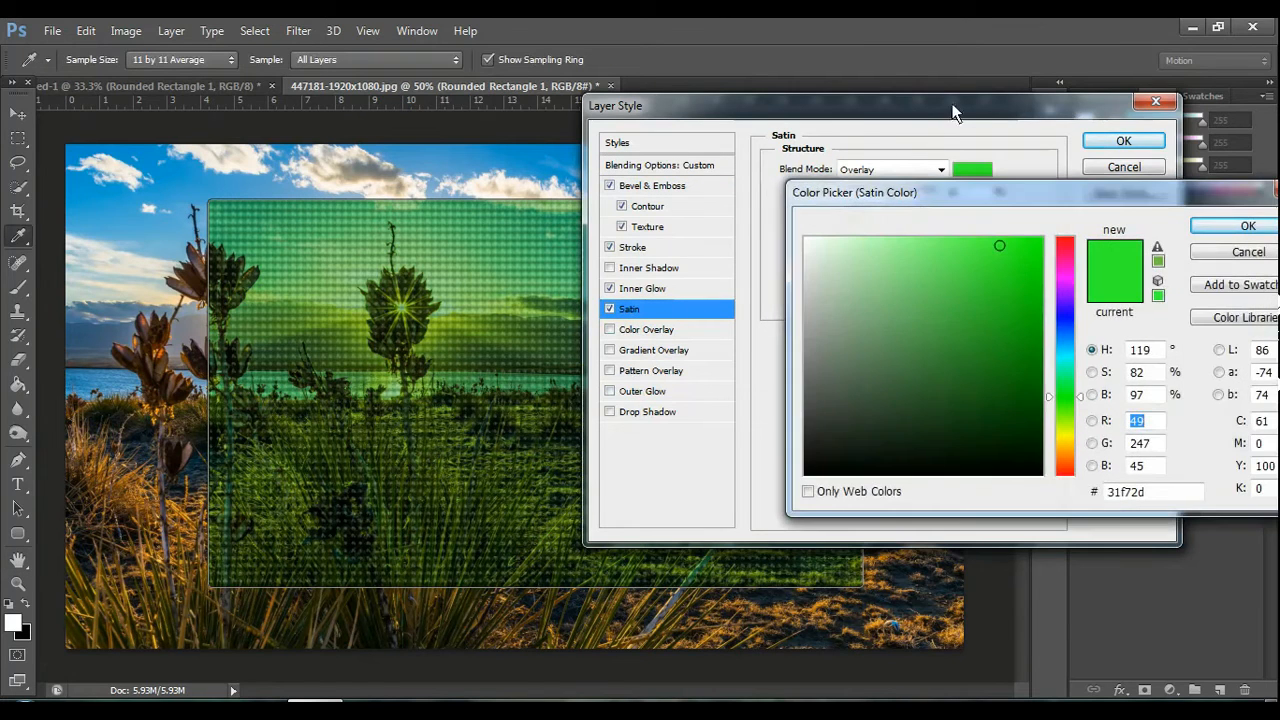
{"action": "left_click", "coordinate": [1242, 252]}
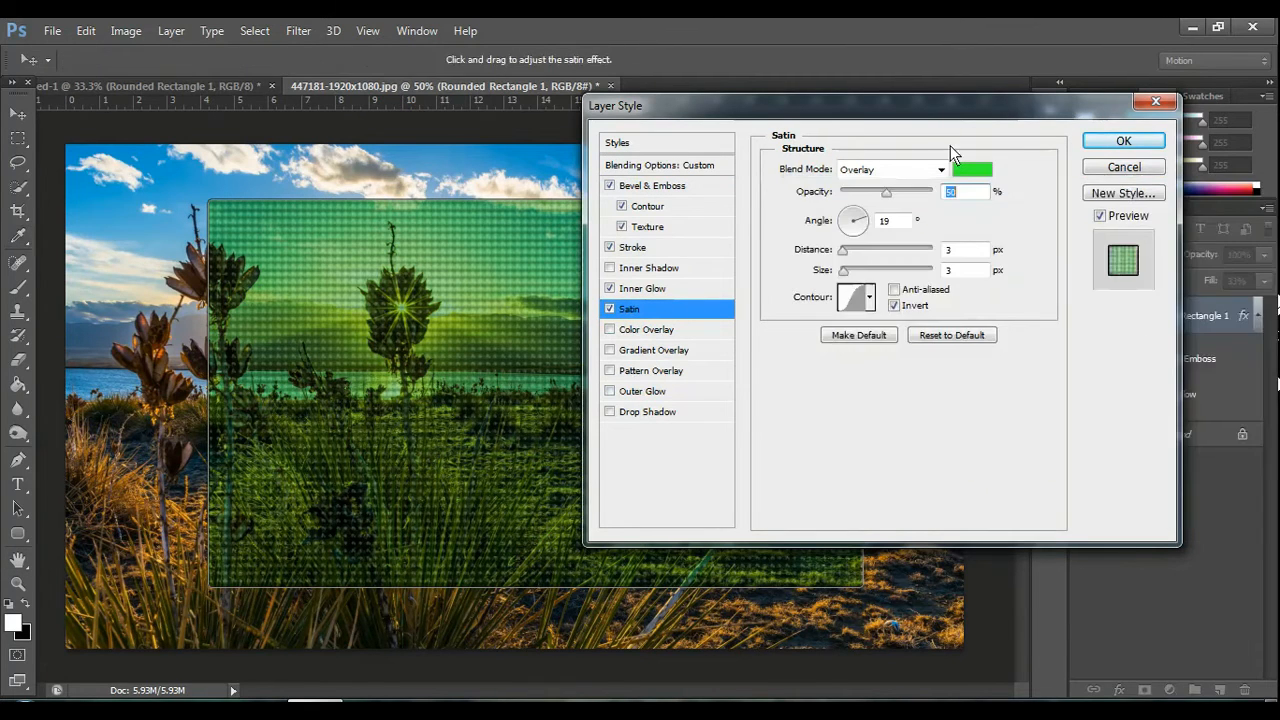
{"action": "left_click_drag", "start_coordinate": [920, 108], "coordinate": [1026, 92]}
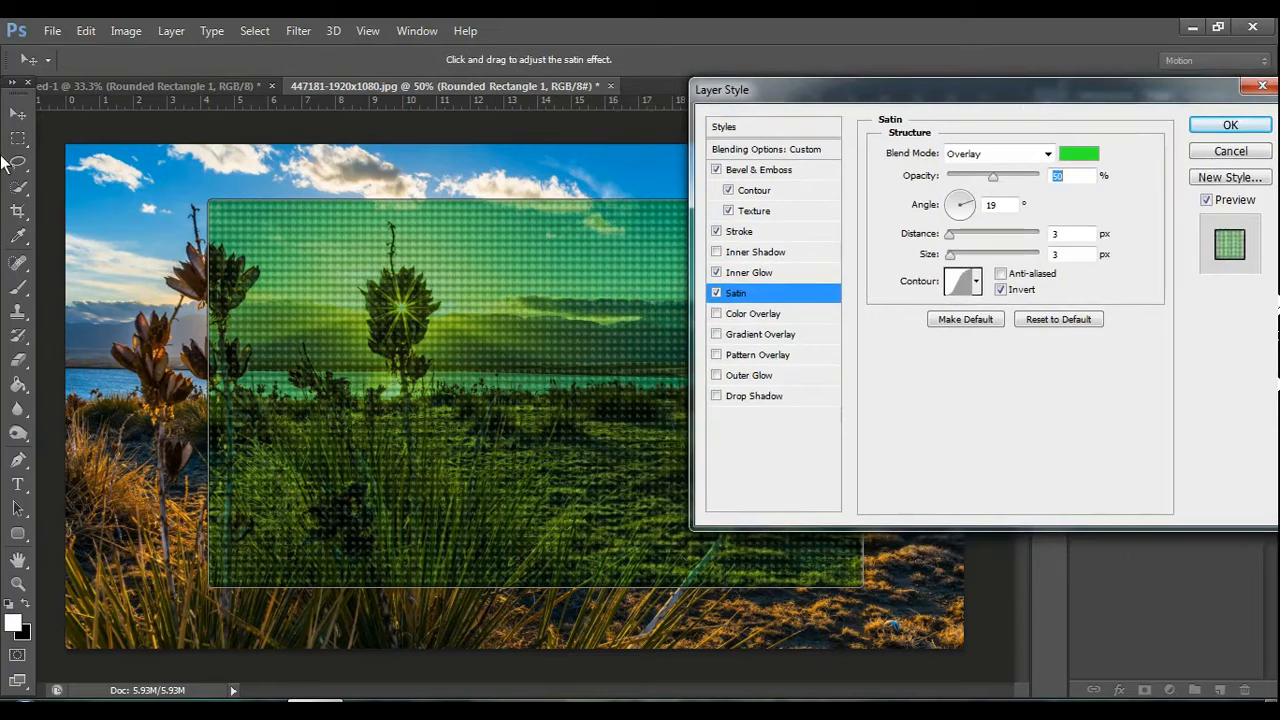
{"action": "left_click", "coordinate": [1230, 125]}
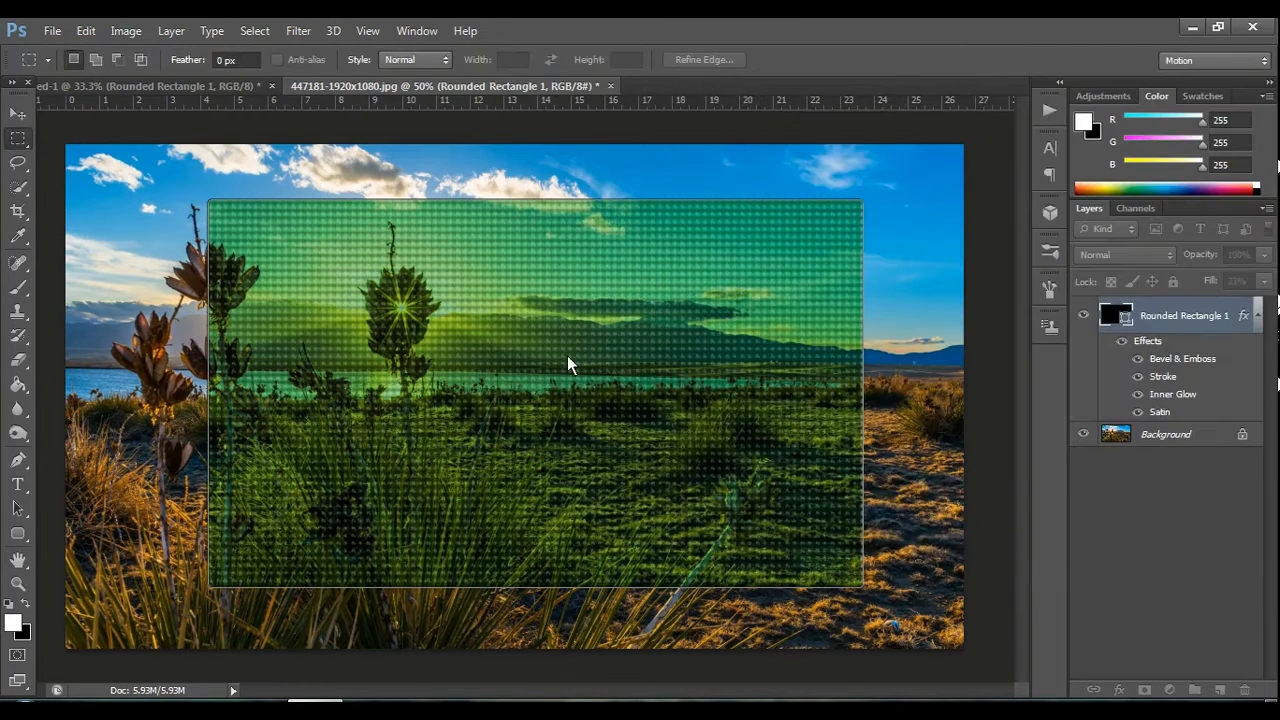
Step: Move the rounded rectangle with the Move tool toward the photo's left edge so that it covers both dark plants
{"action": "left_click", "coordinate": [18, 113]}
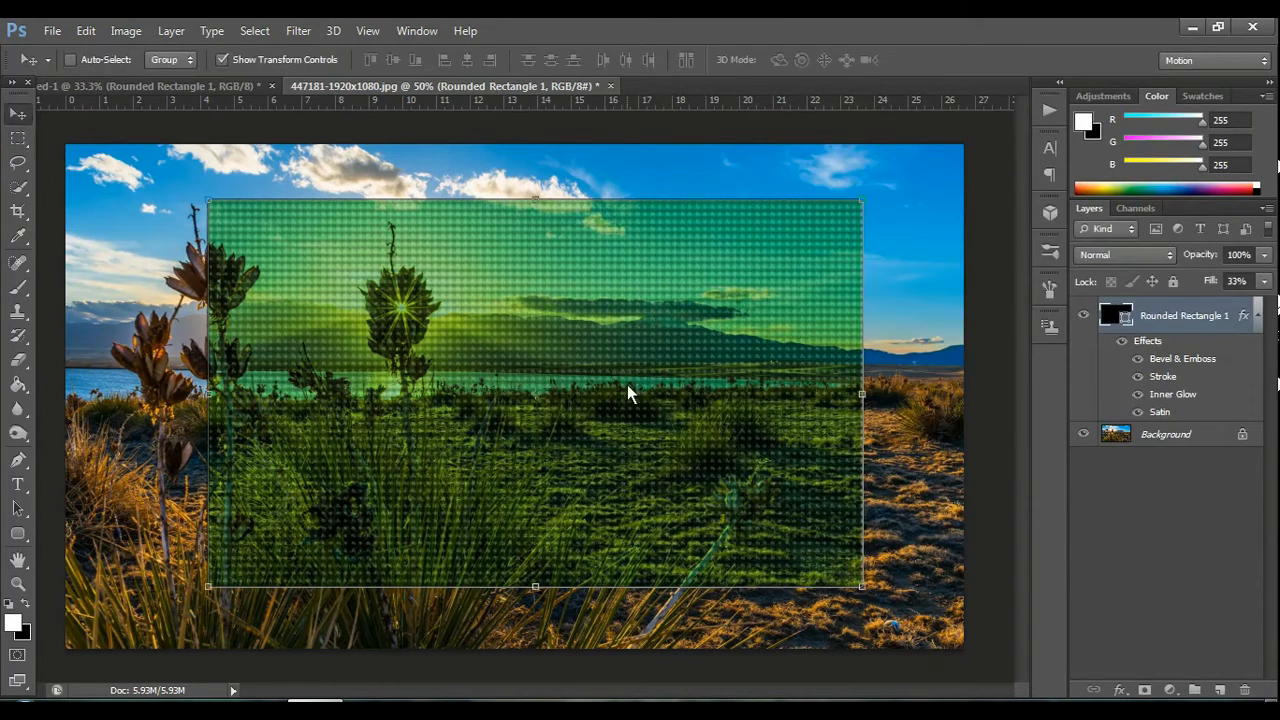
{"action": "left_click_drag", "start_coordinate": [627, 386], "coordinate": [521, 378]}
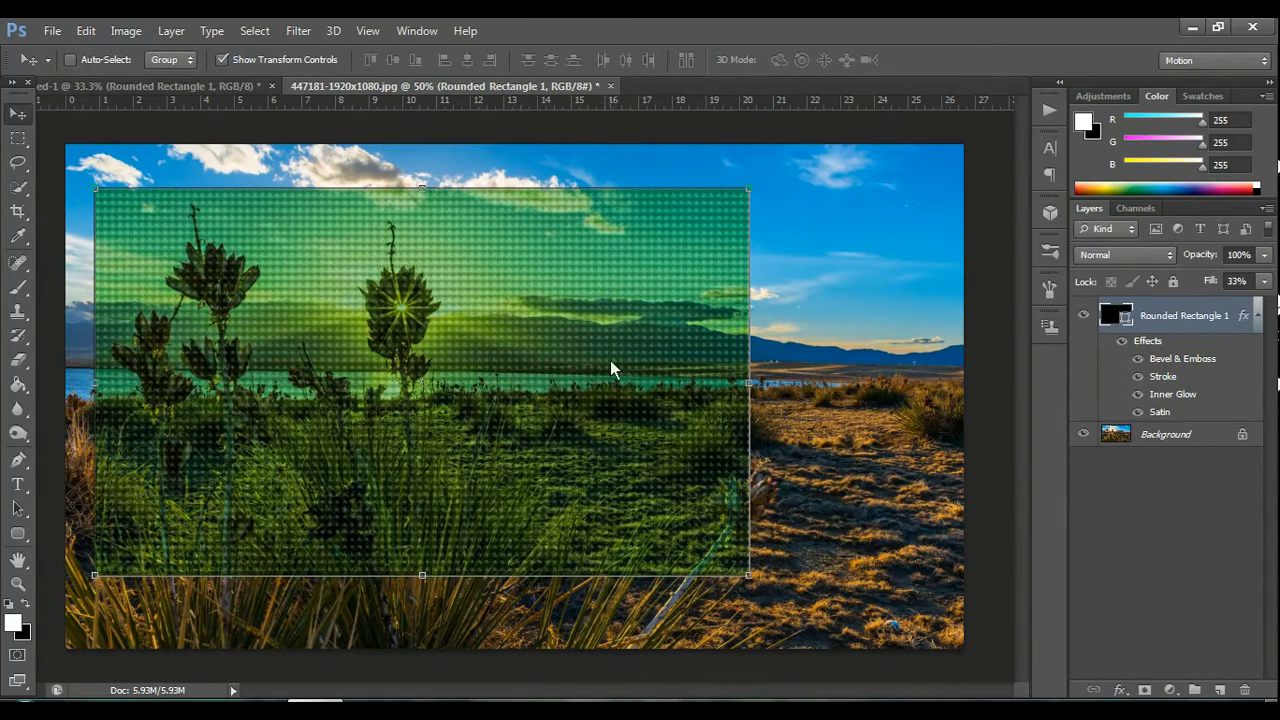
{"action": "double_click", "coordinate": [1237, 321]}
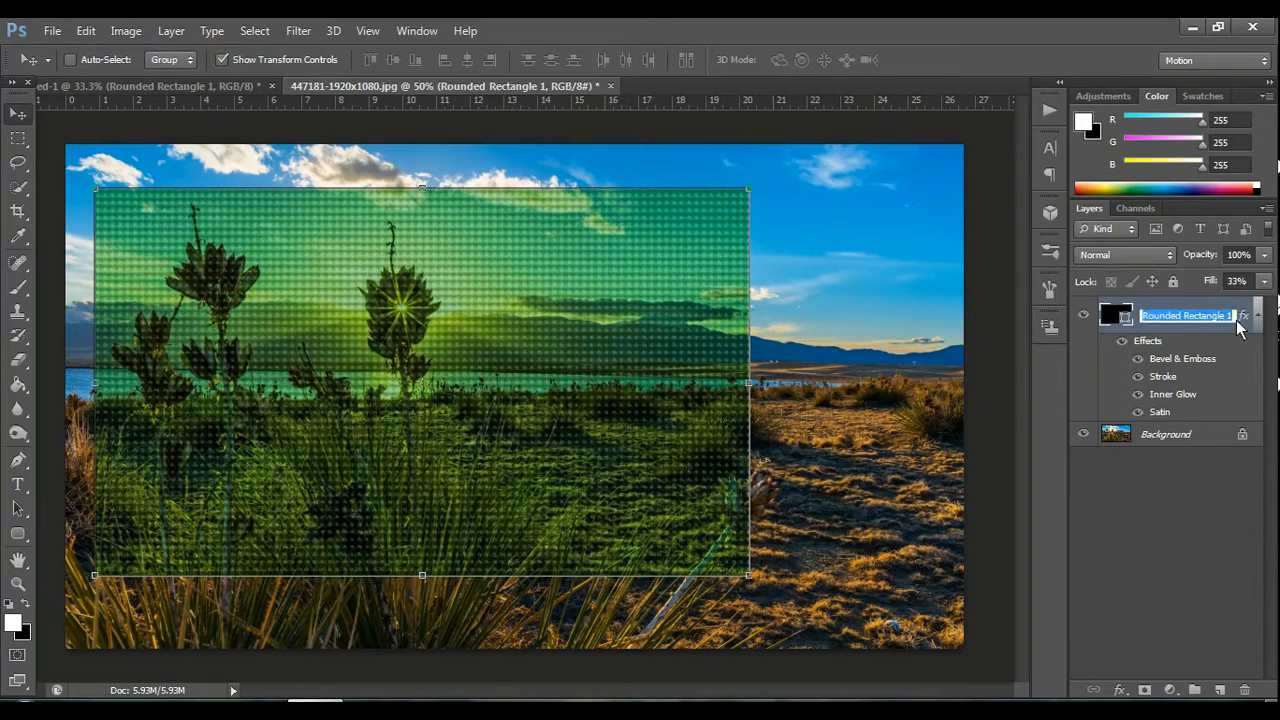
{"action": "left_click", "coordinate": [14, 134]}
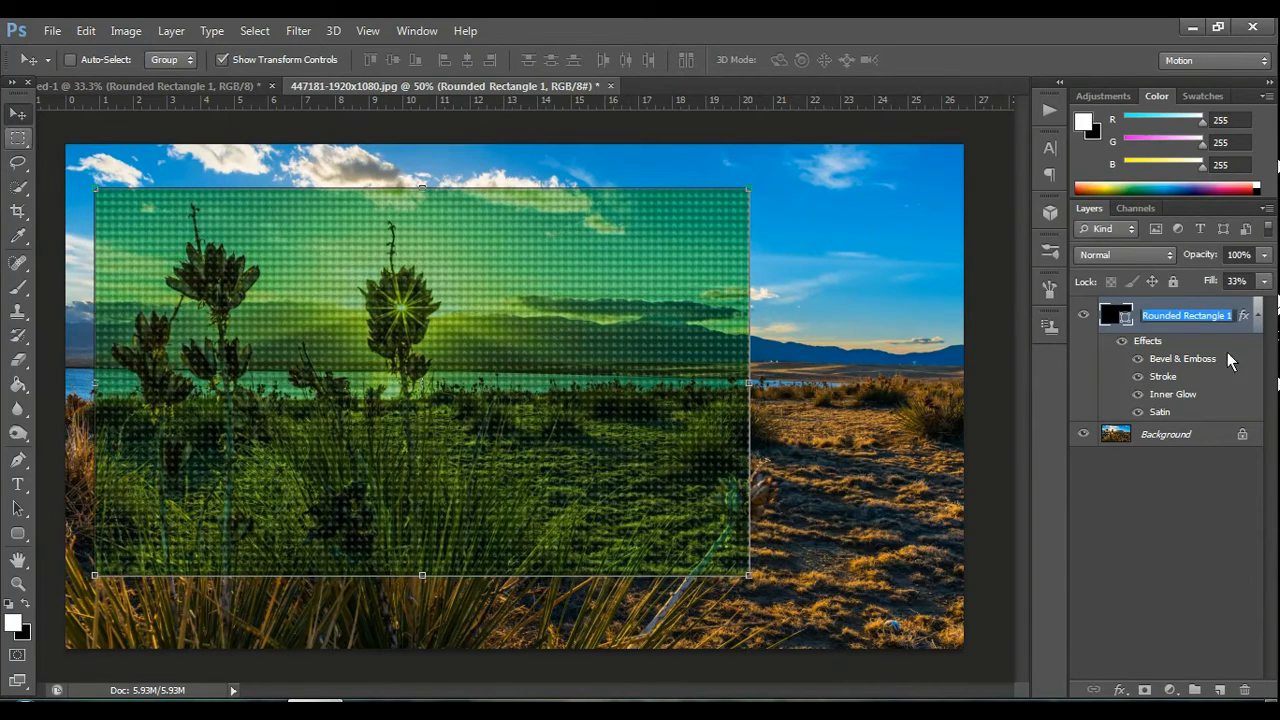
Step: Open the rounded rectangle's satin colour for editing, with the layer style dialog moved aside to uncover more of the panel
{"action": "double_click", "coordinate": [1250, 333]}
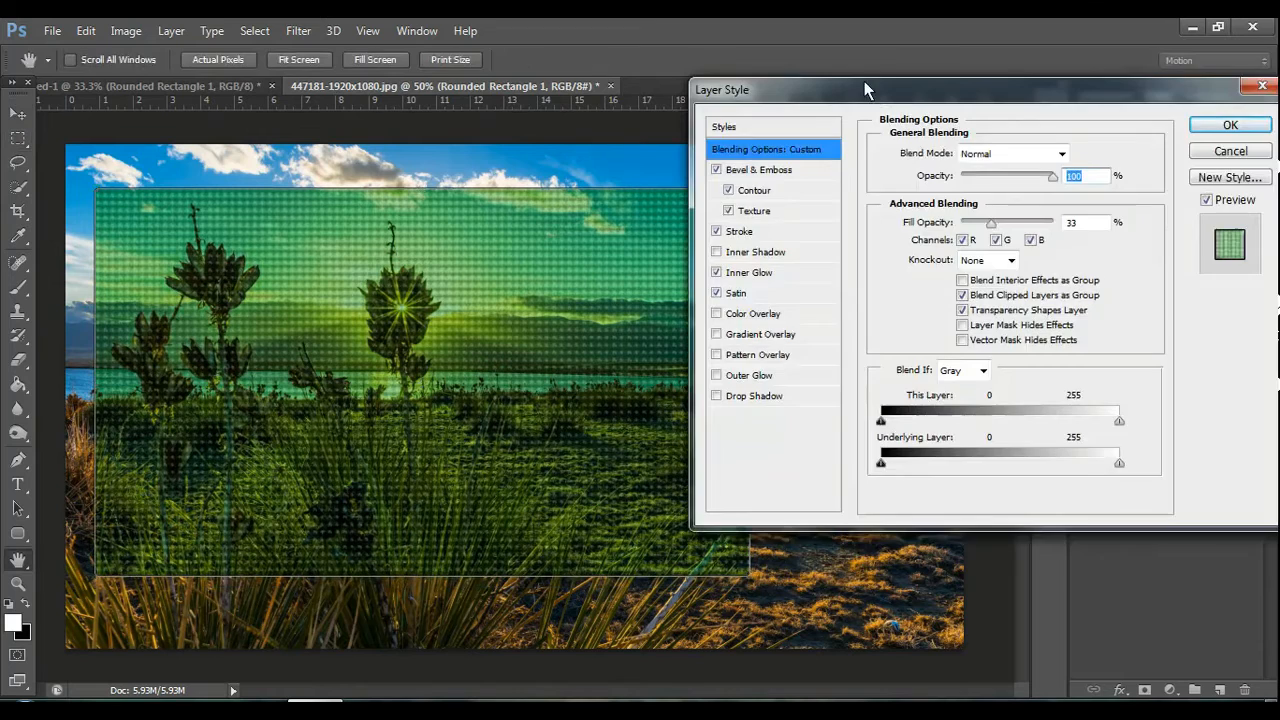
{"action": "left_click_drag", "start_coordinate": [869, 86], "coordinate": [913, 88]}
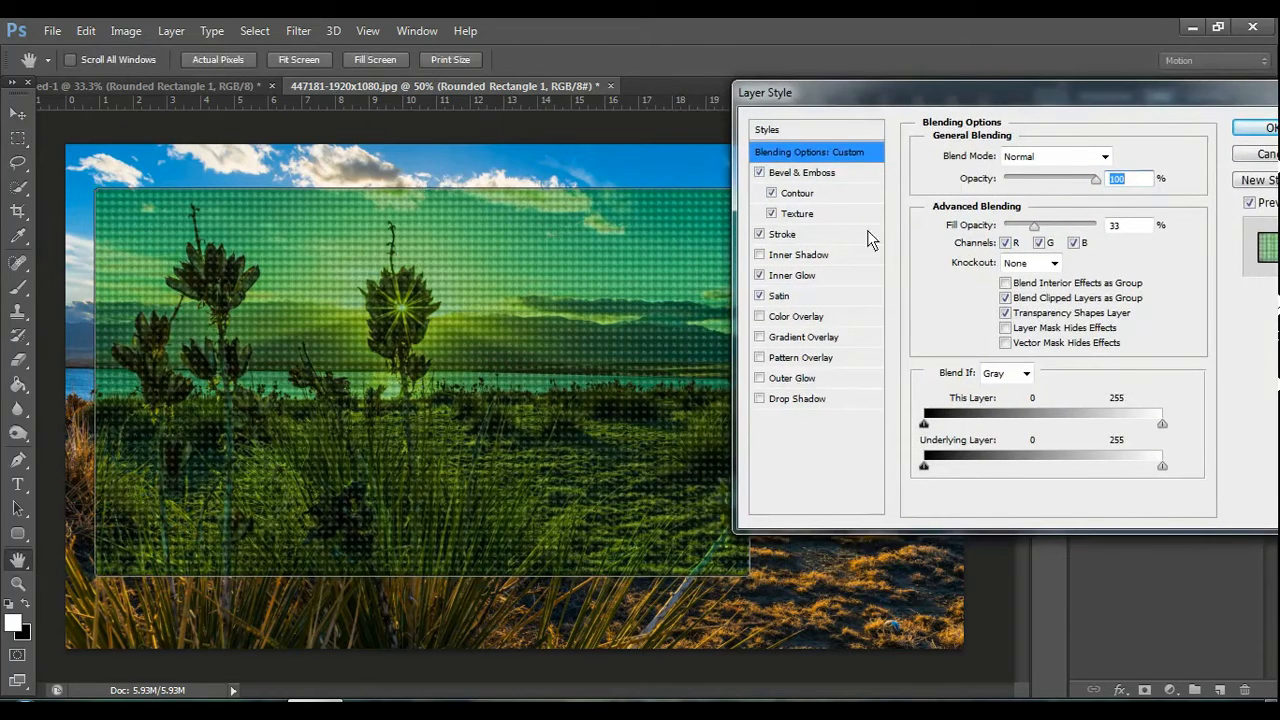
{"action": "left_click", "coordinate": [786, 295]}
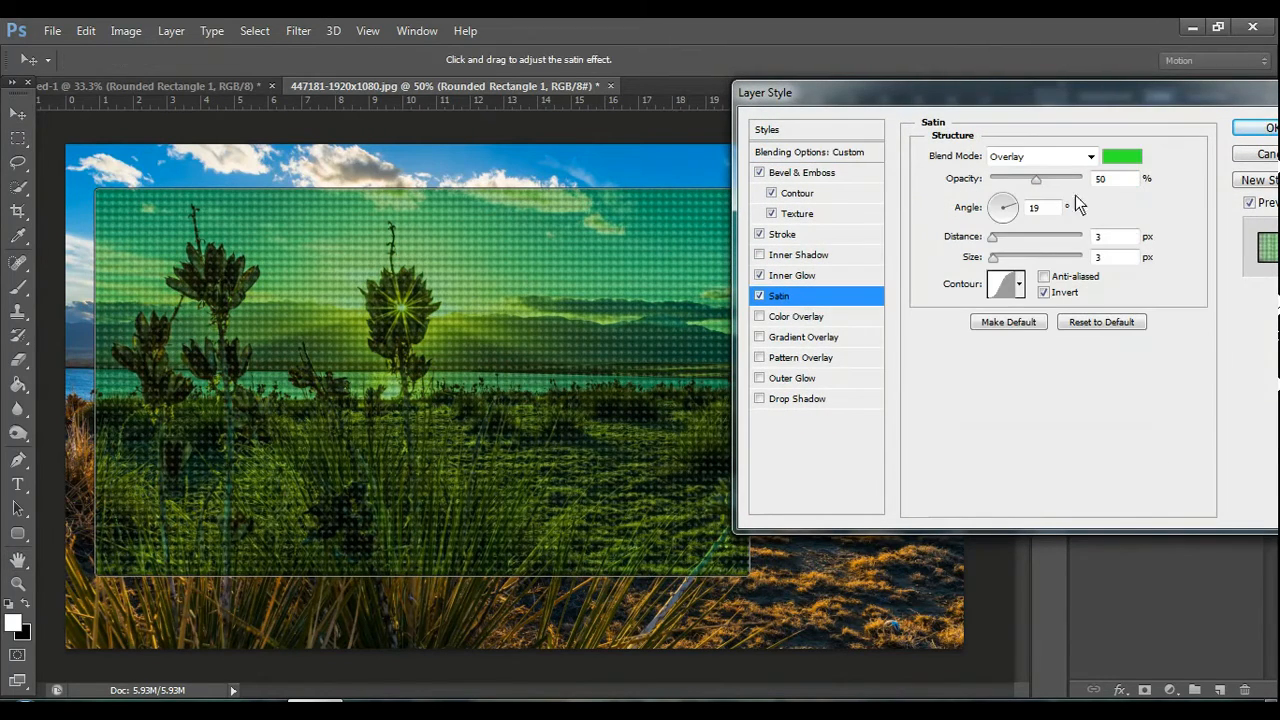
{"action": "left_click", "coordinate": [1125, 158]}
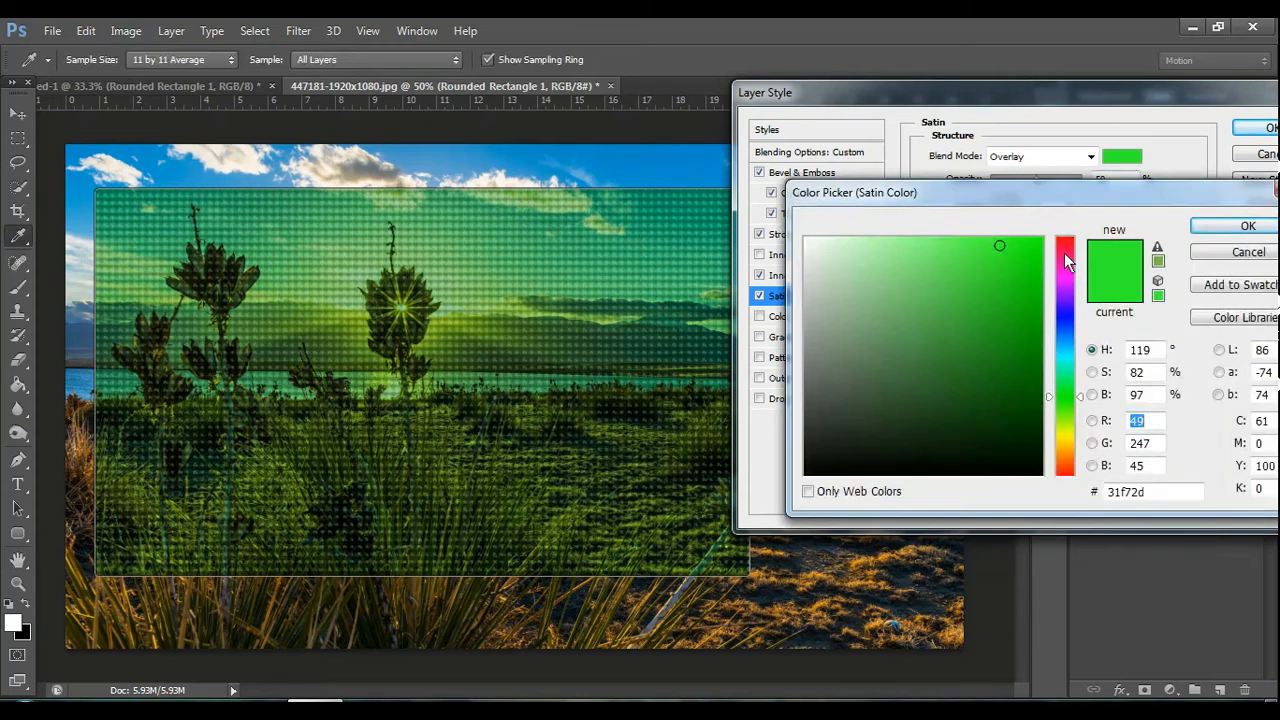
Step: Try pink #f72d79, pale grey #c3bbbe and dark red #550b27 as the satin colour
{"action": "left_click", "coordinate": [1066, 252]}
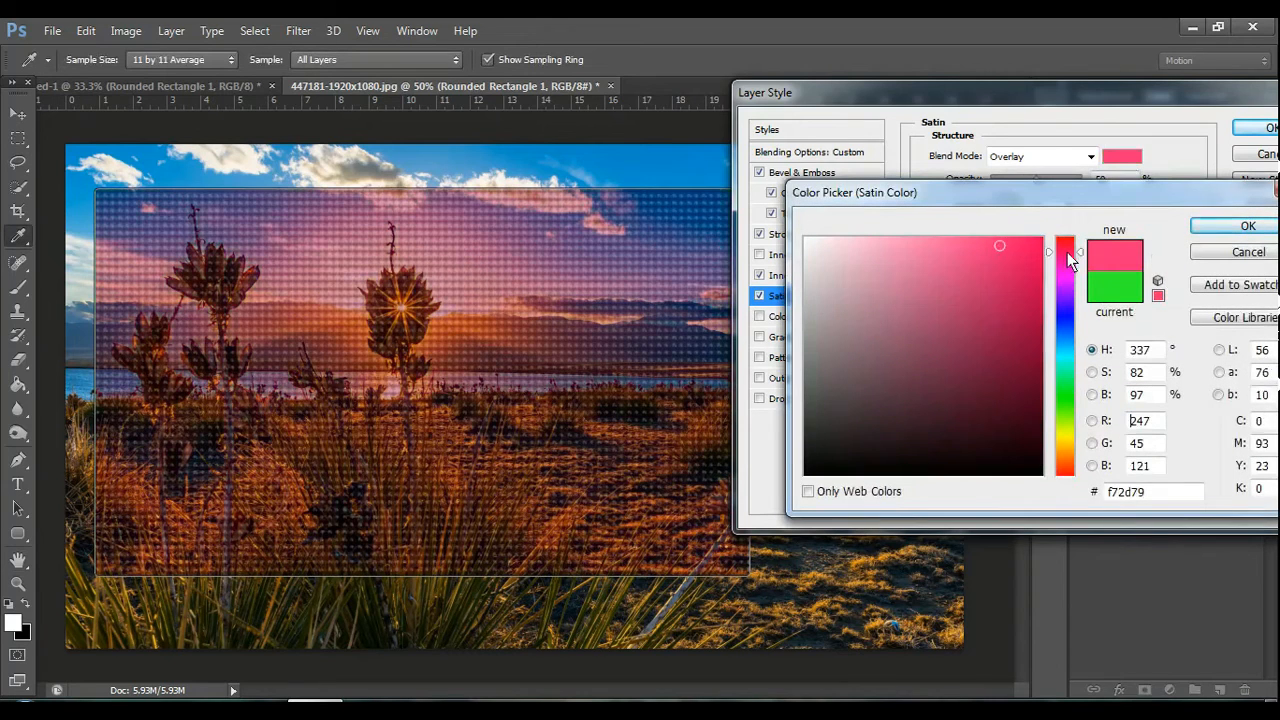
{"action": "left_click", "coordinate": [1027, 301]}
{"action": "left_click", "coordinate": [814, 293]}
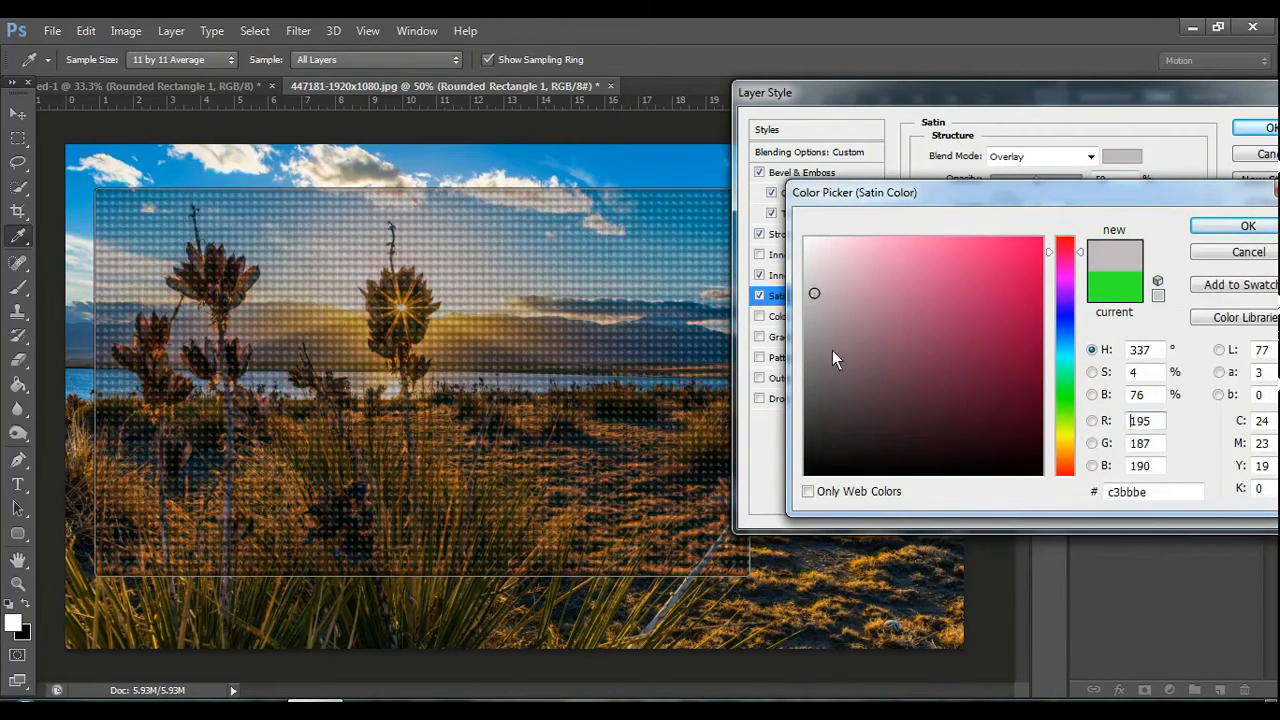
{"action": "left_click", "coordinate": [943, 300]}
{"action": "left_click", "coordinate": [1003, 260]}
{"action": "left_click", "coordinate": [1012, 396]}
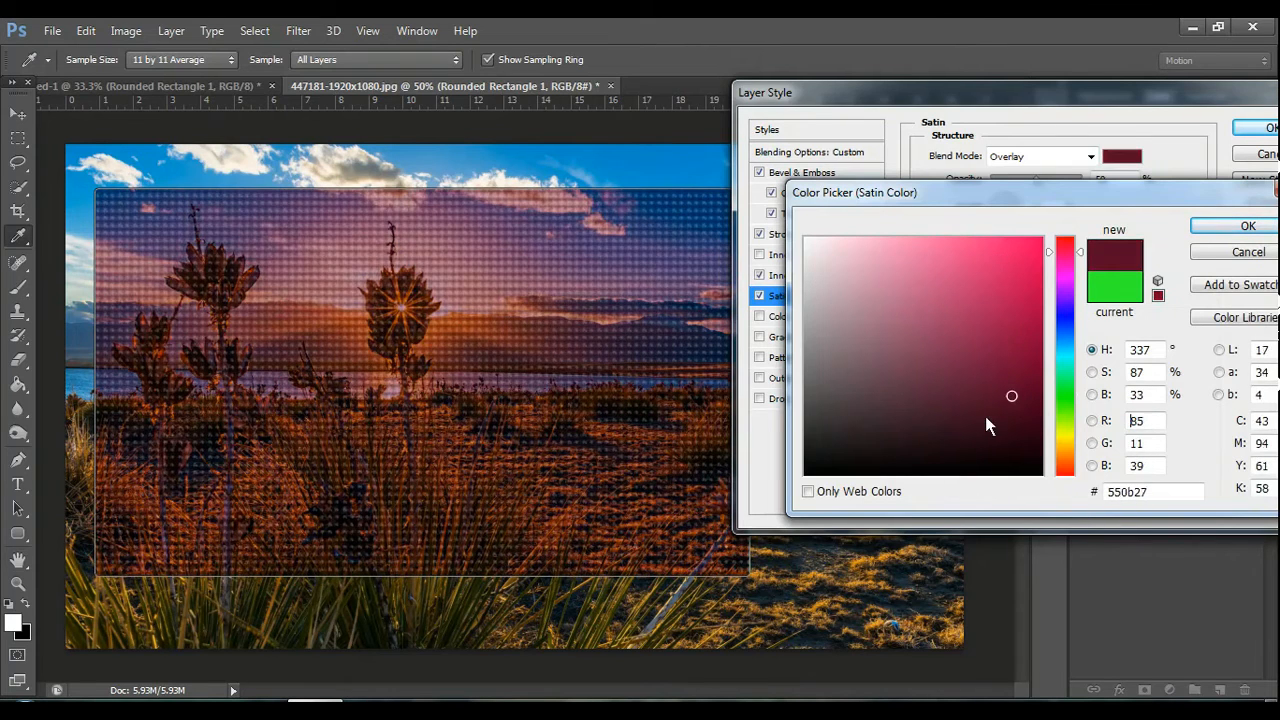
Step: Try several green shades as the satin colour, from dark #406b2f and near-white #ebf5e7 to bright #54e61a
{"action": "left_click", "coordinate": [1065, 407]}
{"action": "left_click", "coordinate": [937, 375]}
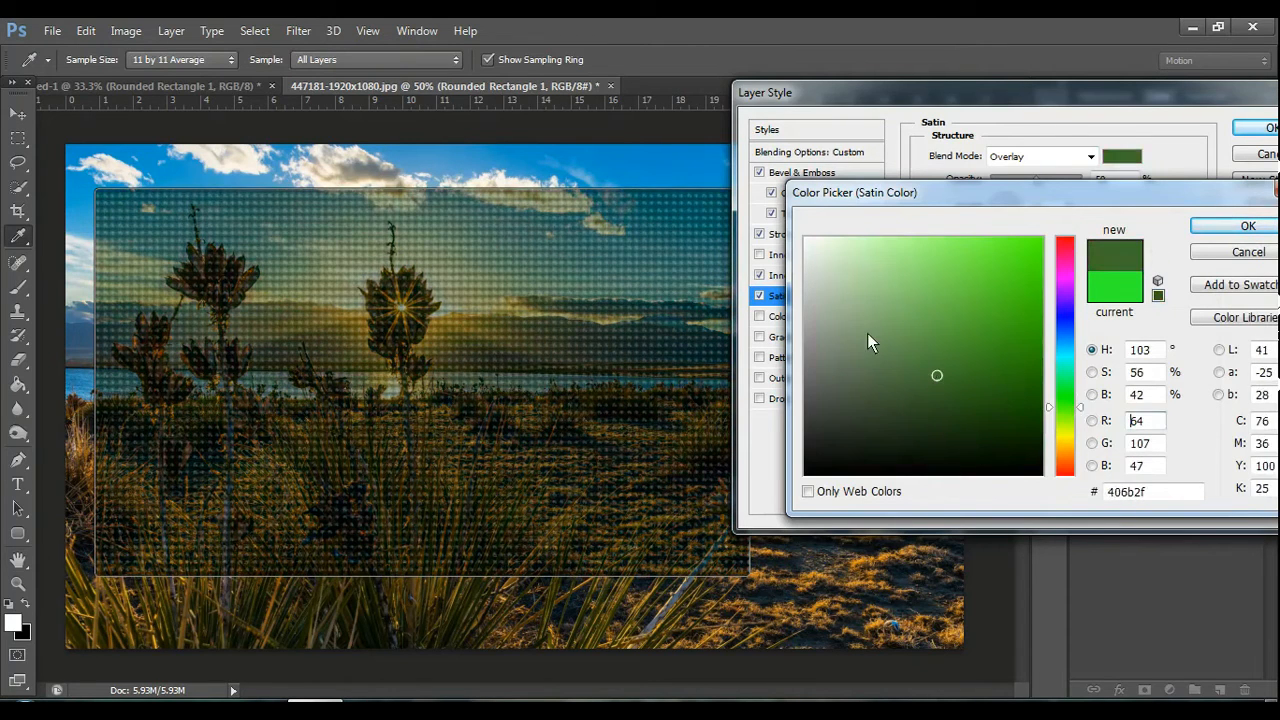
{"action": "left_click", "coordinate": [823, 269]}
{"action": "left_click", "coordinate": [818, 247]}
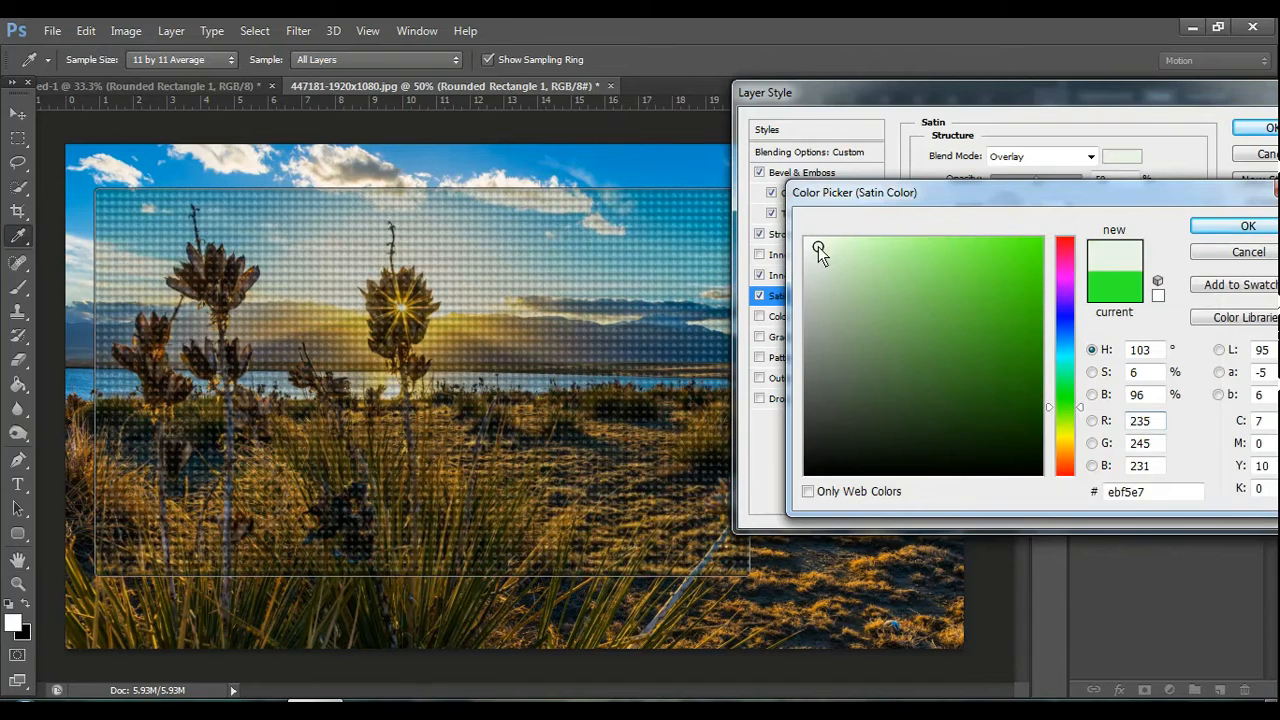
{"action": "left_click", "coordinate": [843, 243]}
{"action": "left_click", "coordinate": [907, 419]}
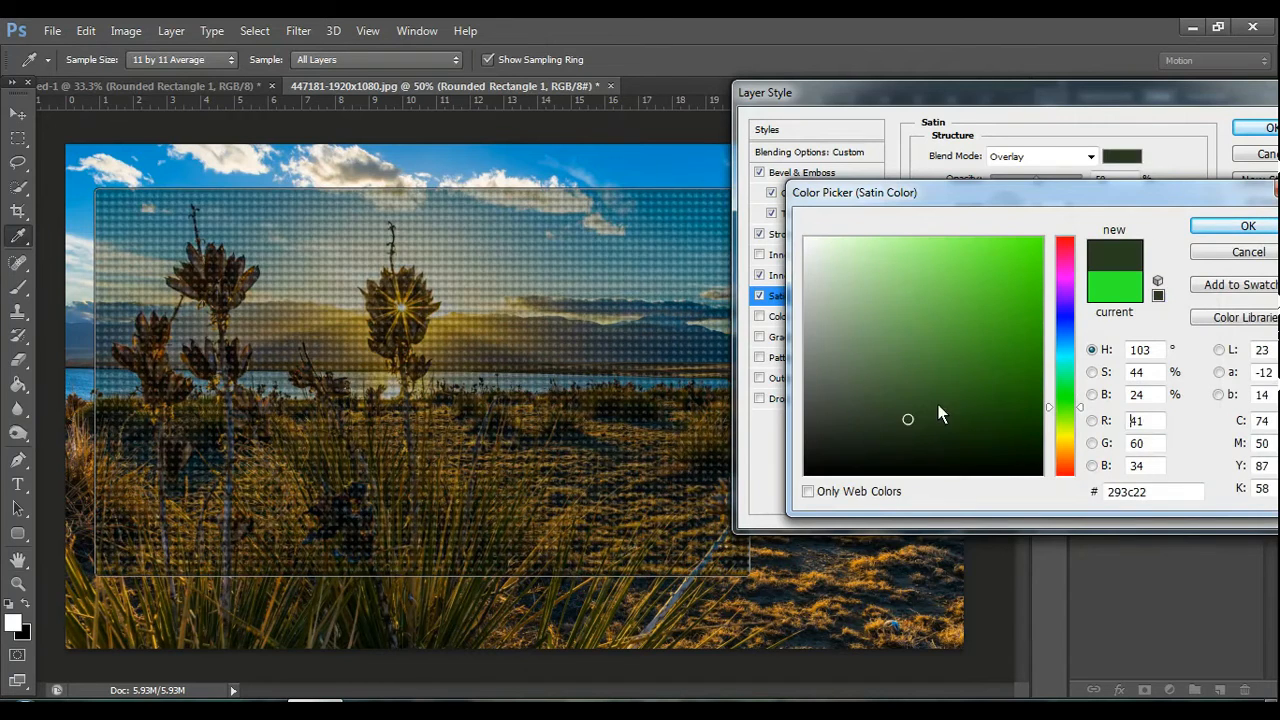
{"action": "left_click_drag", "start_coordinate": [938, 404], "coordinate": [952, 282]}
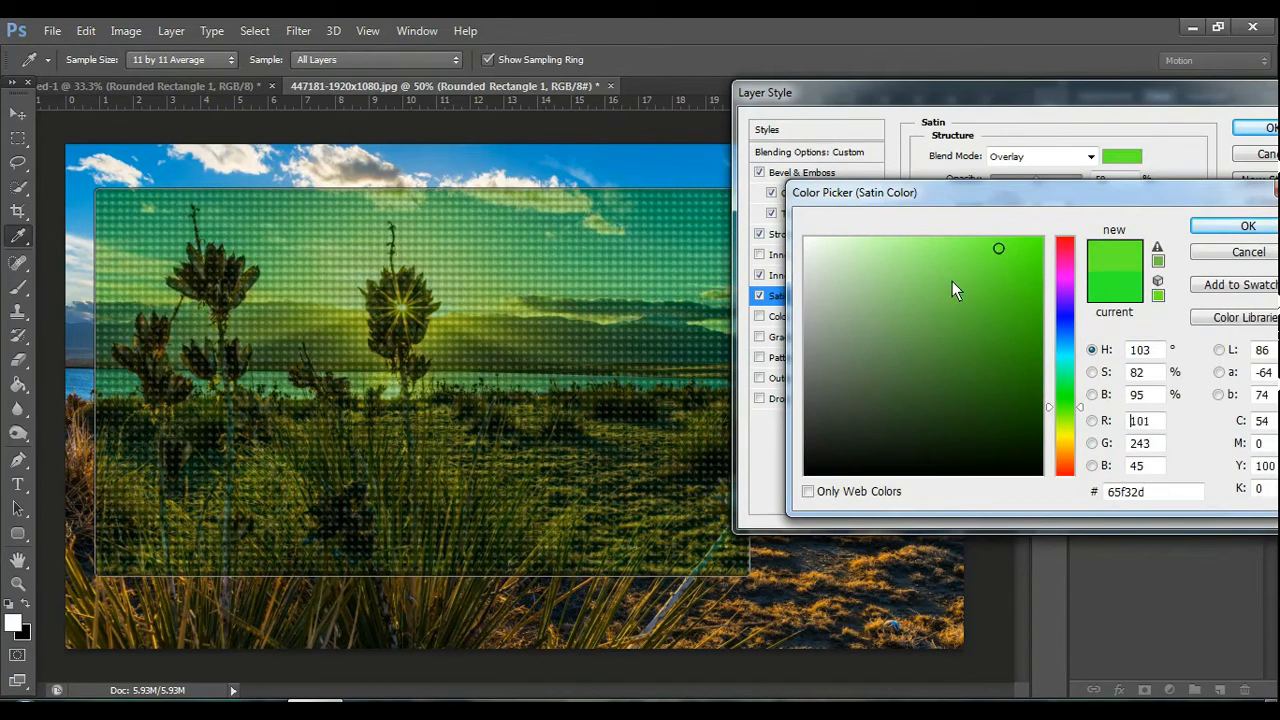
{"action": "left_click", "coordinate": [952, 281]}
{"action": "left_click", "coordinate": [1023, 299]}
{"action": "left_click", "coordinate": [1016, 260]}
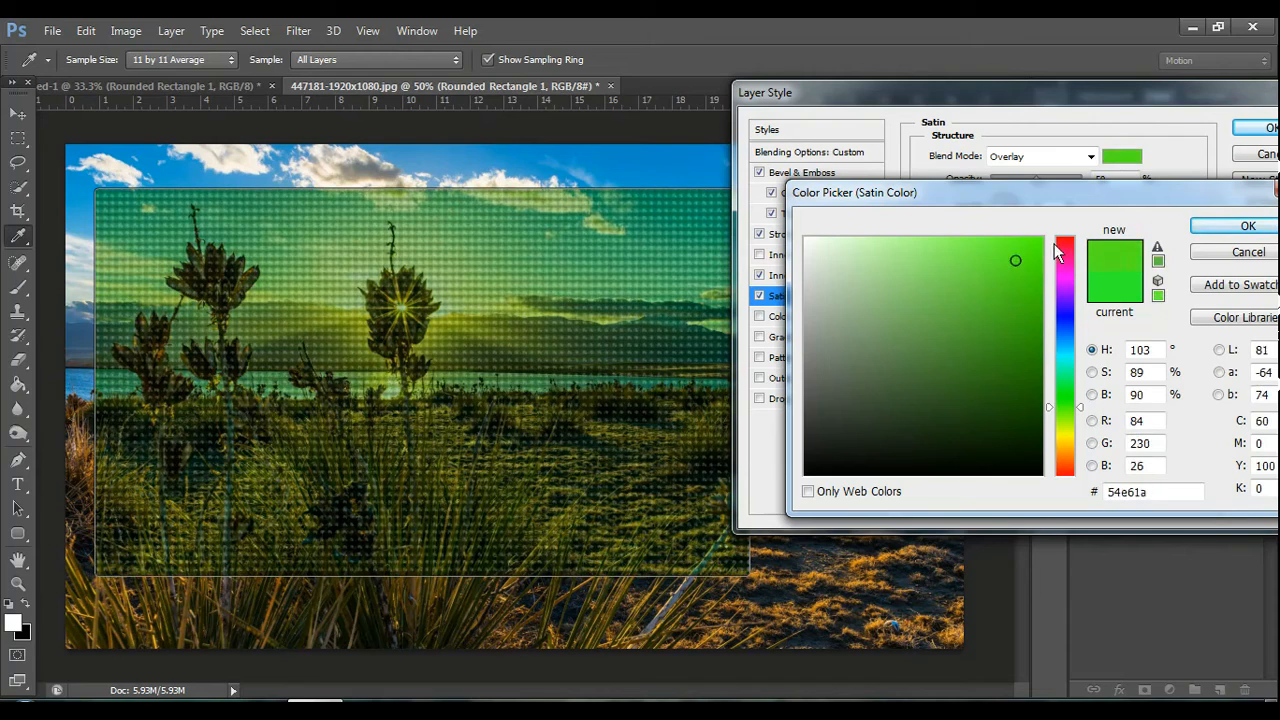
Step: Try red #e61a3c, brown #4f400c and turquoise #46ecbf as the satin colour
{"action": "left_click", "coordinate": [1058, 246]}
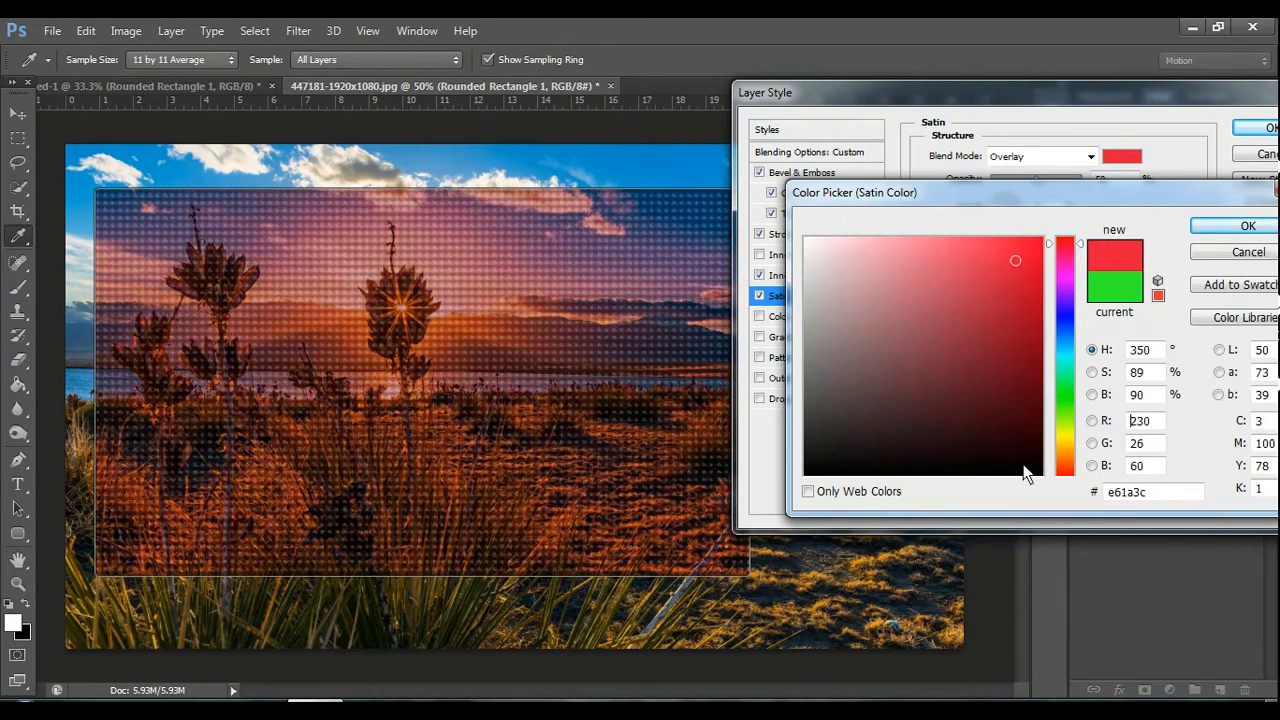
{"action": "left_click", "coordinate": [1064, 445]}
{"action": "left_click", "coordinate": [1005, 401]}
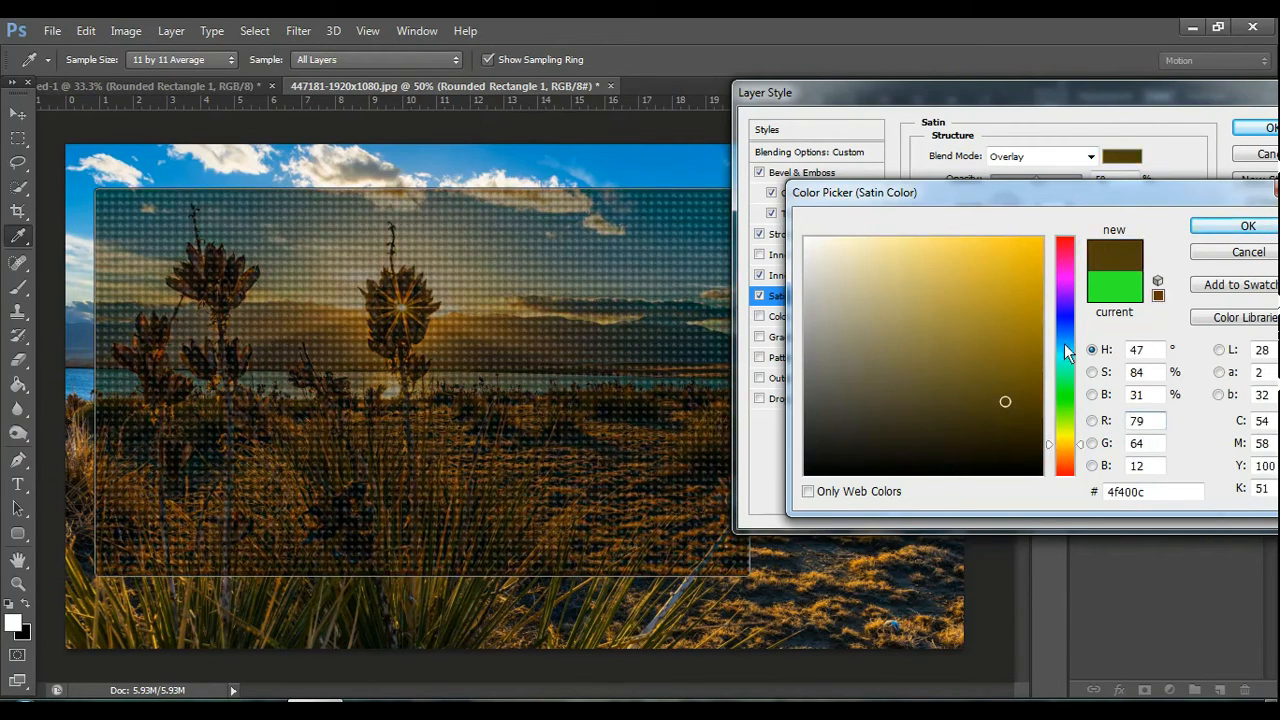
{"action": "left_click", "coordinate": [1064, 343]}
{"action": "left_click", "coordinate": [1066, 367]}
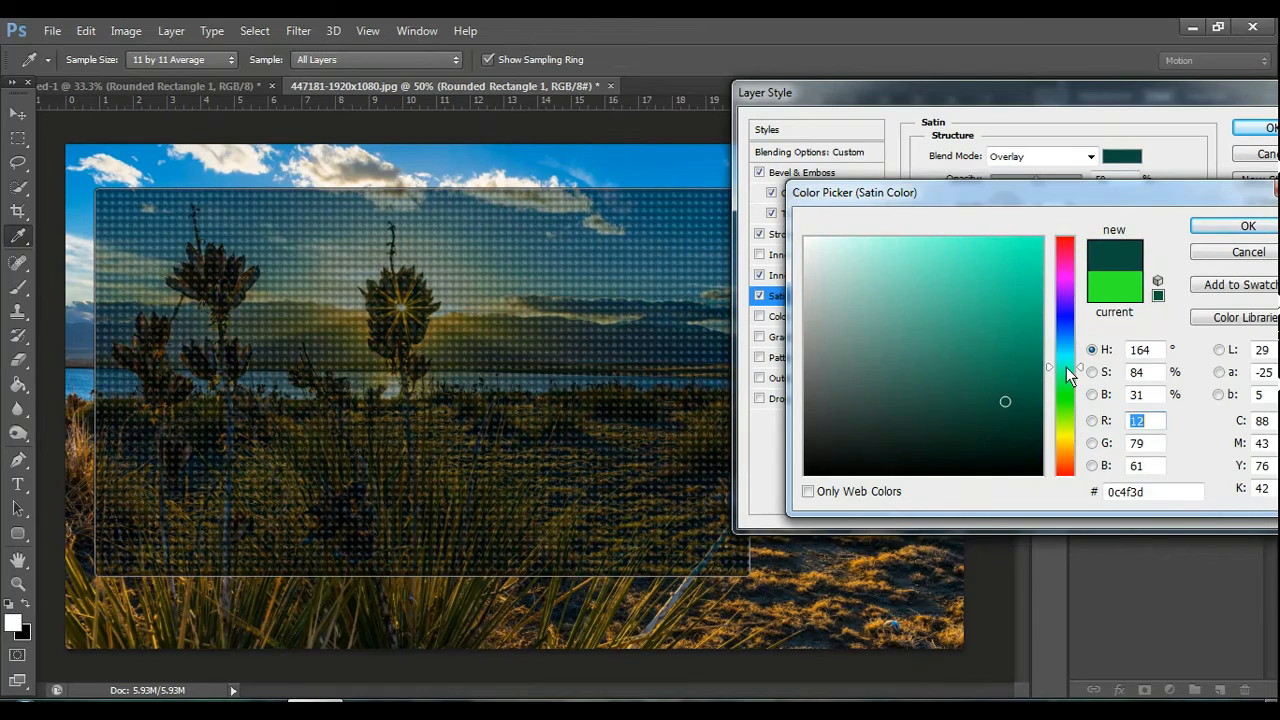
{"action": "left_click", "coordinate": [1017, 249]}
{"action": "left_click", "coordinate": [971, 255]}
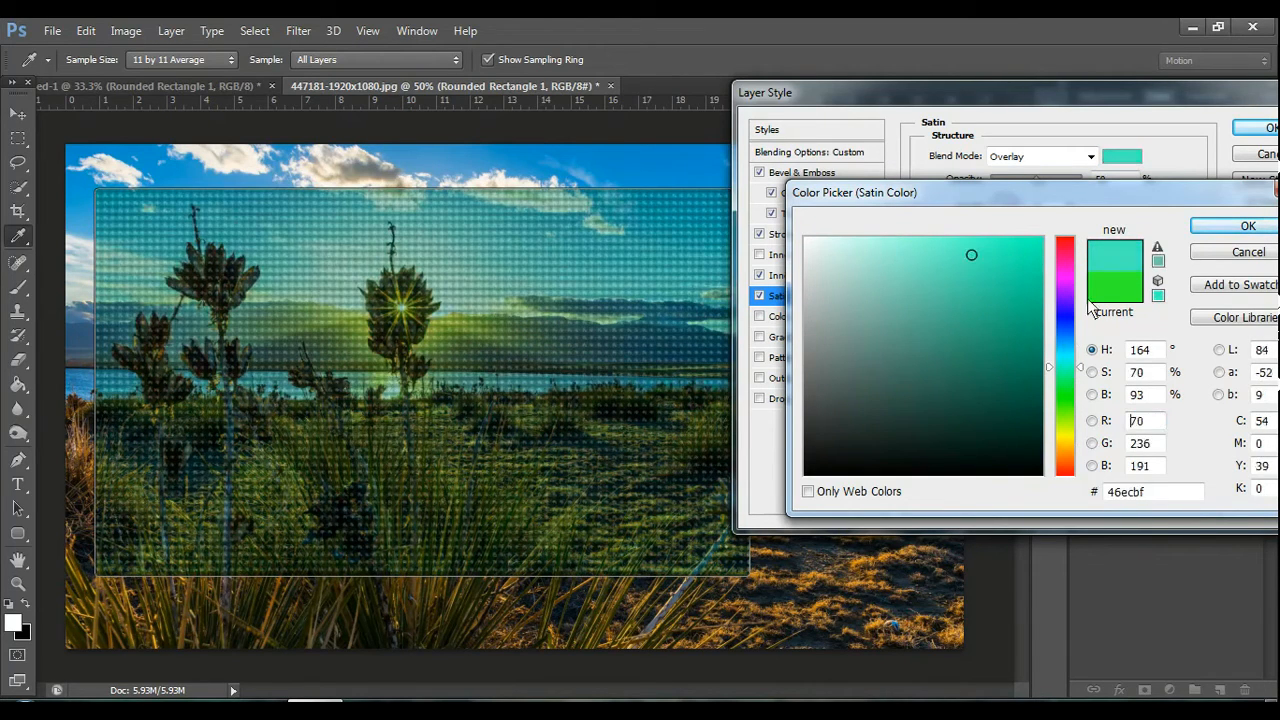
Step: Set the satin colour to yellowish green #67f428 and accept it
{"action": "left_click", "coordinate": [1064, 408]}
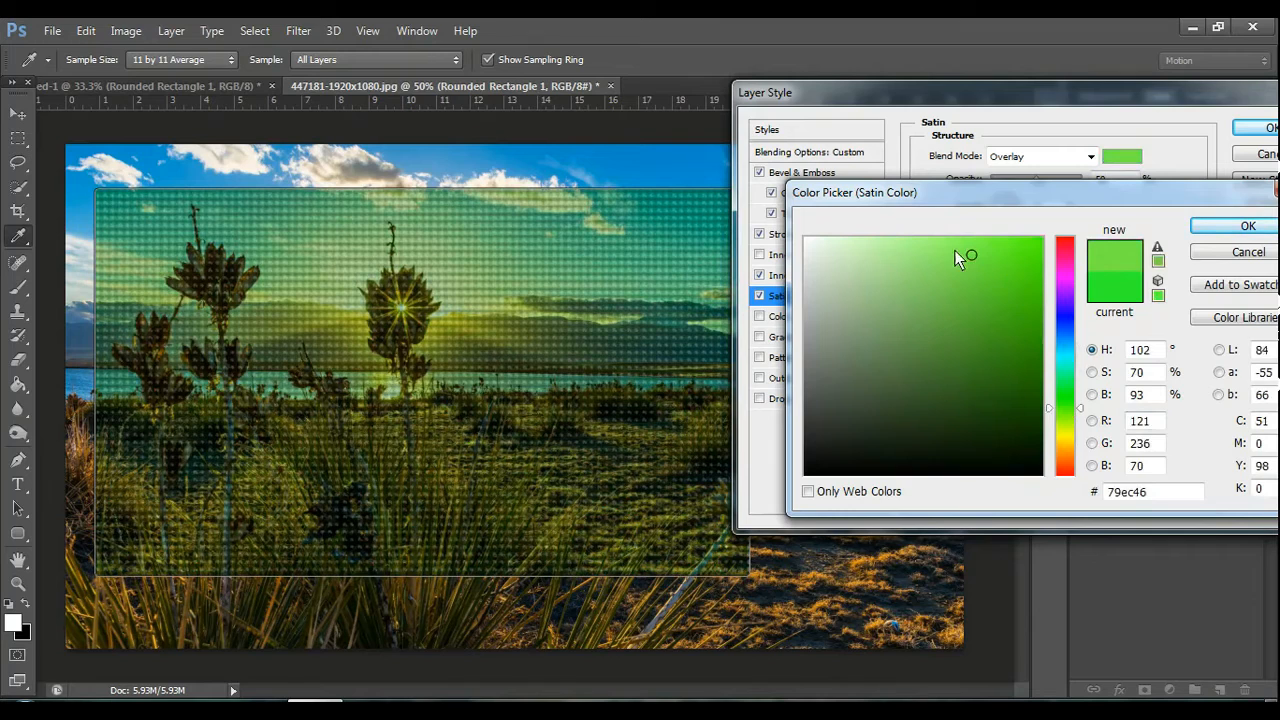
{"action": "left_click", "coordinate": [955, 249]}
{"action": "left_click", "coordinate": [989, 245]}
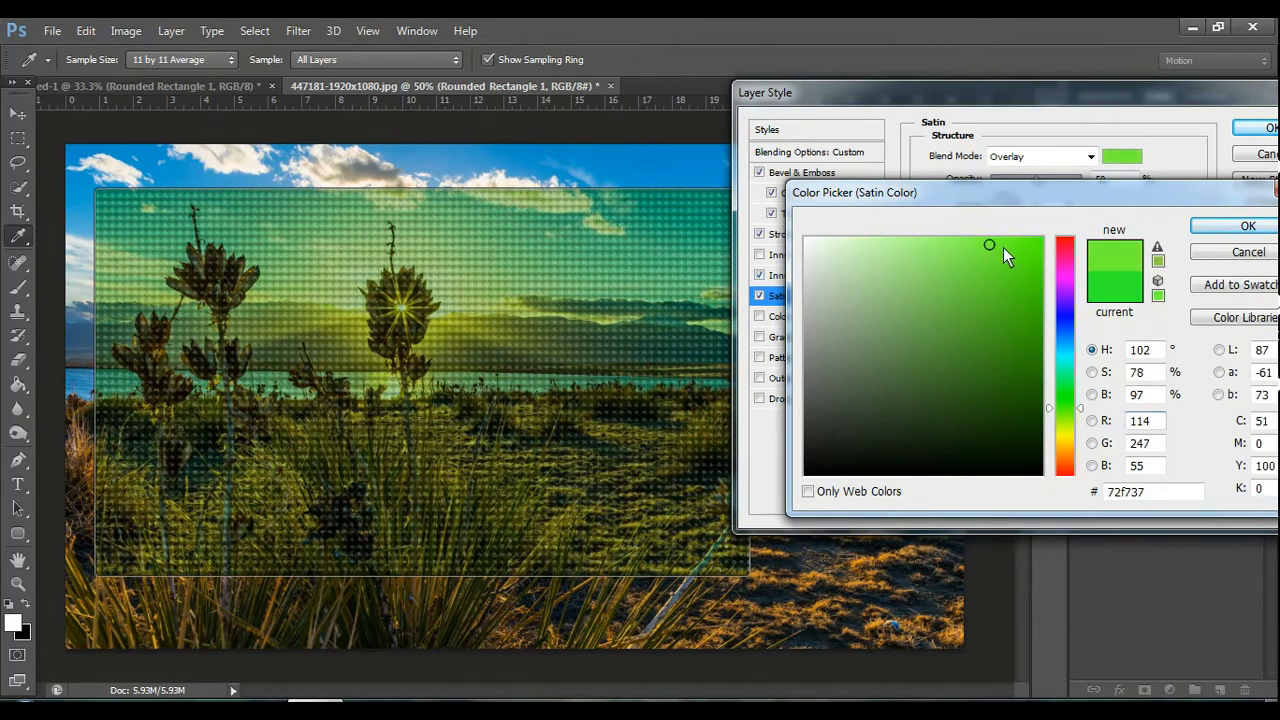
{"action": "left_click", "coordinate": [1003, 247]}
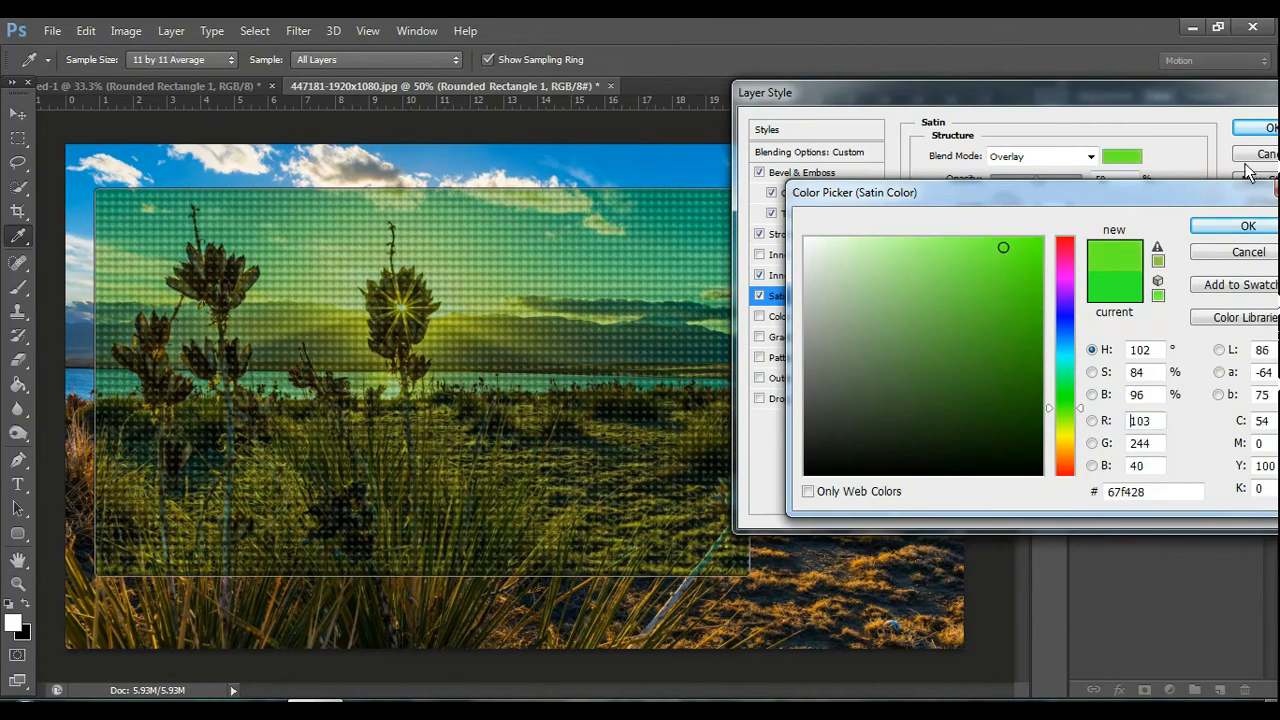
{"action": "left_click", "coordinate": [1248, 228]}
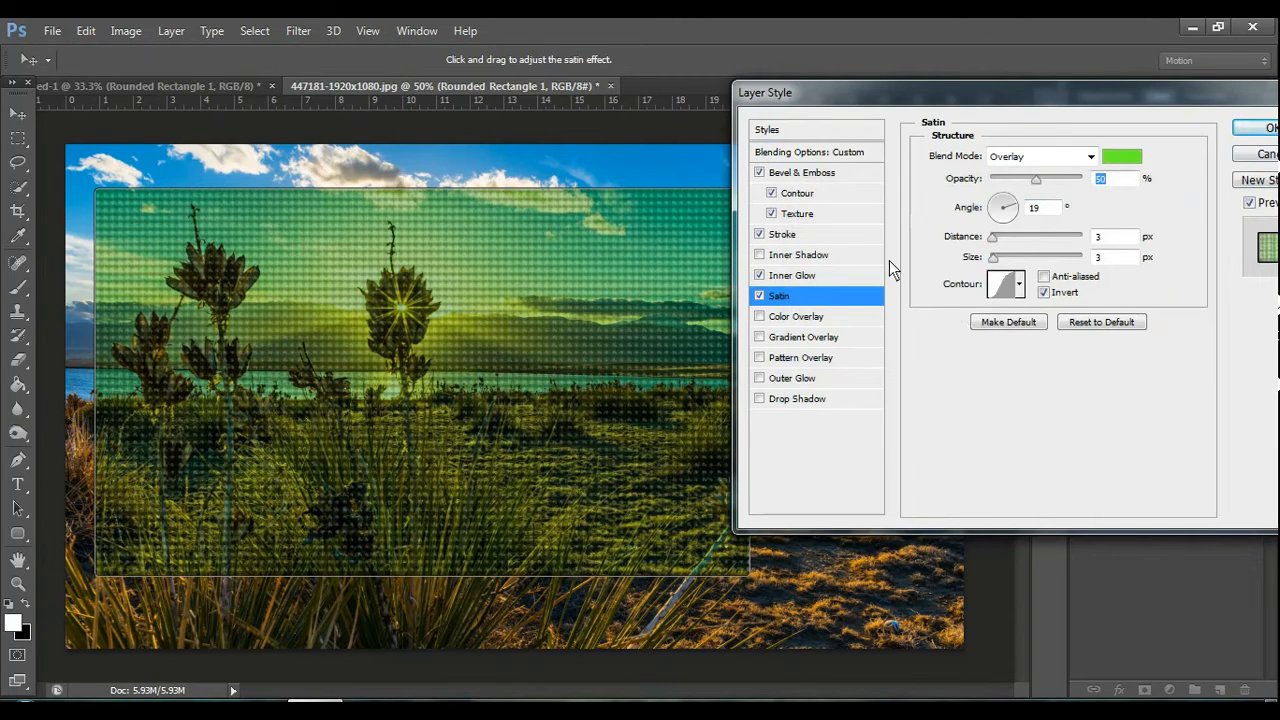
Step: Accept the satin settings and move the glass panel horizontally toward the middle of the landscape photo
{"action": "left_click_drag", "start_coordinate": [928, 94], "coordinate": [969, 110]}
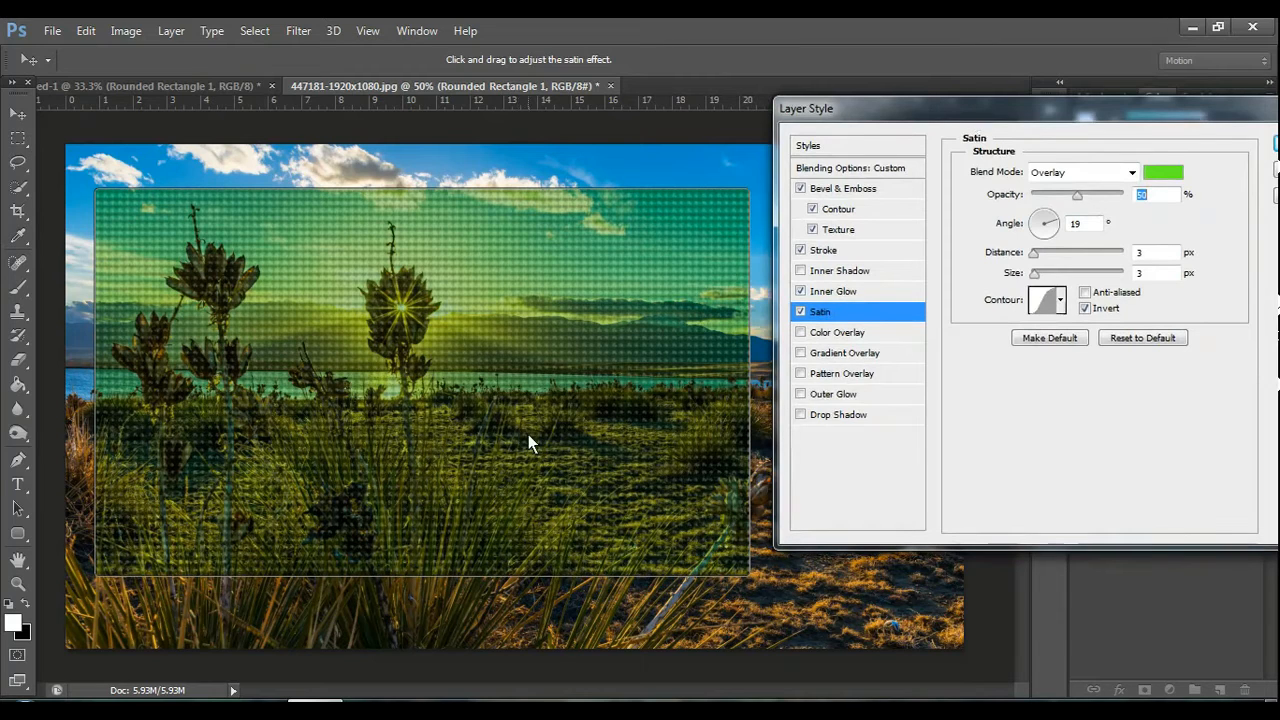
{"action": "left_click_drag", "start_coordinate": [1114, 112], "coordinate": [1018, 129]}
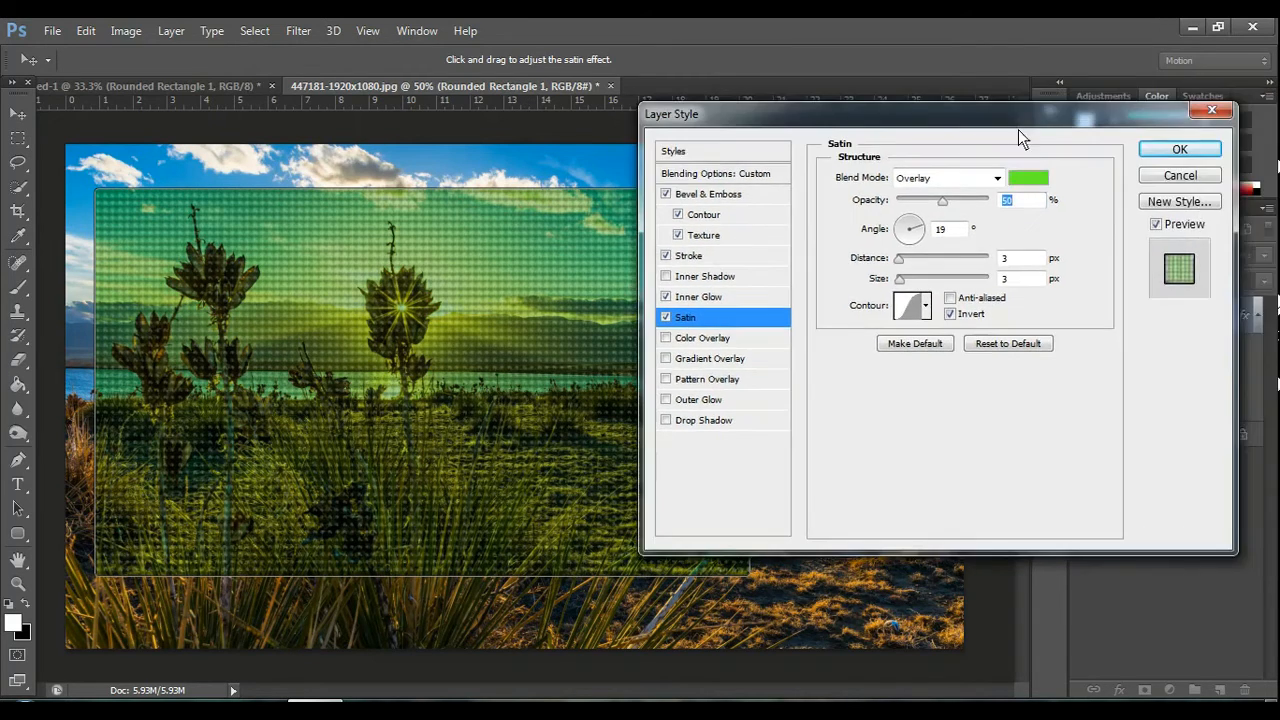
{"action": "left_click", "coordinate": [1182, 150]}
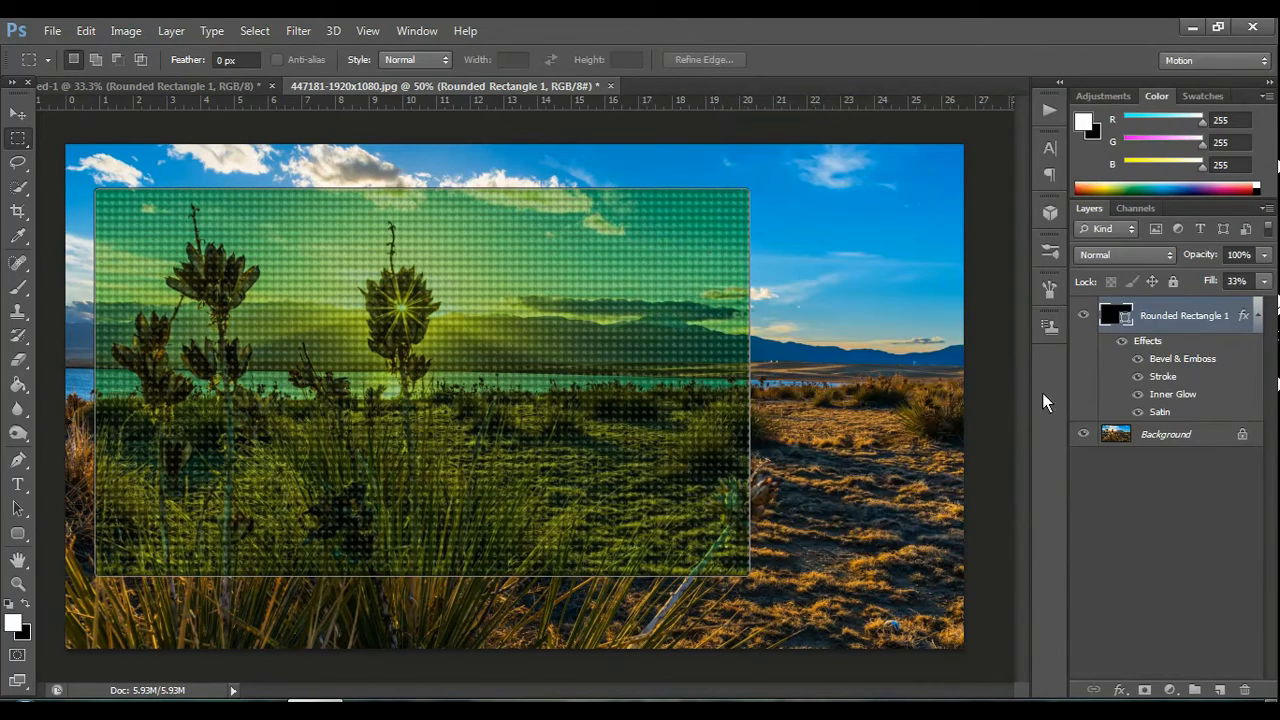
{"action": "key", "text": "v"}
{"action": "left_click_drag", "start_coordinate": [375, 318], "coordinate": [476, 316]}
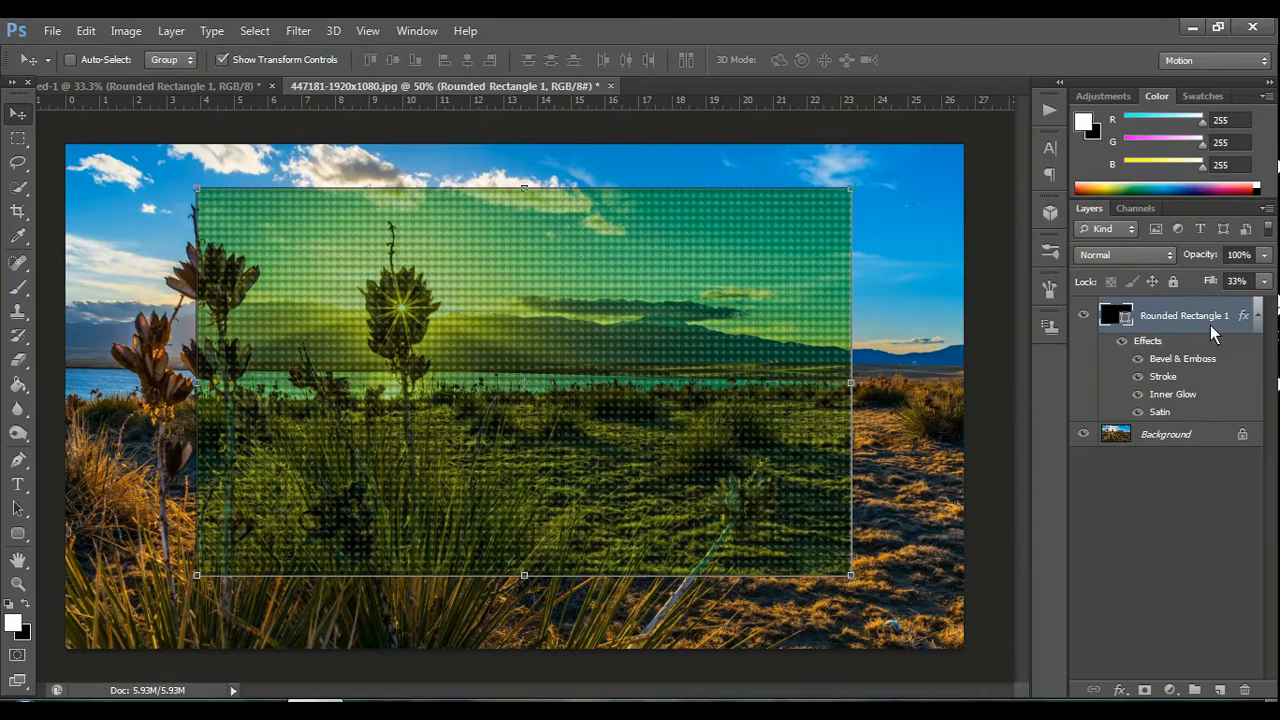
Step: Duplicate the rounded rectangle layer and delete the copy
{"action": "key", "text": "ctrl+j"}
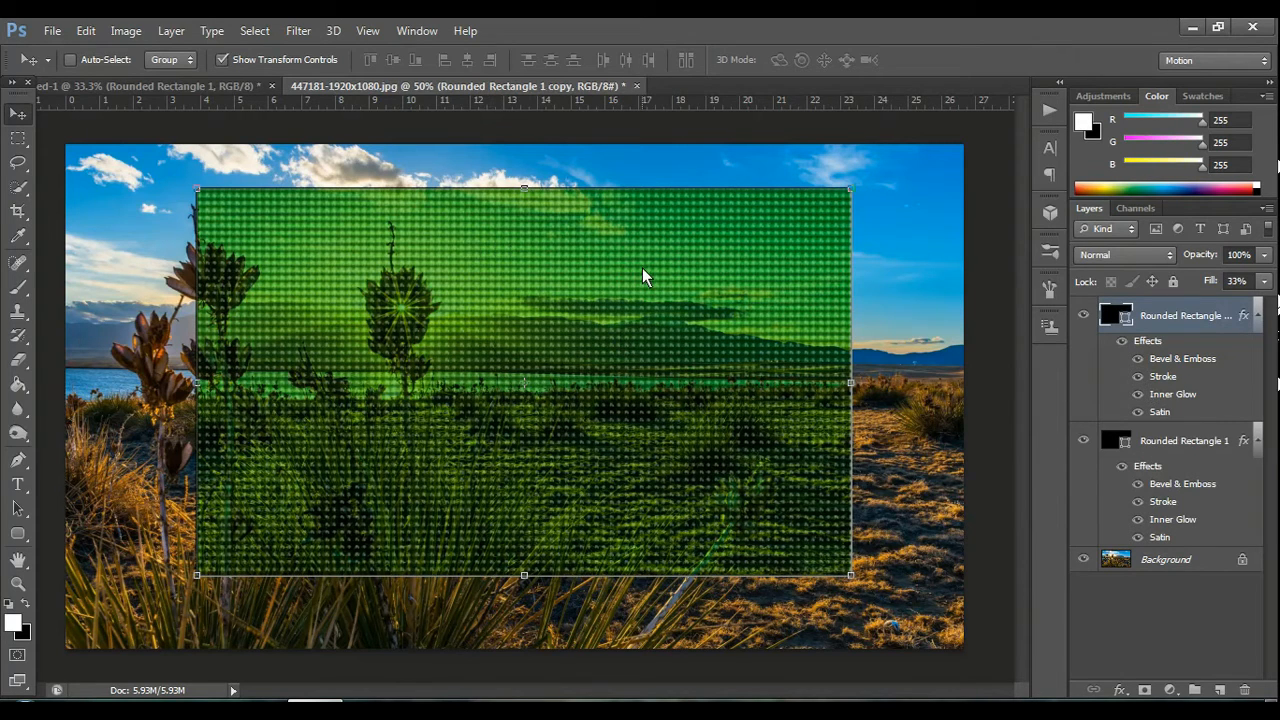
{"action": "key", "text": "Delete"}
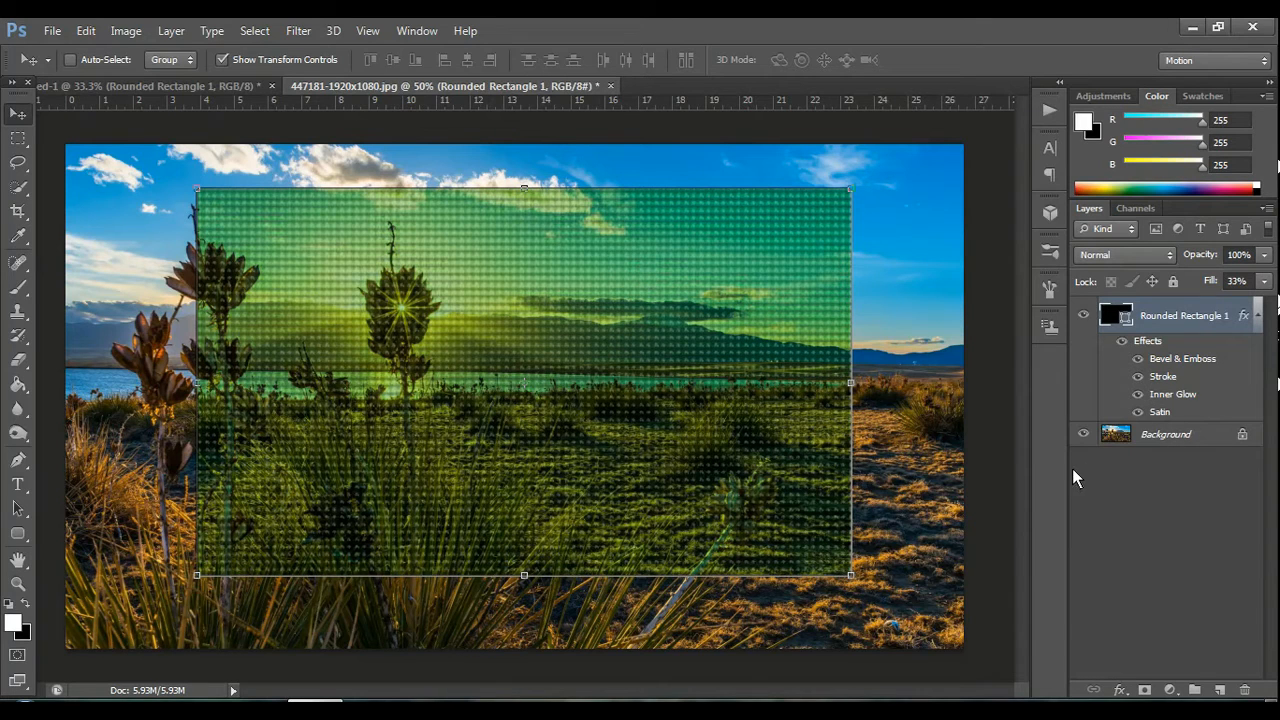
Step: Reopen the rectangle's layer style, check the panel without satin, re-enable the effect and set the satin opacity to 66%
{"action": "double_click", "coordinate": [1238, 327]}
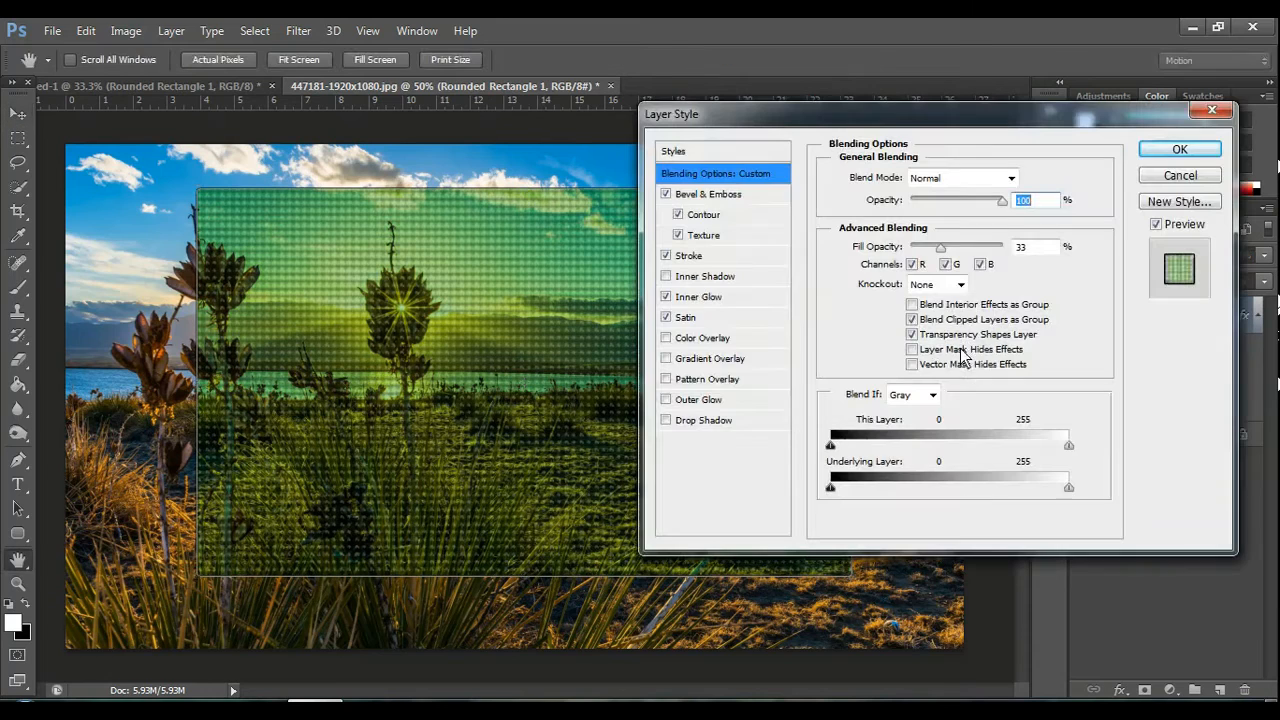
{"action": "left_click", "coordinate": [666, 317]}
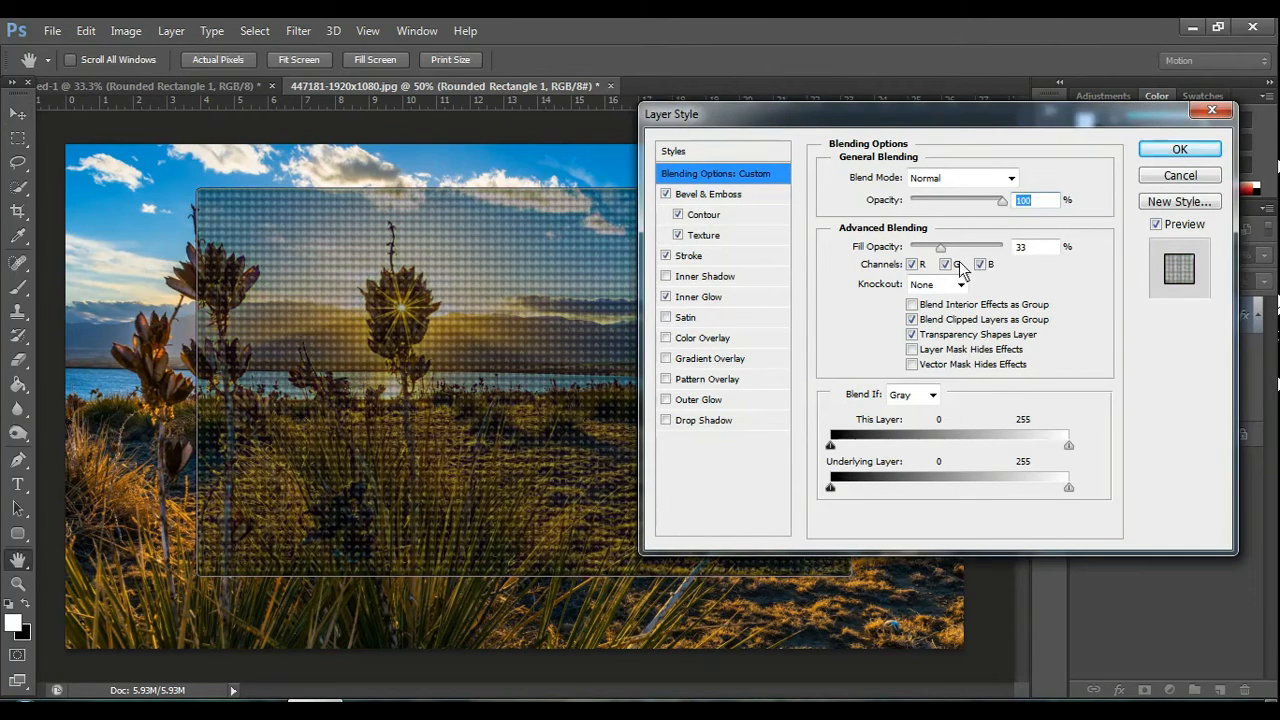
{"action": "left_click", "coordinate": [686, 319]}
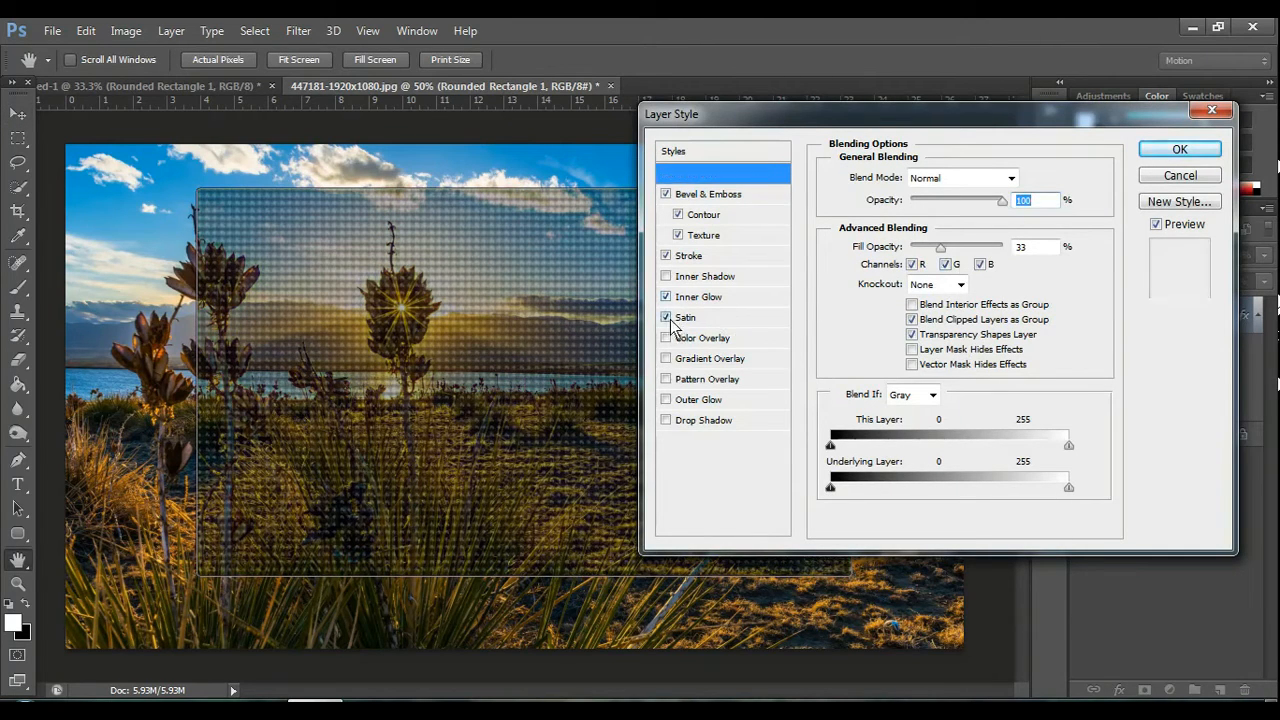
{"action": "left_click", "coordinate": [688, 320]}
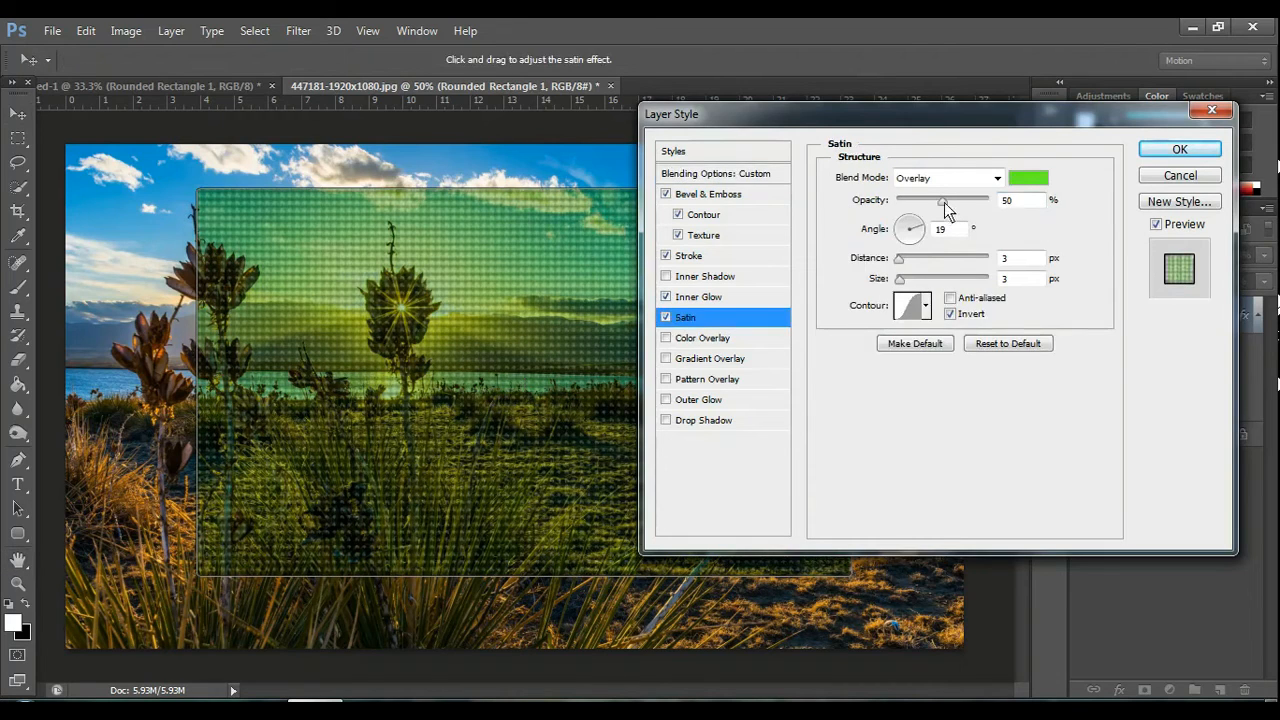
{"action": "left_click_drag", "start_coordinate": [944, 202], "coordinate": [972, 200]}
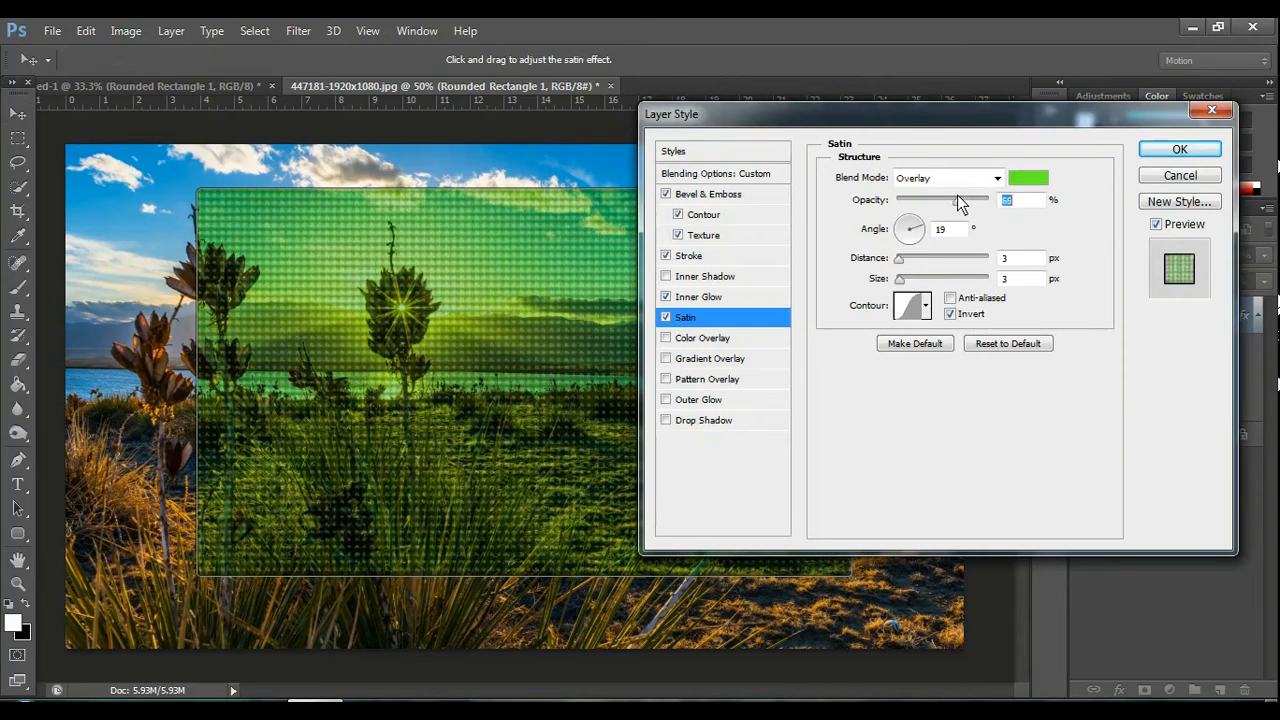
Step: Change the bevel texture to the bubble pattern at 3% scale and accept the layer style
{"action": "left_click", "coordinate": [692, 258]}
{"action": "left_click", "coordinate": [710, 236]}
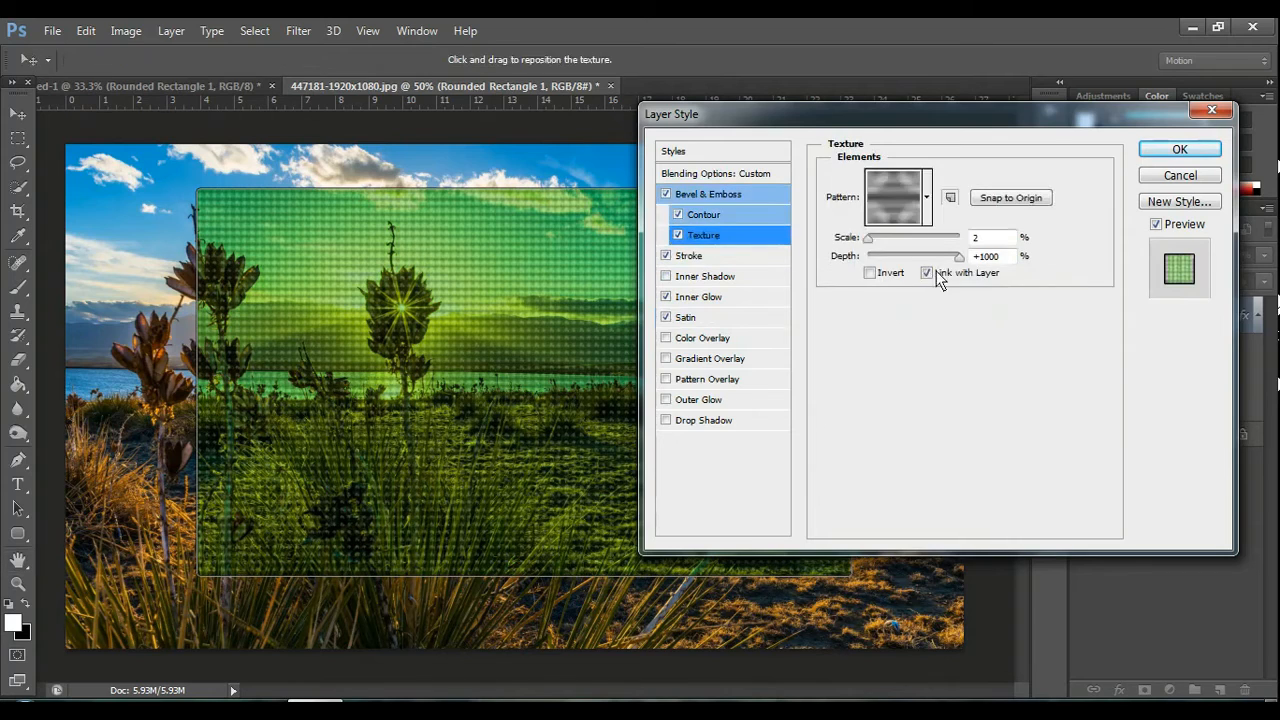
{"action": "left_click", "coordinate": [928, 193]}
{"action": "left_click", "coordinate": [806, 253]}
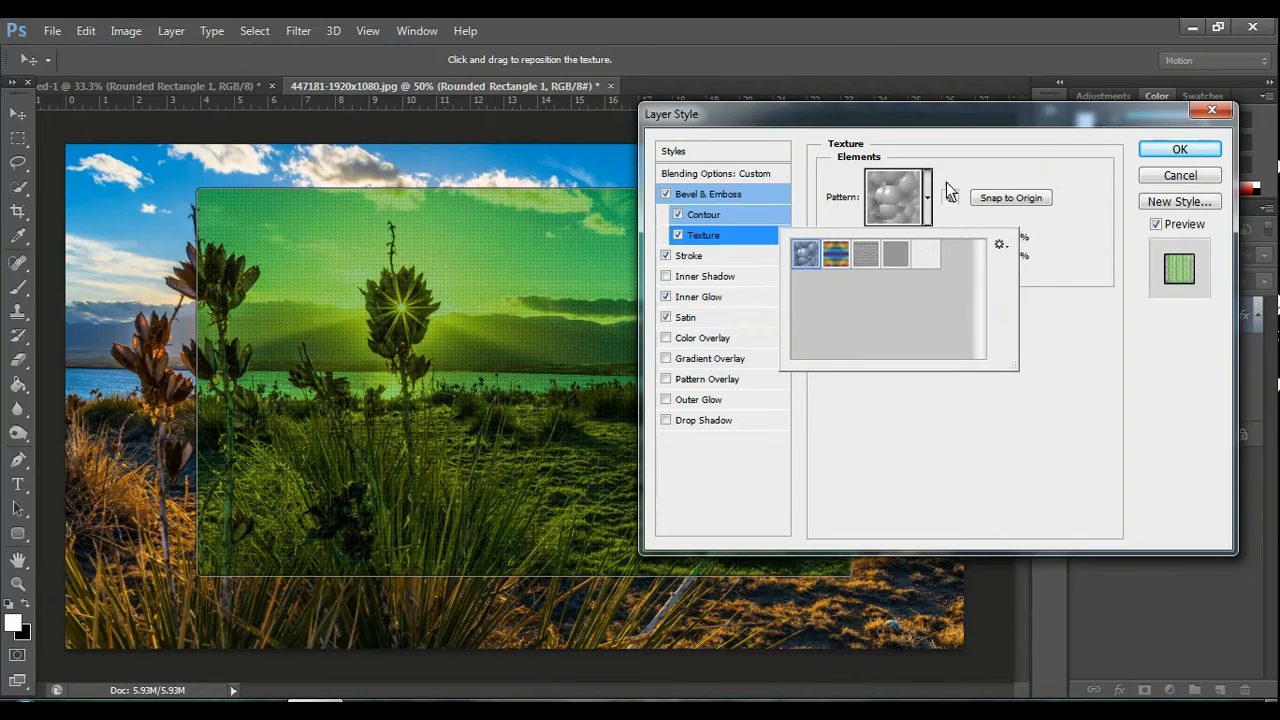
{"action": "left_click", "coordinate": [1053, 383]}
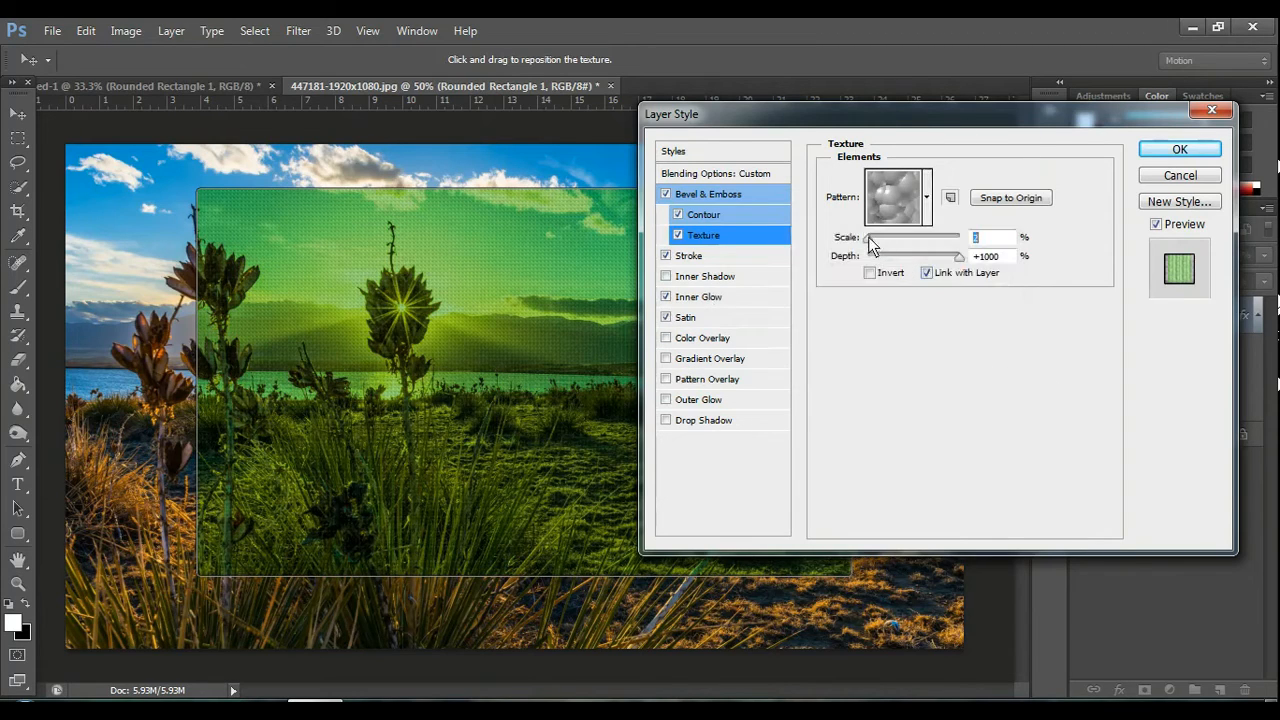
{"action": "mouse_move", "coordinate": [868, 237]}
{"action": "left_mouse_down"}
{"action": "mouse_move", "coordinate": [880, 236]}
{"action": "mouse_move", "coordinate": [869, 241]}
{"action": "left_mouse_up"}
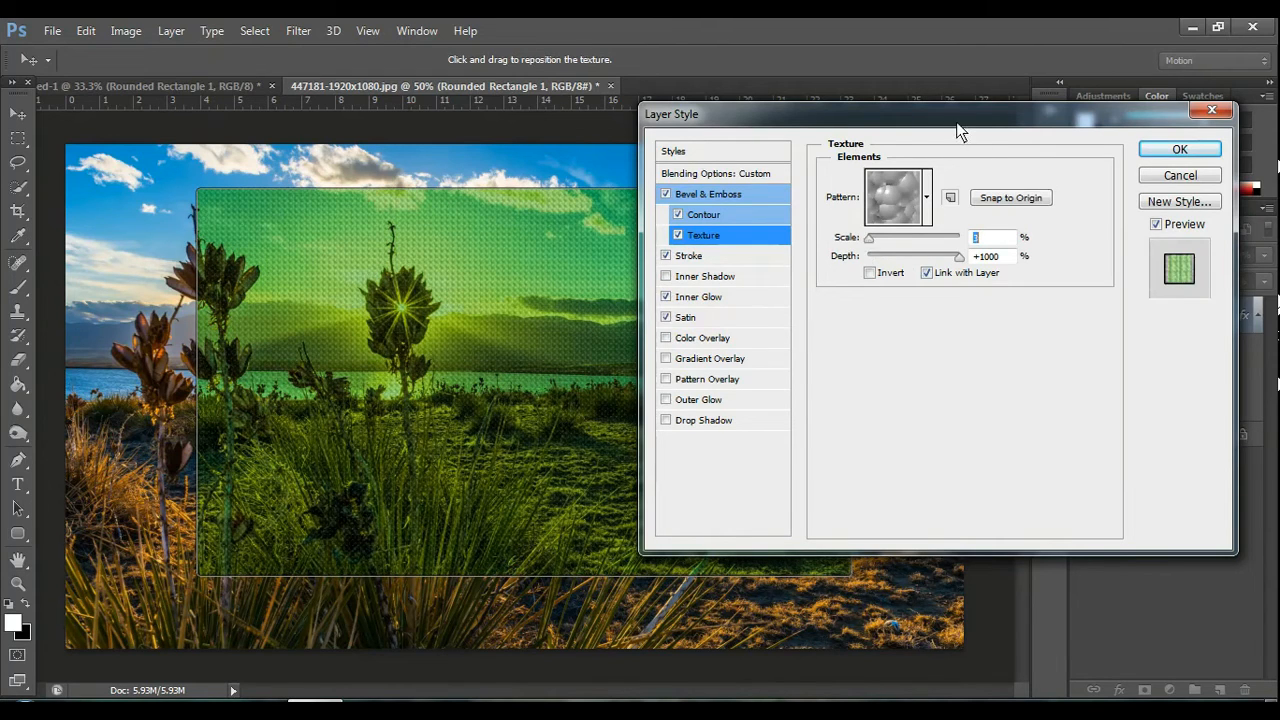
{"action": "left_click_drag", "start_coordinate": [947, 114], "coordinate": [1100, 116]}
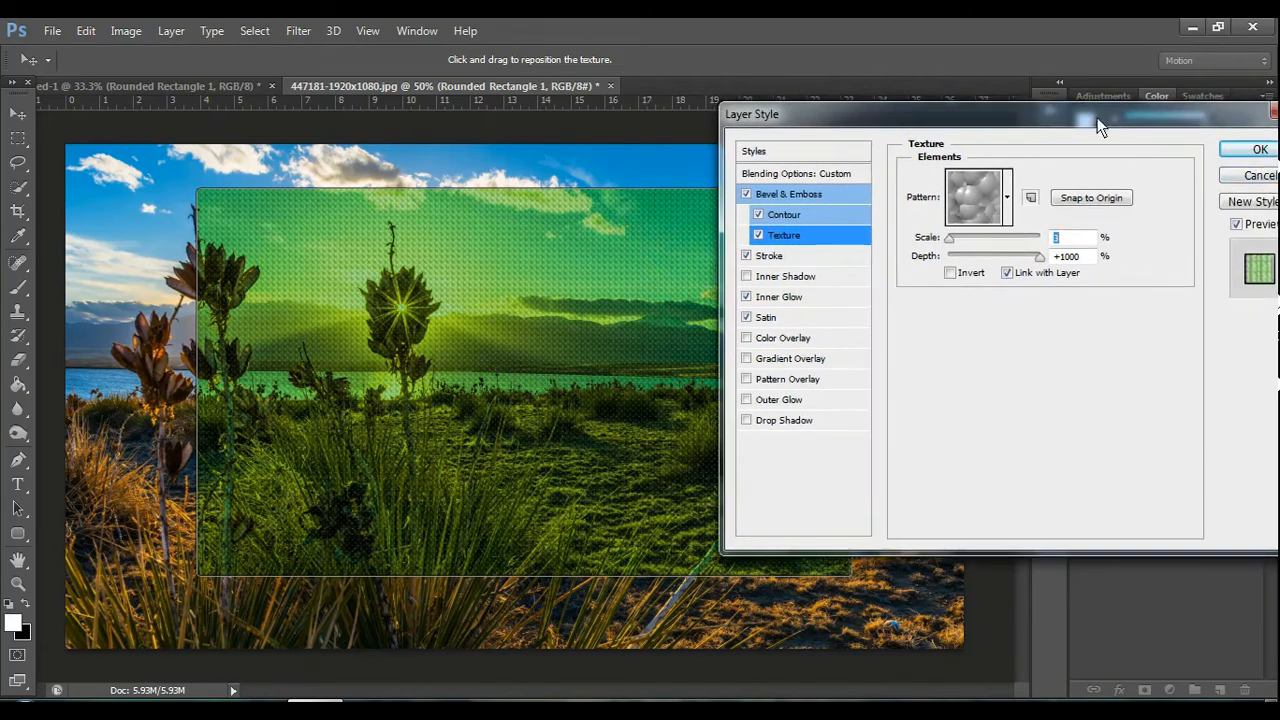
{"action": "left_click", "coordinate": [1252, 152]}
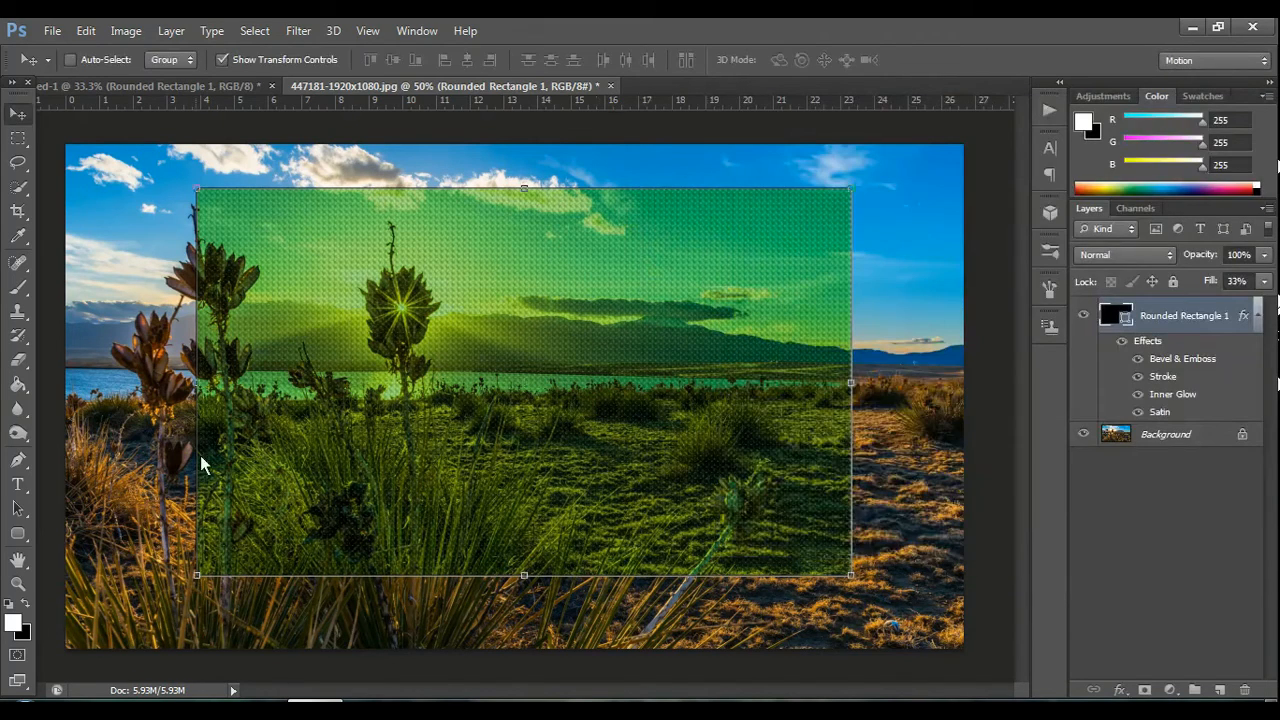
Step: Reopen the layer style, try bevel texture scales of 1, 11, 7 and 2%, and return the scale to 3%
{"action": "left_click", "coordinate": [19, 139]}
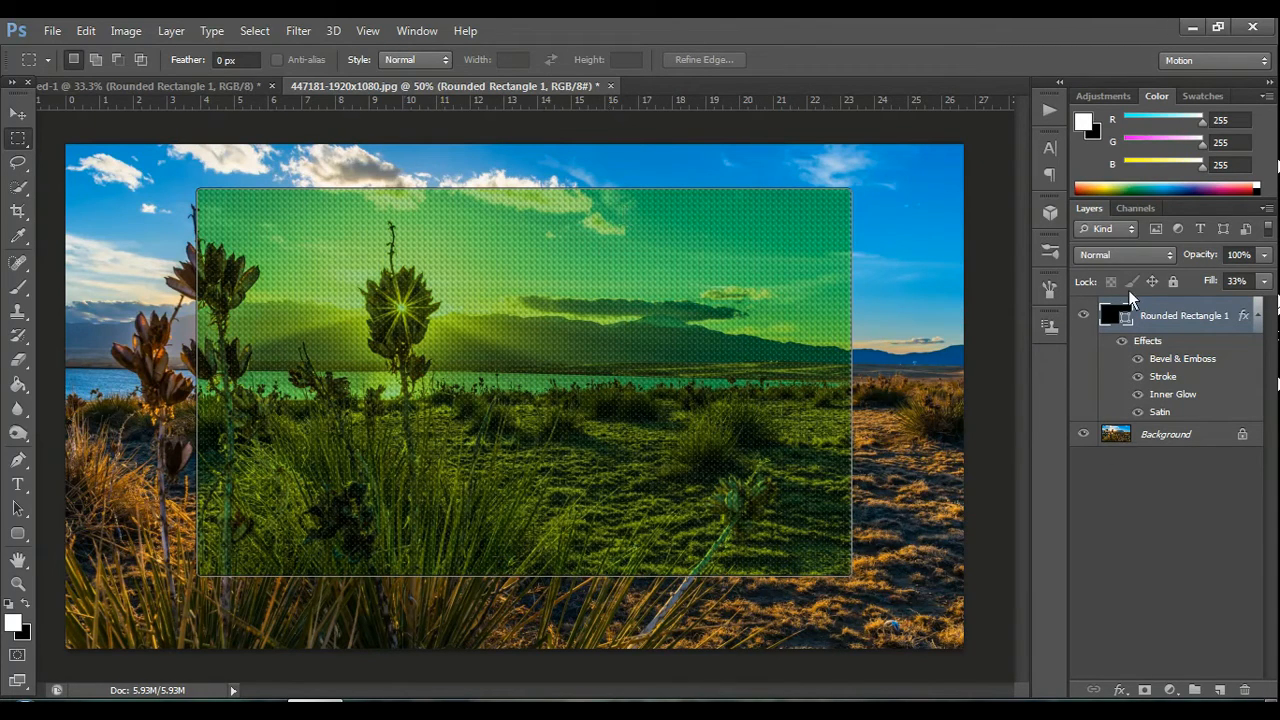
{"action": "double_click", "coordinate": [1237, 337]}
{"action": "left_click", "coordinate": [766, 256]}
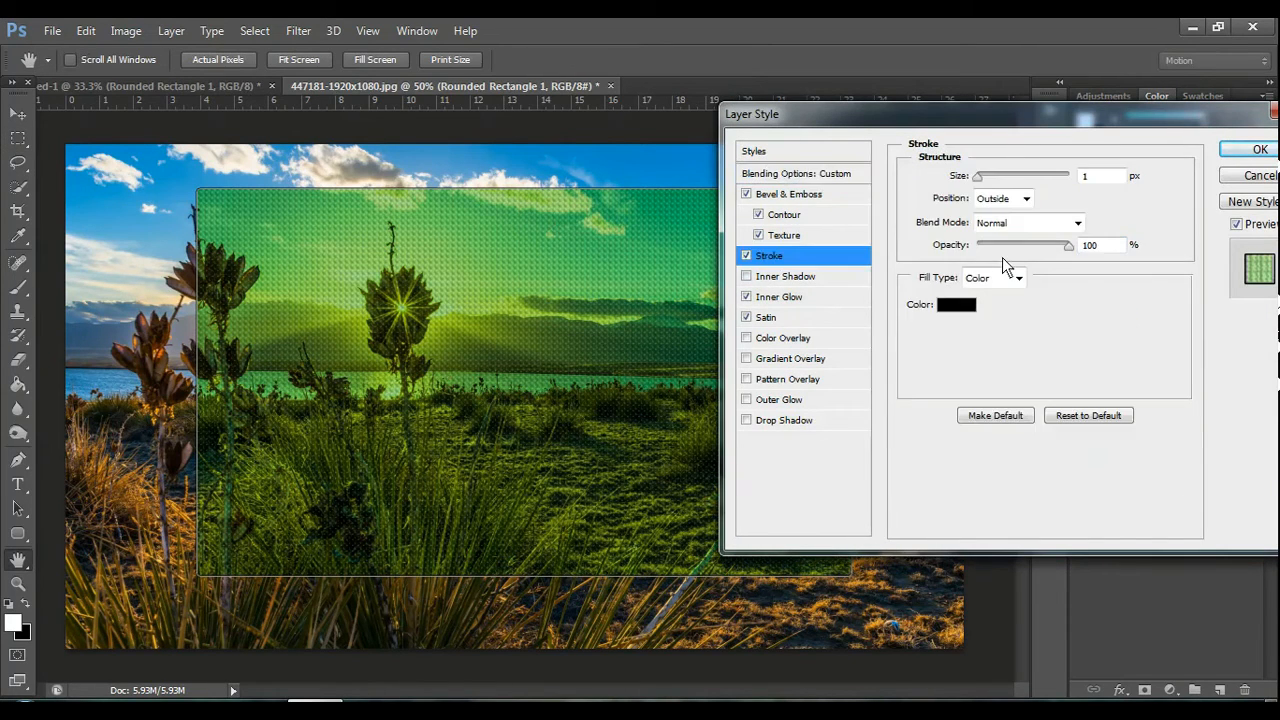
{"action": "left_click", "coordinate": [784, 236]}
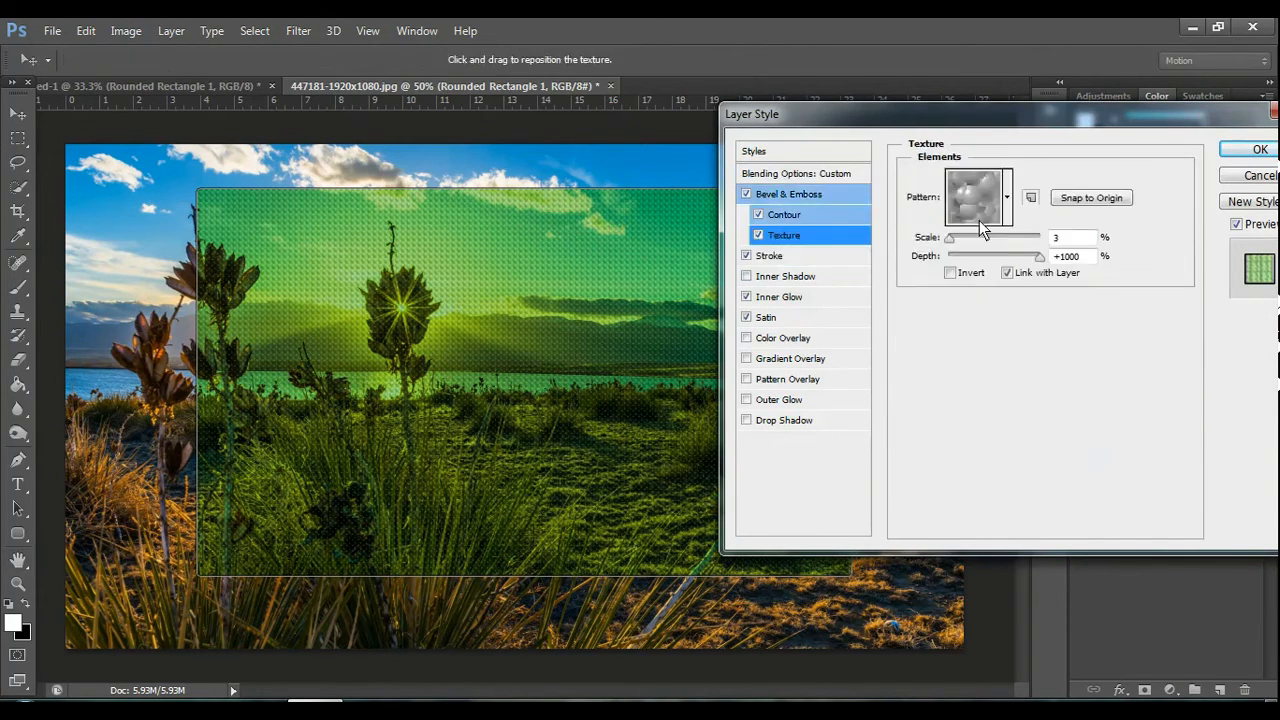
{"action": "mouse_move", "coordinate": [951, 240]}
{"action": "left_mouse_down"}
{"action": "mouse_move", "coordinate": [1001, 237]}
{"action": "mouse_move", "coordinate": [946, 244]}
{"action": "left_mouse_up"}
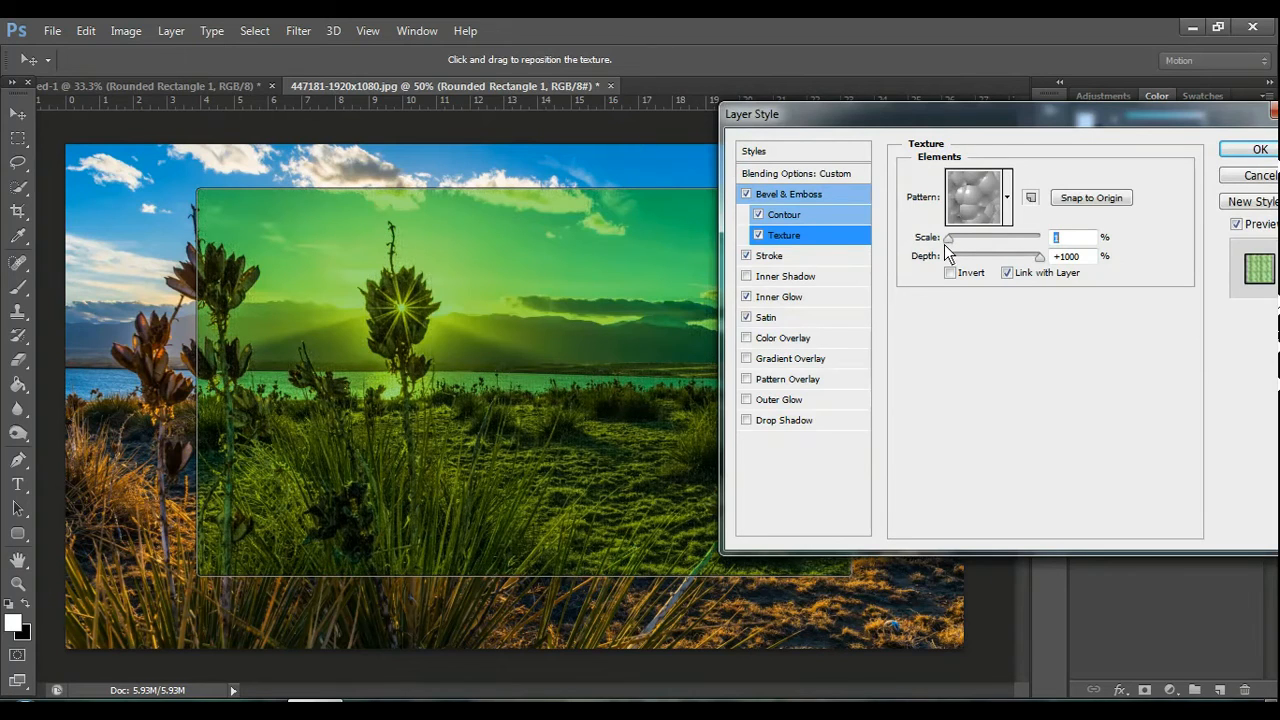
{"action": "left_click_drag", "start_coordinate": [948, 242], "coordinate": [953, 240]}
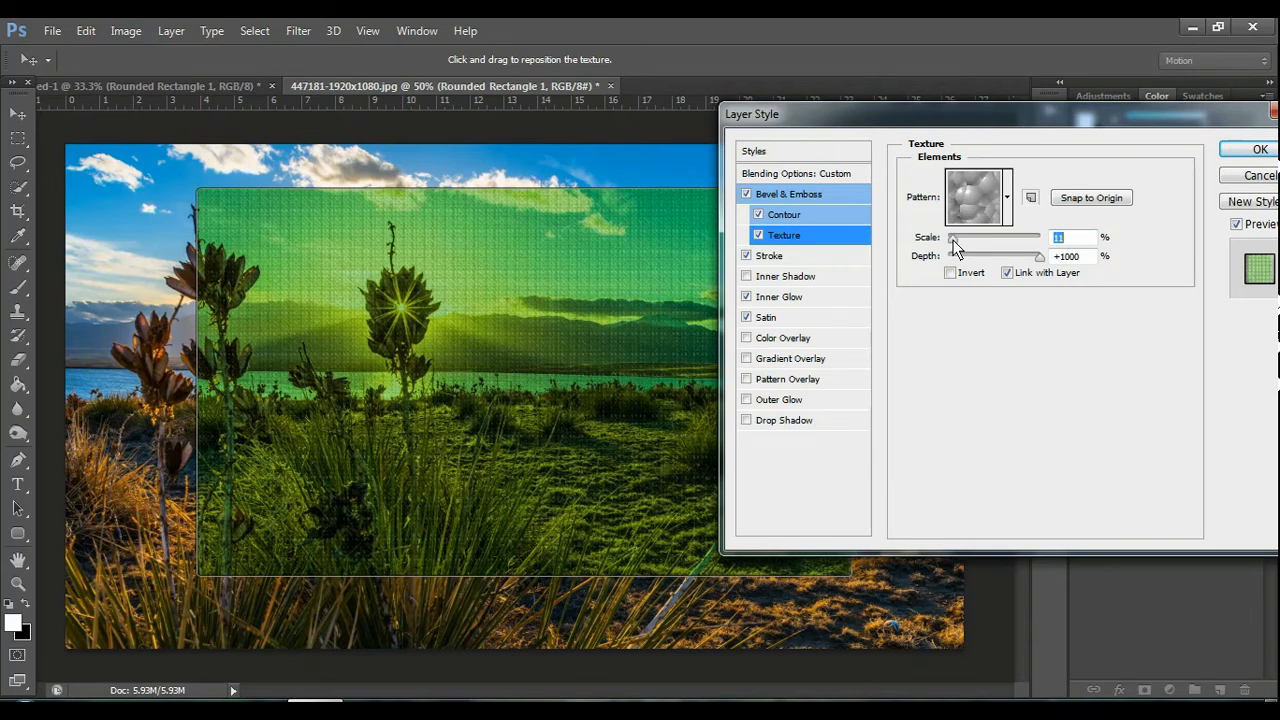
{"action": "left_click_drag", "start_coordinate": [953, 240], "coordinate": [951, 240]}
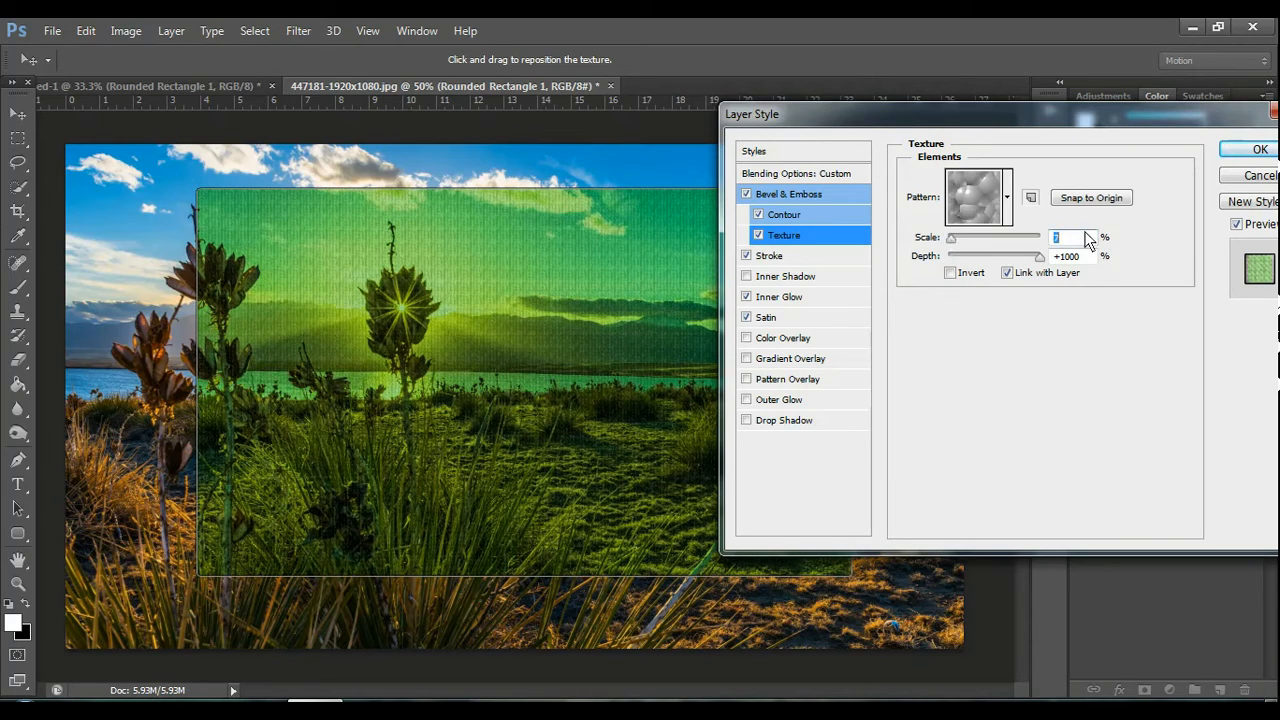
{"action": "key", "text": "BackSpace"}
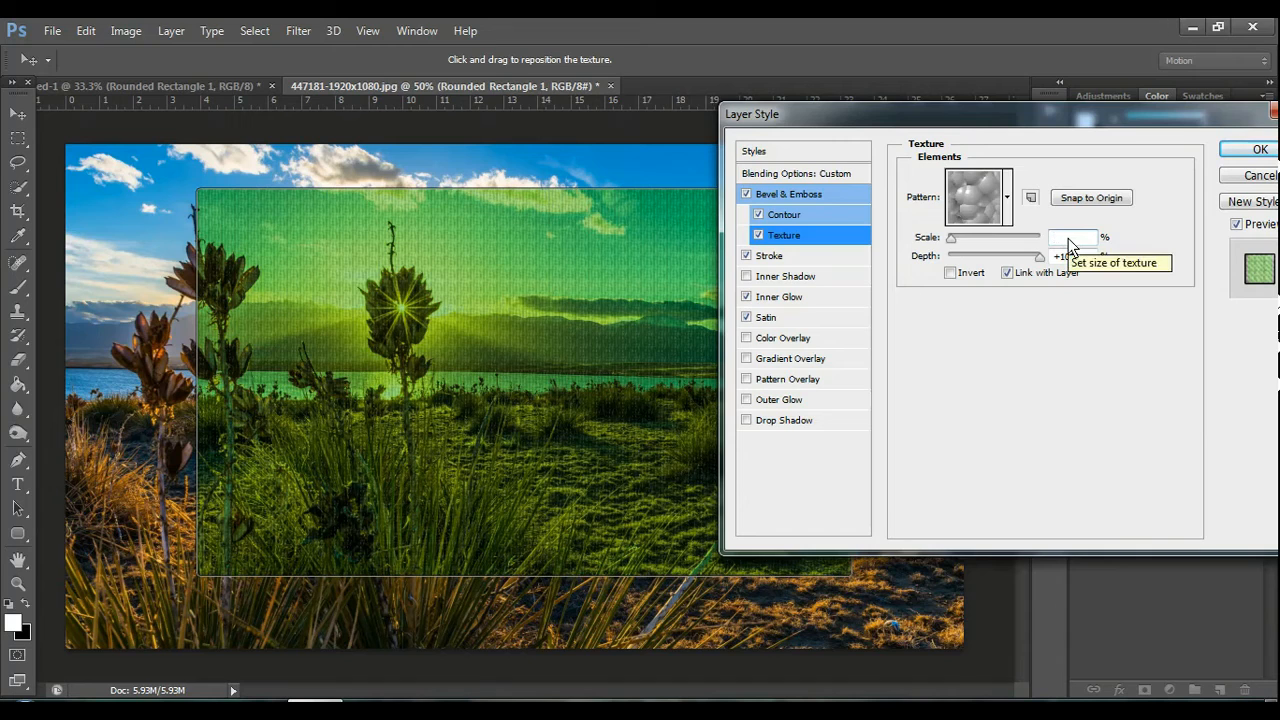
{"action": "type", "text": "2"}
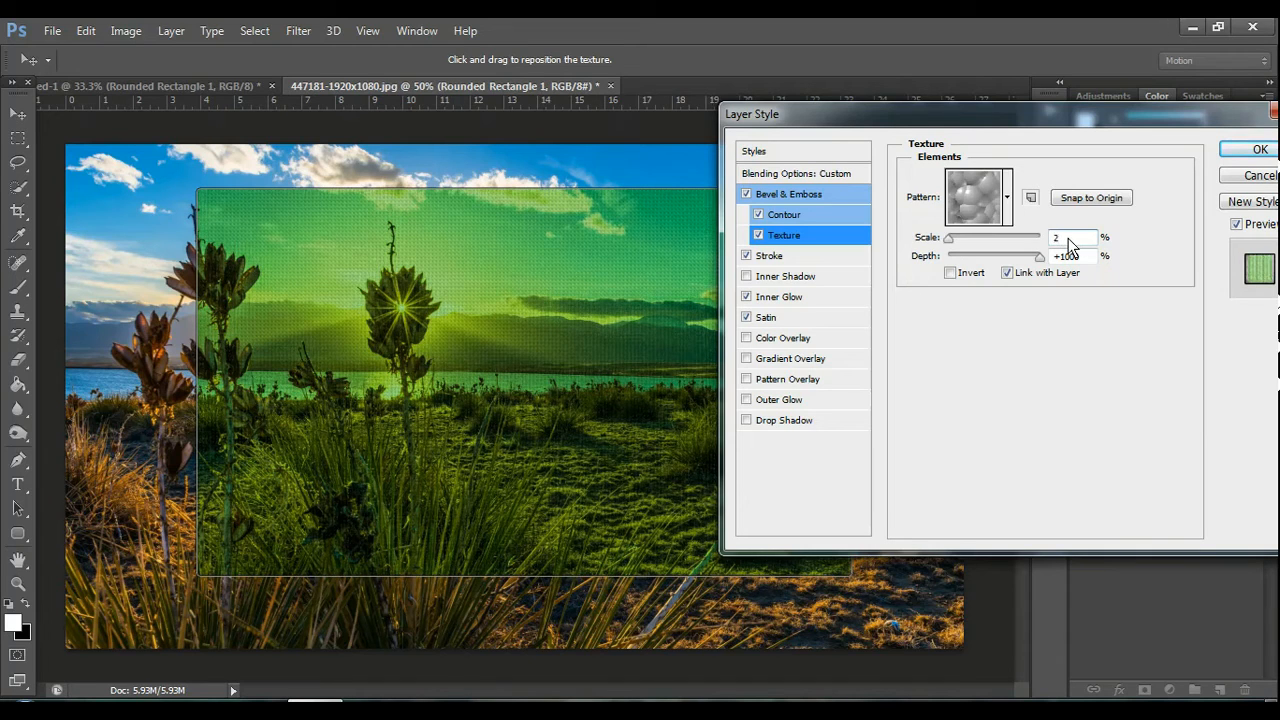
{"action": "key", "text": "BackSpace"}
{"action": "type", "text": "3"}
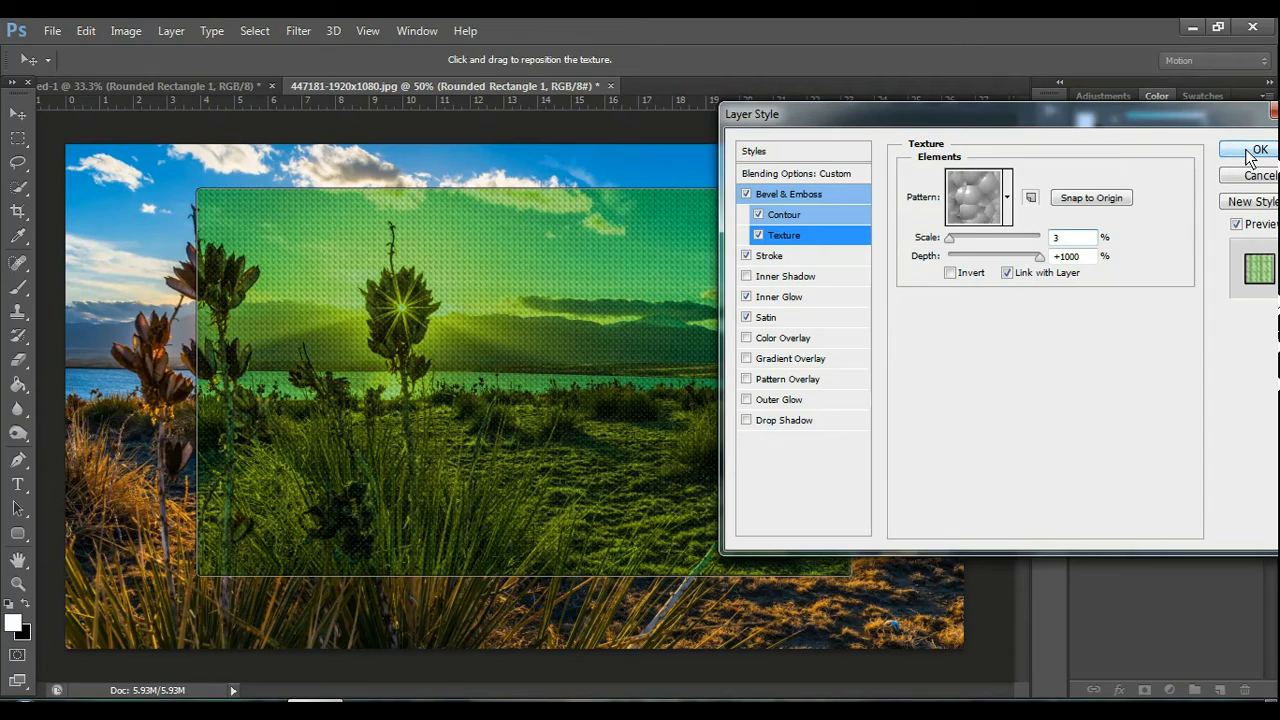
Step: Compare the panel with and without the satin and texture effects, keep both enabled and accept the layer style
{"action": "left_click_drag", "start_coordinate": [866, 118], "coordinate": [945, 108]}
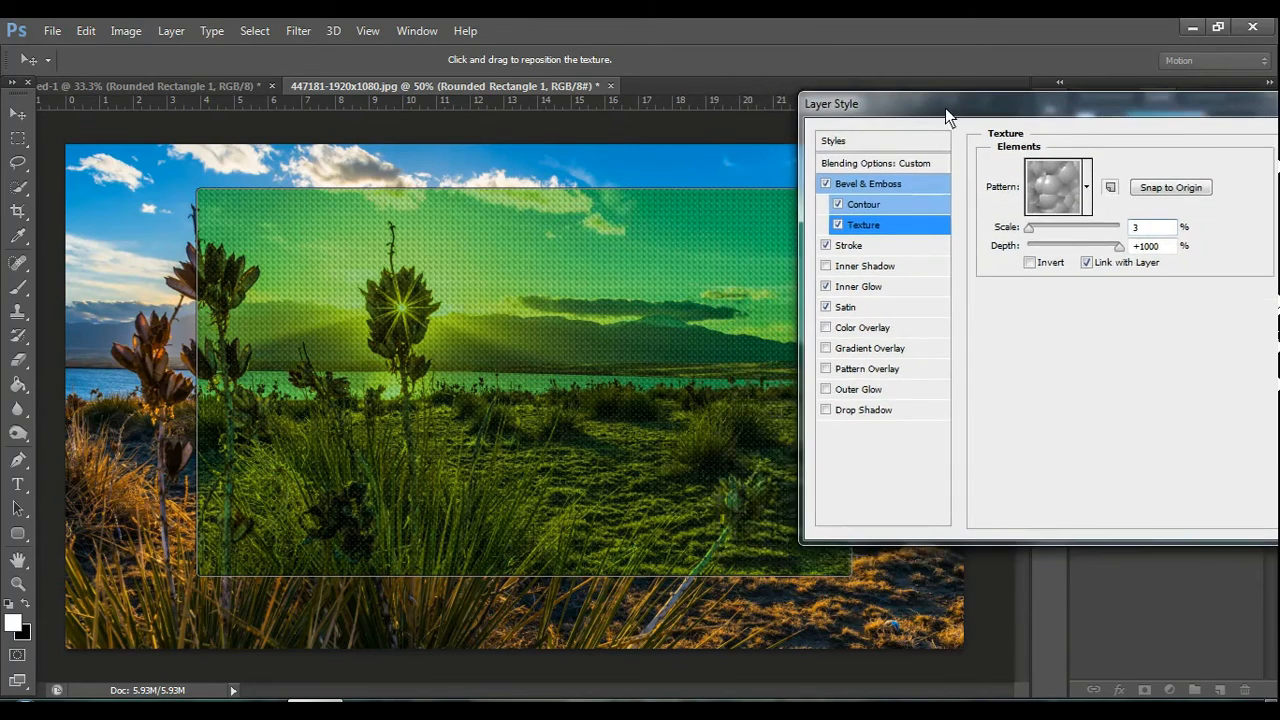
{"action": "left_click", "coordinate": [827, 308]}
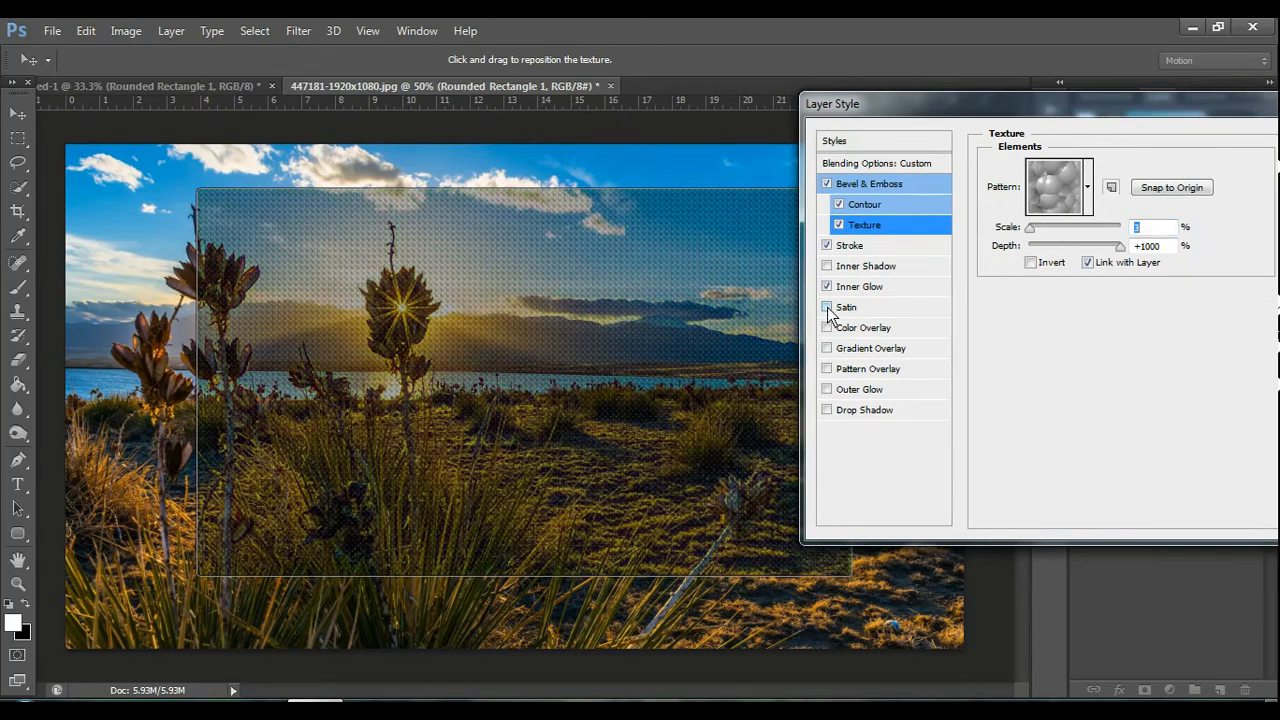
{"action": "left_click", "coordinate": [827, 307]}
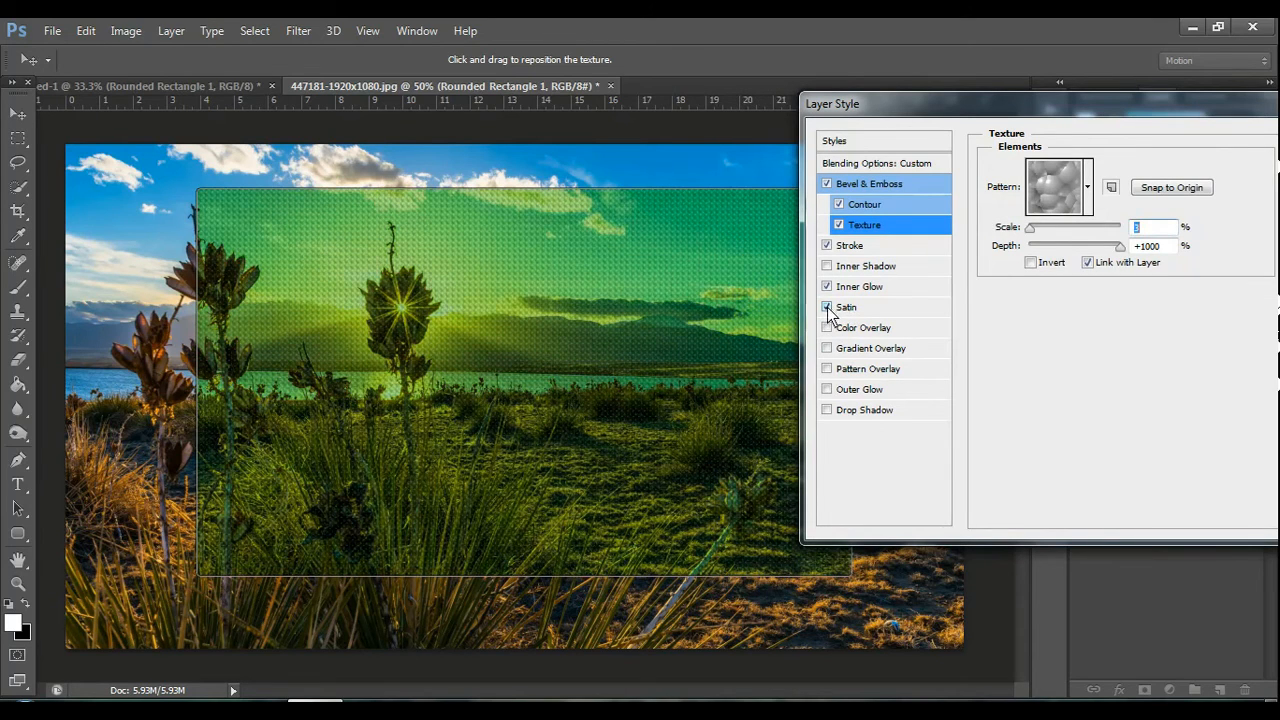
{"action": "left_click", "coordinate": [839, 225]}
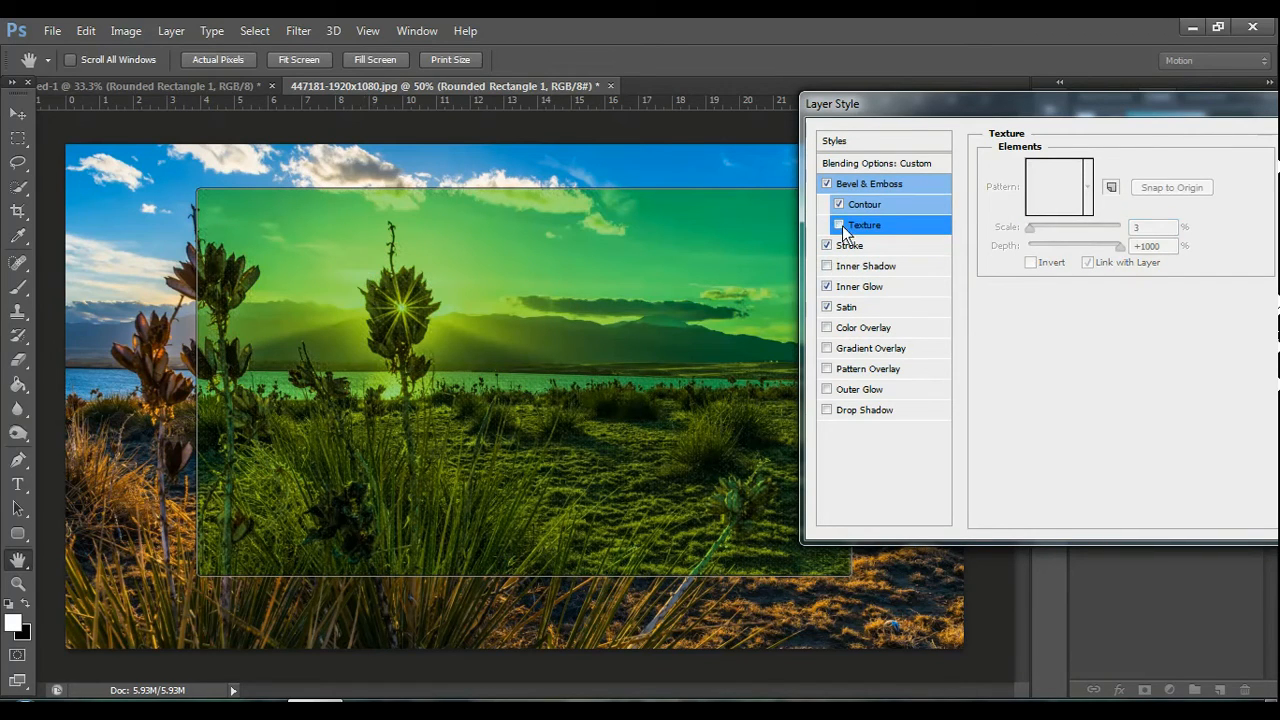
{"action": "left_click_drag", "start_coordinate": [929, 99], "coordinate": [1003, 93]}
{"action": "left_click", "coordinate": [917, 216]}
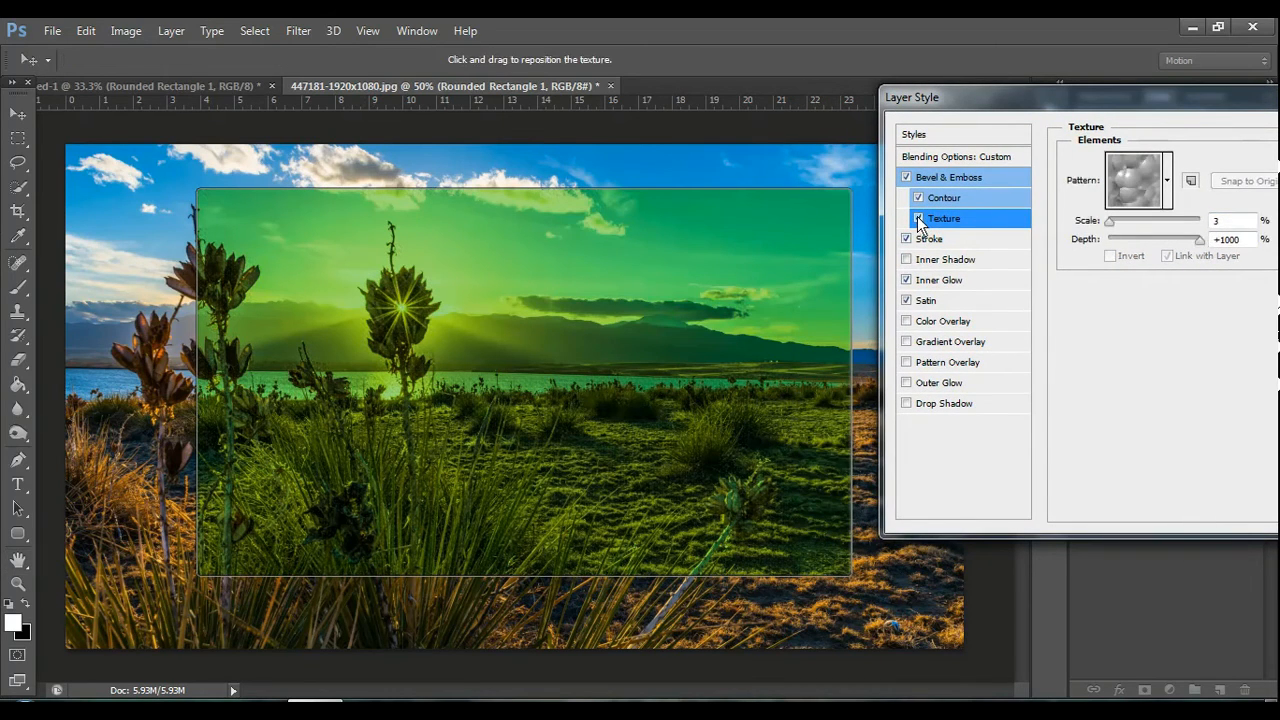
{"action": "left_click", "coordinate": [917, 216]}
{"action": "left_click", "coordinate": [917, 216]}
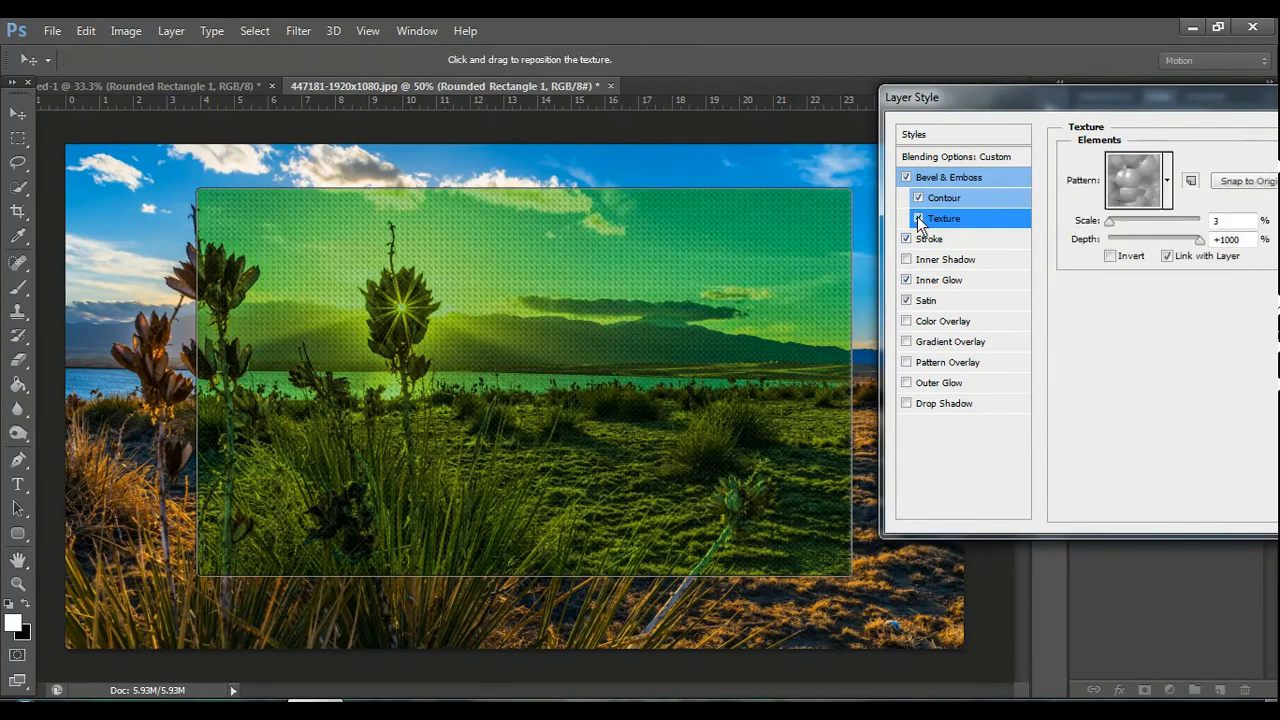
{"action": "left_click", "coordinate": [917, 216]}
{"action": "left_click", "coordinate": [917, 216]}
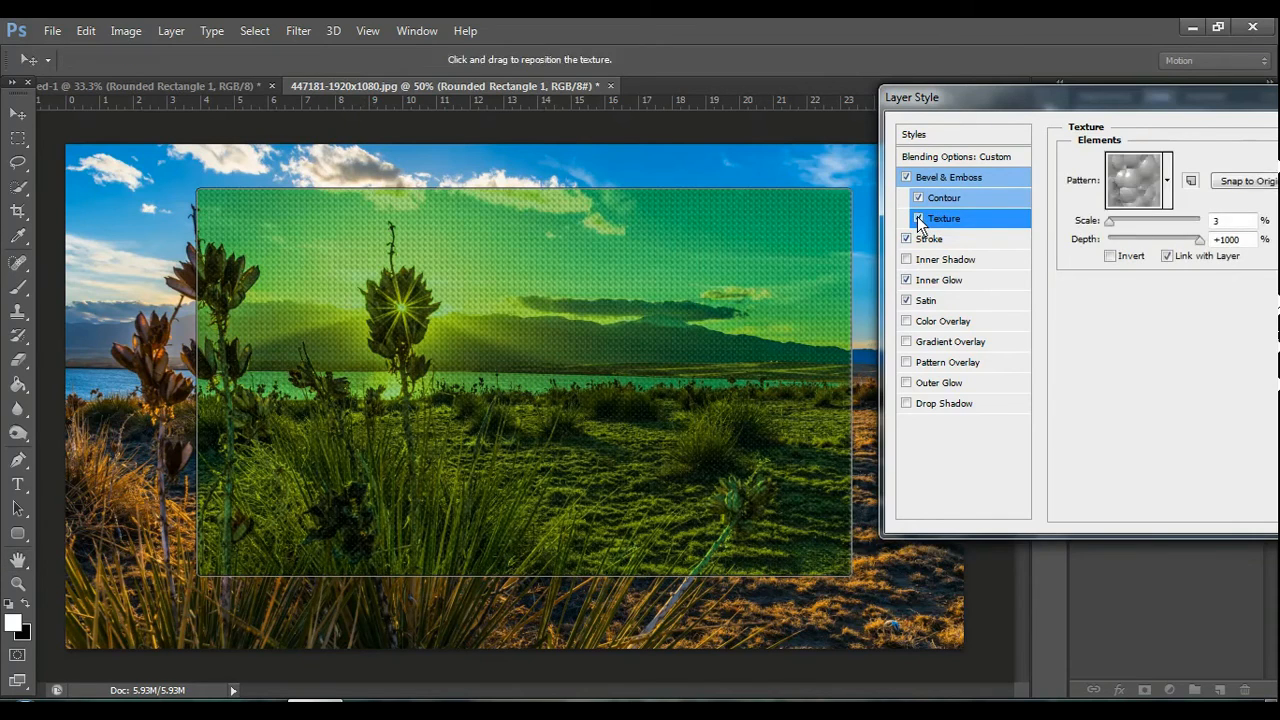
{"action": "left_click", "coordinate": [917, 216]}
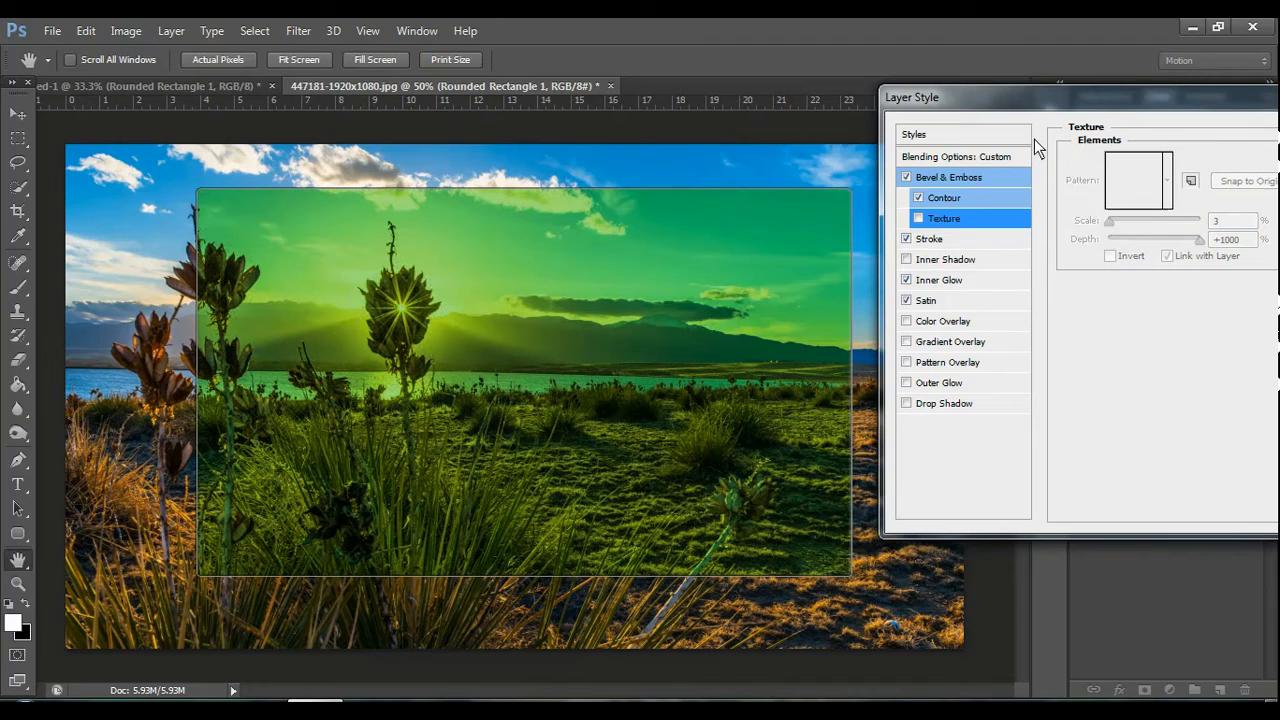
{"action": "left_click", "coordinate": [917, 216]}
{"action": "left_click_drag", "start_coordinate": [1107, 98], "coordinate": [945, 106]}
{"action": "left_click", "coordinate": [1257, 139]}
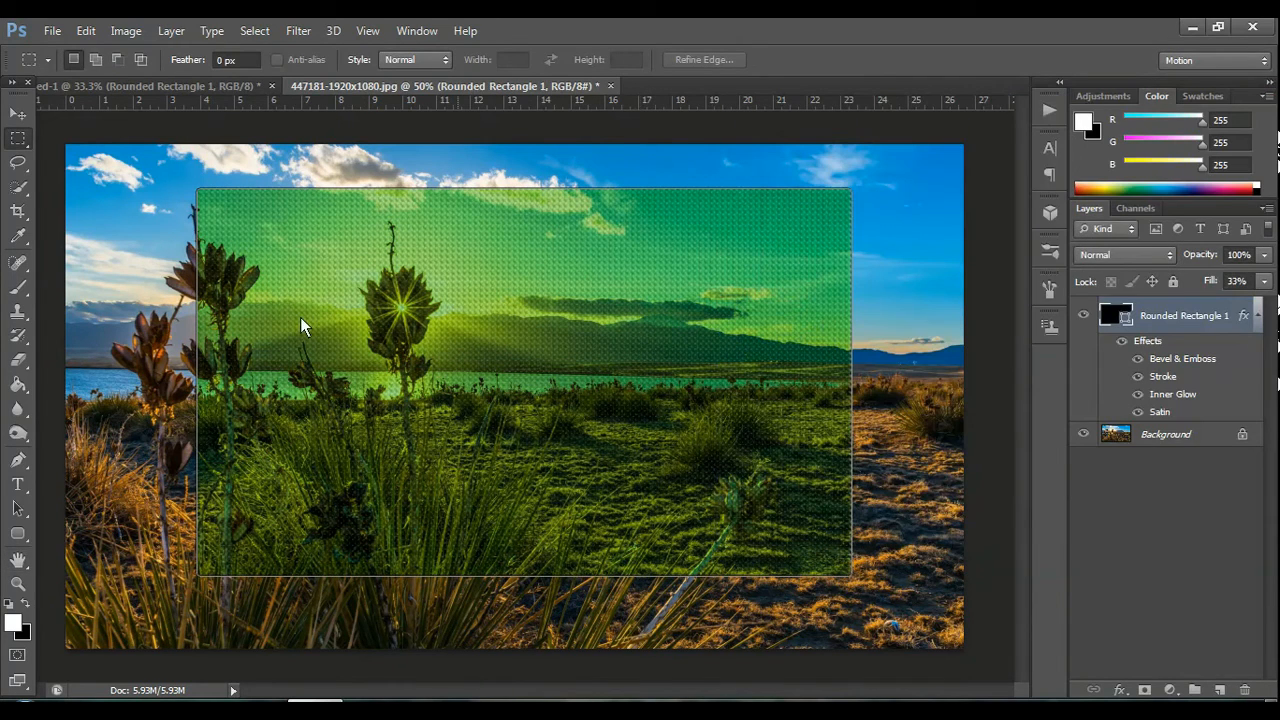
Step: Move the green panel slightly right and up over the photo and add an inner shadow to its layer style
{"action": "left_click", "coordinate": [18, 113]}
{"action": "mouse_move", "coordinate": [459, 338]}
{"action": "left_mouse_down"}
{"action": "mouse_move", "coordinate": [430, 438]}
{"action": "mouse_move", "coordinate": [438, 303]}
{"action": "mouse_move", "coordinate": [509, 342]}
{"action": "mouse_move", "coordinate": [448, 379]}
{"action": "mouse_move", "coordinate": [418, 360]}
{"action": "mouse_move", "coordinate": [459, 324]}
{"action": "mouse_move", "coordinate": [452, 348]}
{"action": "mouse_move", "coordinate": [456, 328]}
{"action": "mouse_move", "coordinate": [473, 322]}
{"action": "mouse_move", "coordinate": [471, 350]}
{"action": "mouse_move", "coordinate": [476, 332]}
{"action": "left_mouse_up"}
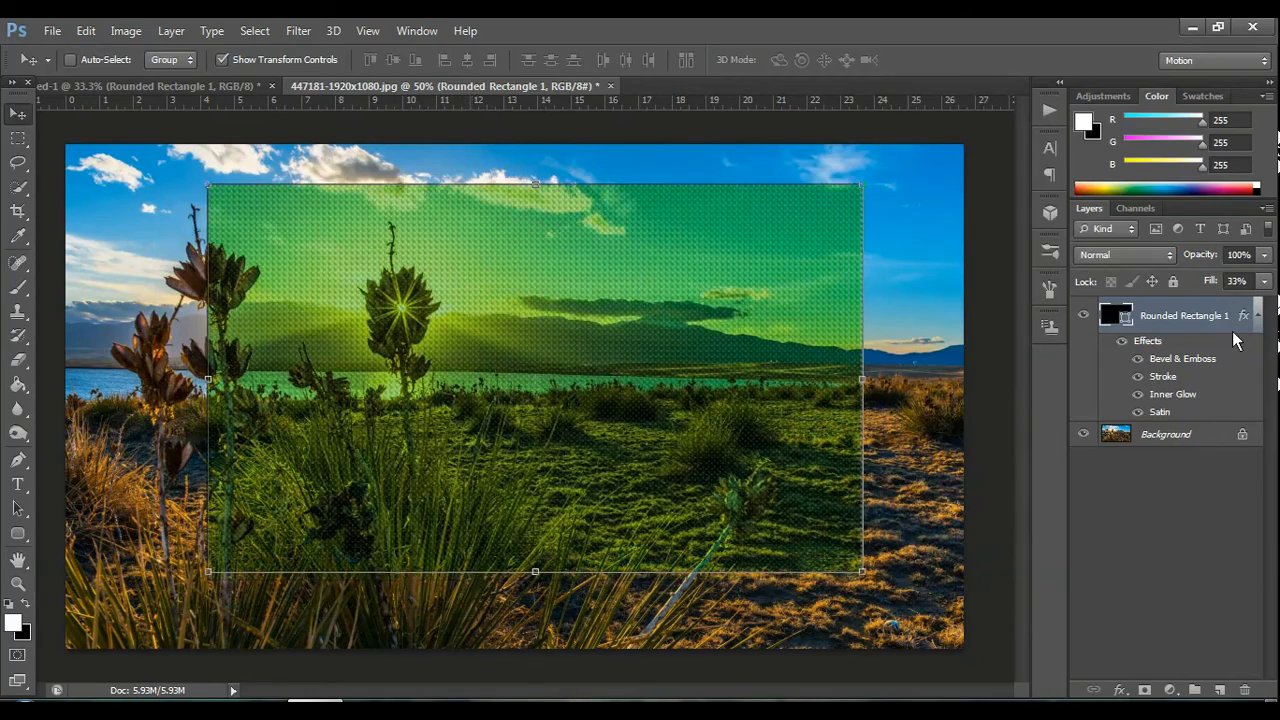
{"action": "double_click", "coordinate": [1234, 328]}
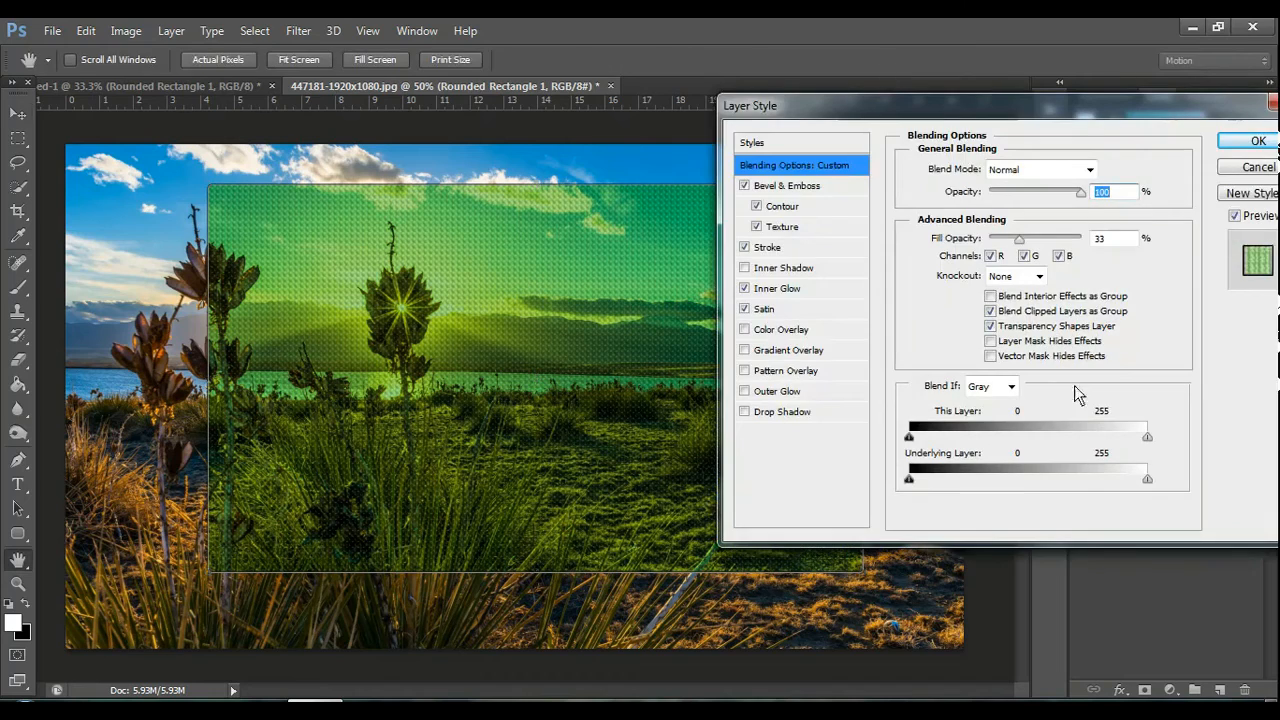
{"action": "left_click", "coordinate": [781, 268]}
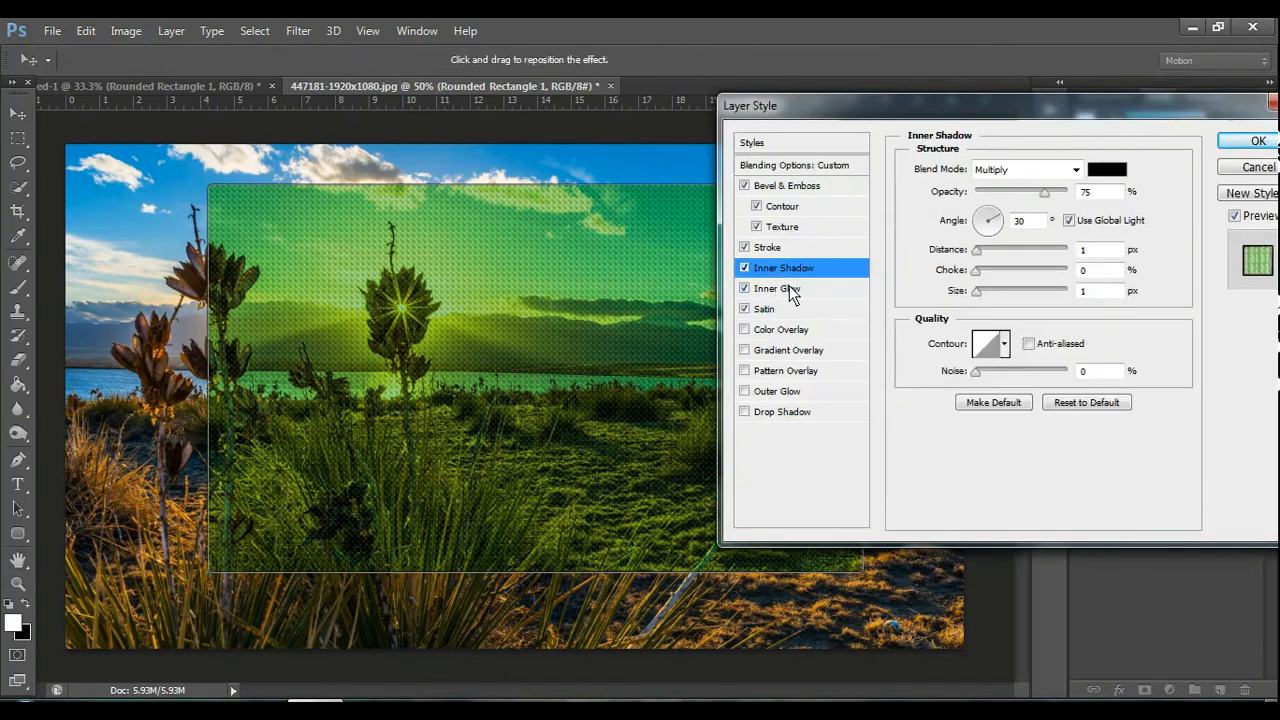
{"action": "left_click", "coordinate": [786, 289]}
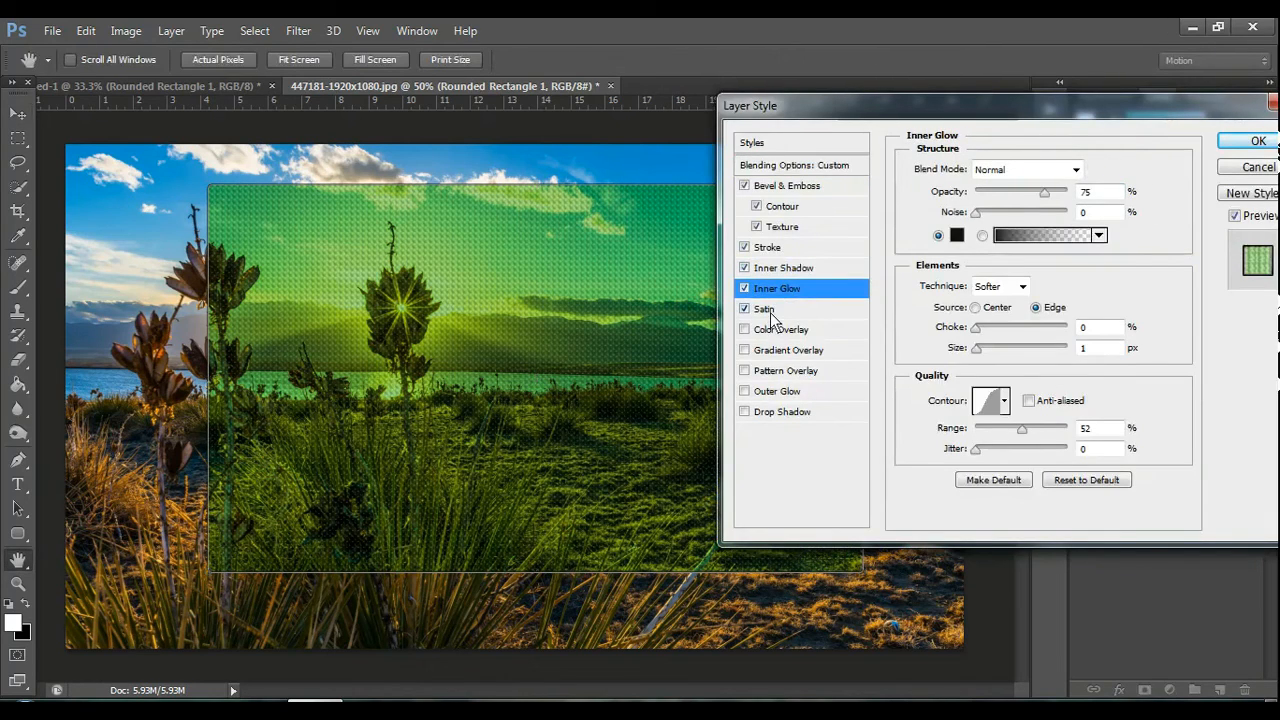
Step: Try pale pink and green tones for the panel's stroke, set its colour to light green 78f0a2 and accept the layer style
{"action": "left_click", "coordinate": [767, 247]}
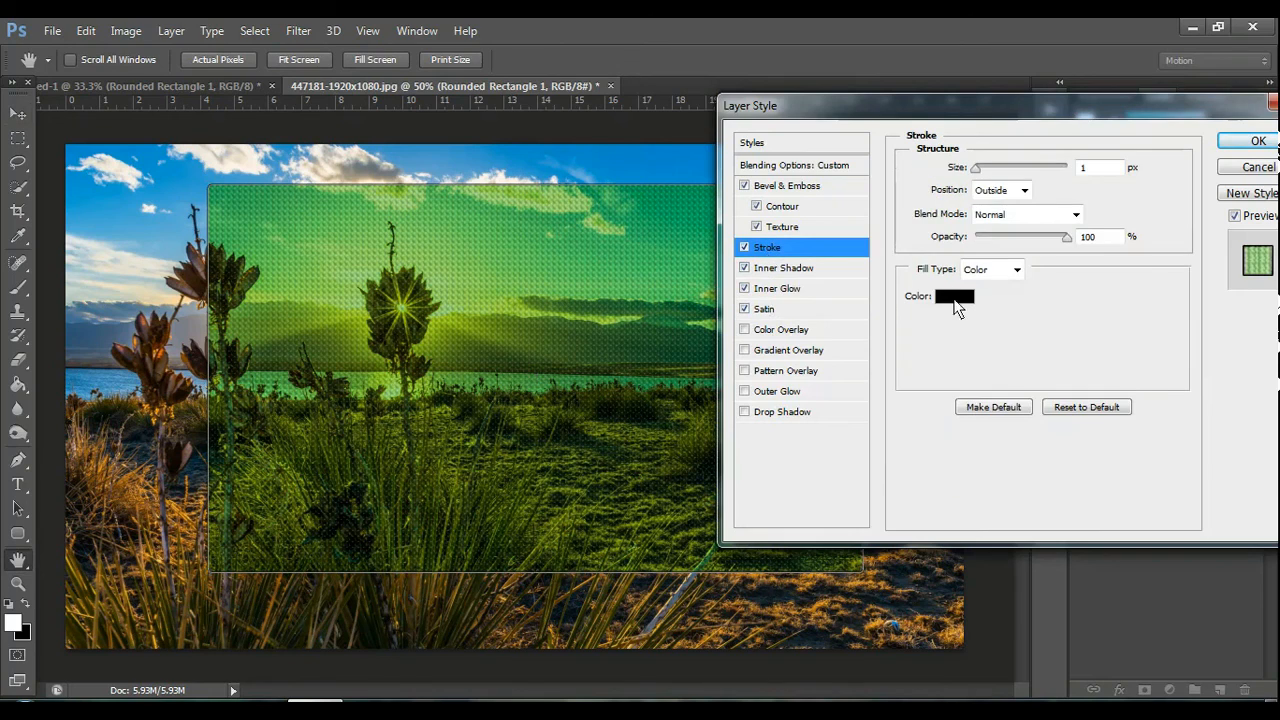
{"action": "left_click", "coordinate": [954, 307]}
{"action": "left_click", "coordinate": [951, 299]}
{"action": "left_click", "coordinate": [814, 252]}
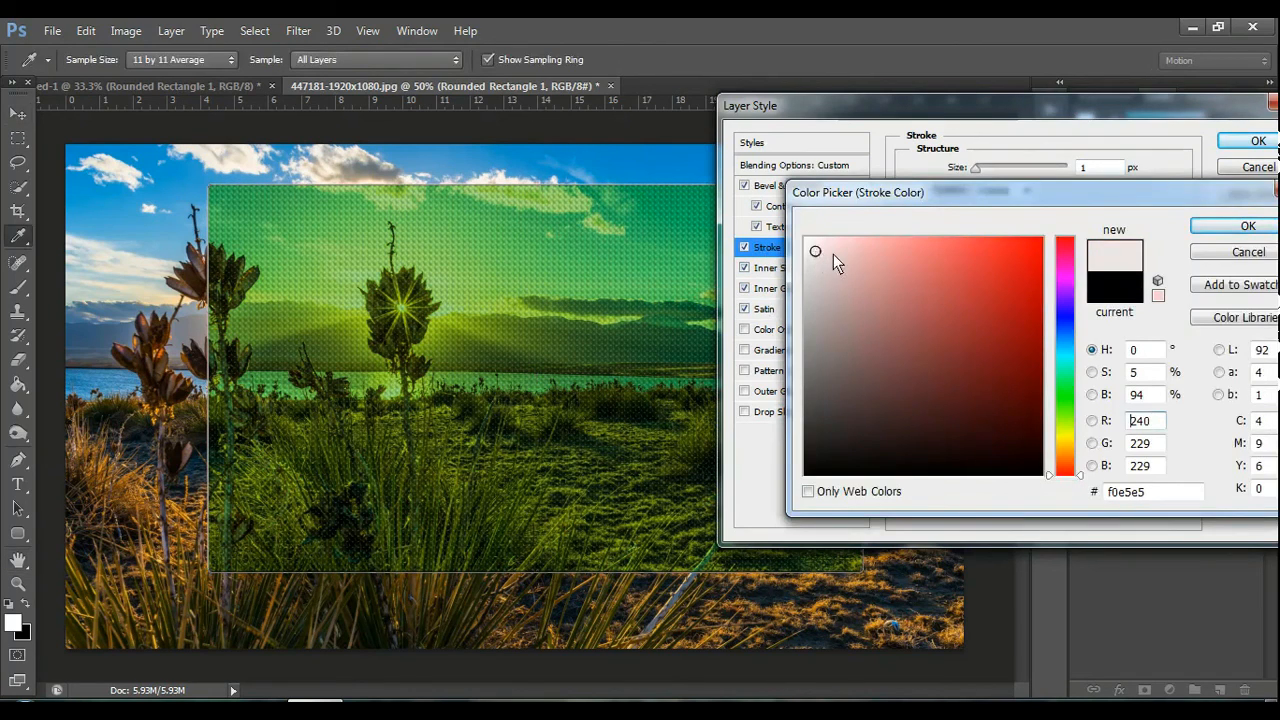
{"action": "left_click", "coordinate": [848, 255]}
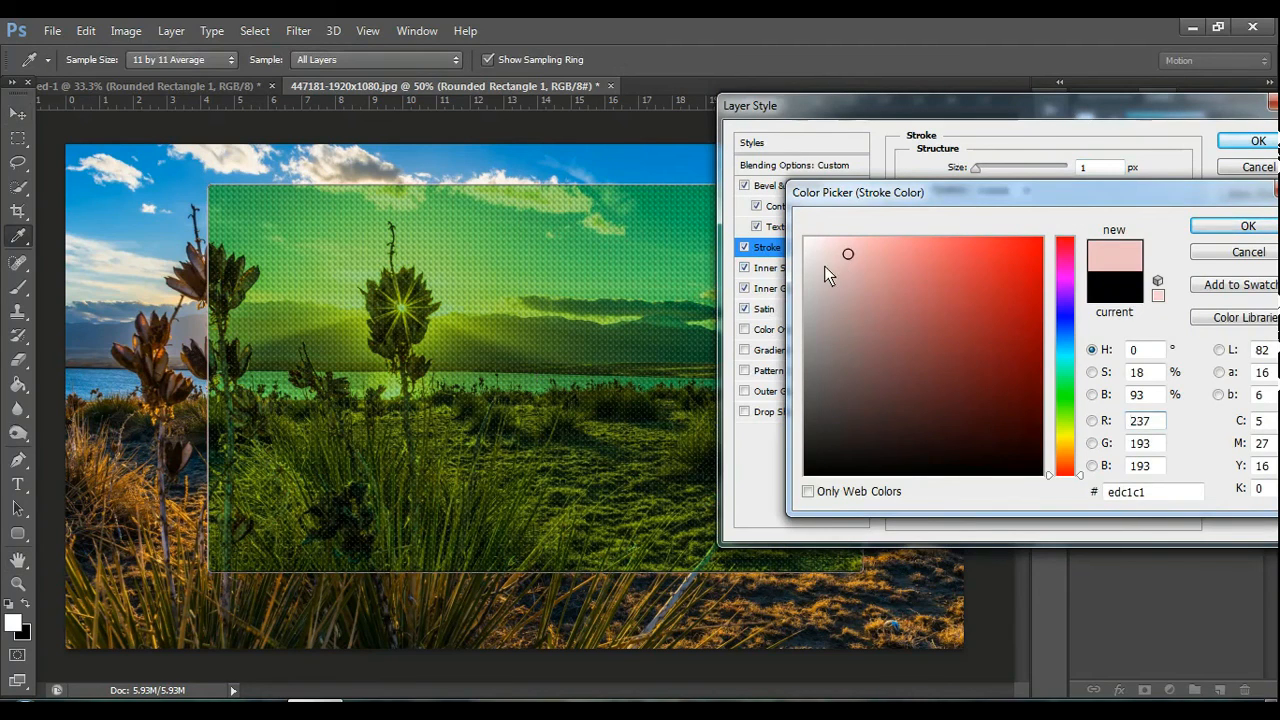
{"action": "left_click", "coordinate": [822, 268]}
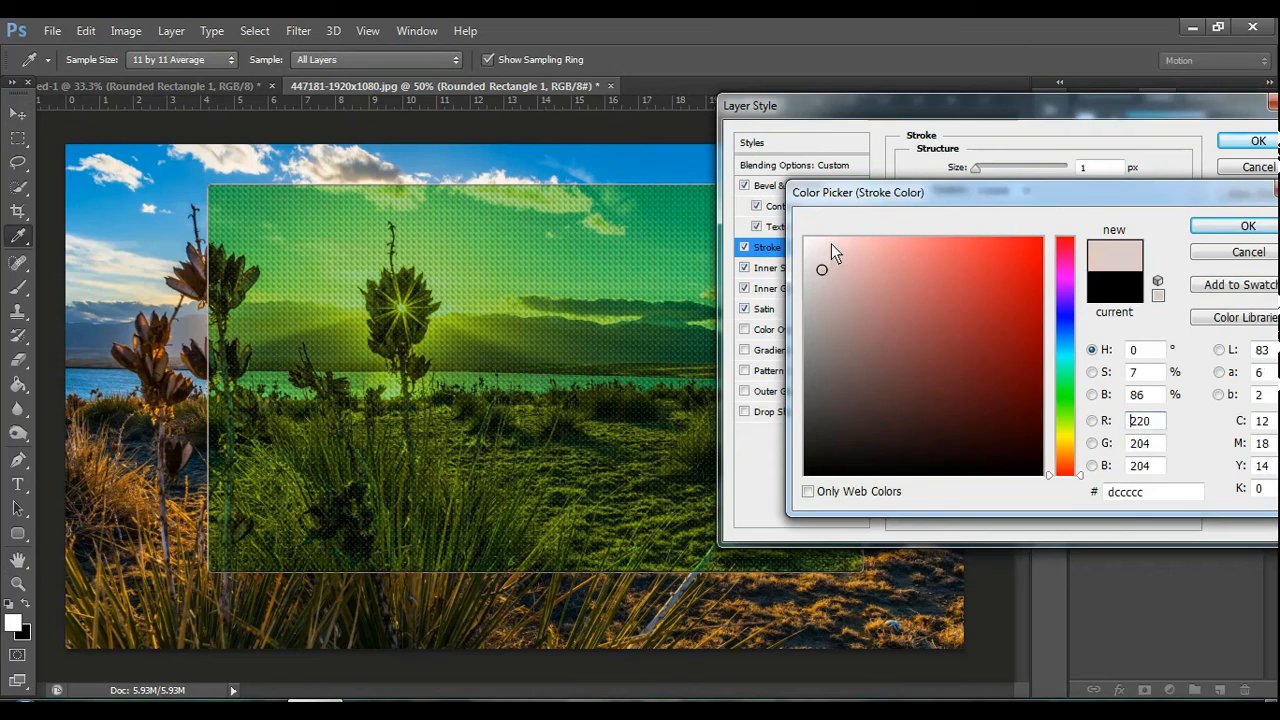
{"action": "left_click", "coordinate": [826, 247]}
{"action": "left_click", "coordinate": [822, 252]}
{"action": "left_click", "coordinate": [848, 268]}
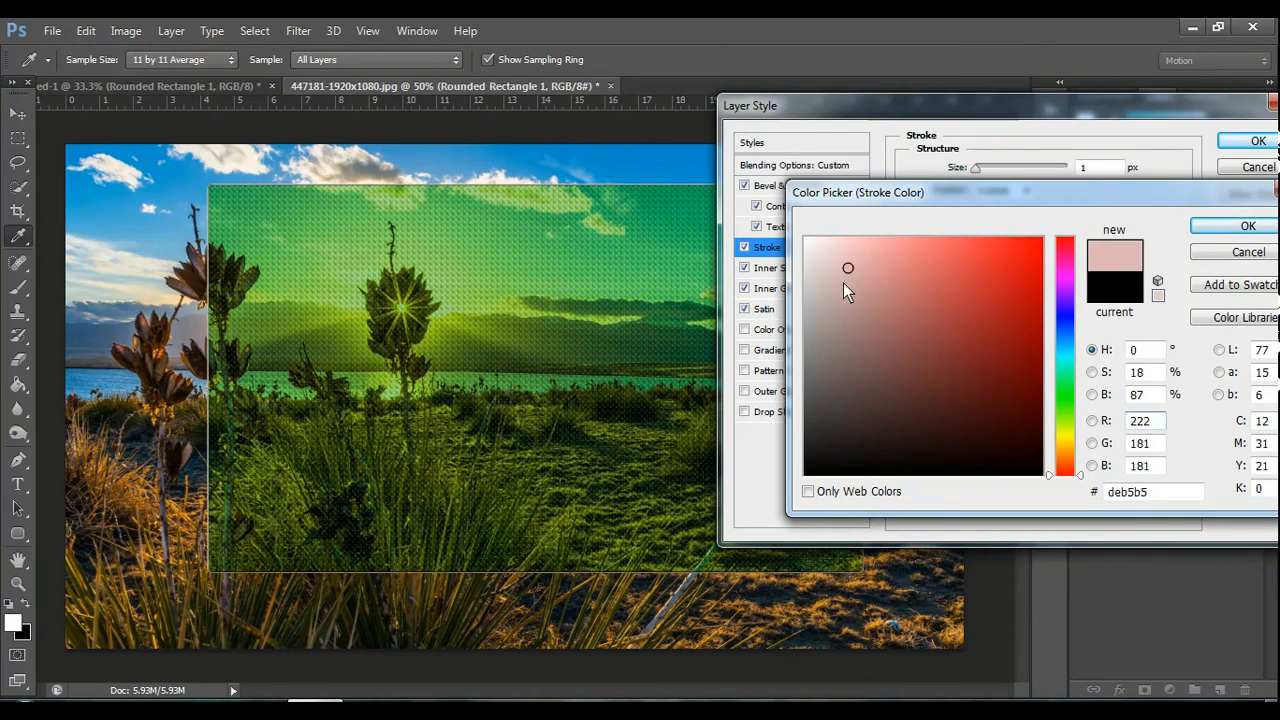
{"action": "left_click", "coordinate": [1065, 382]}
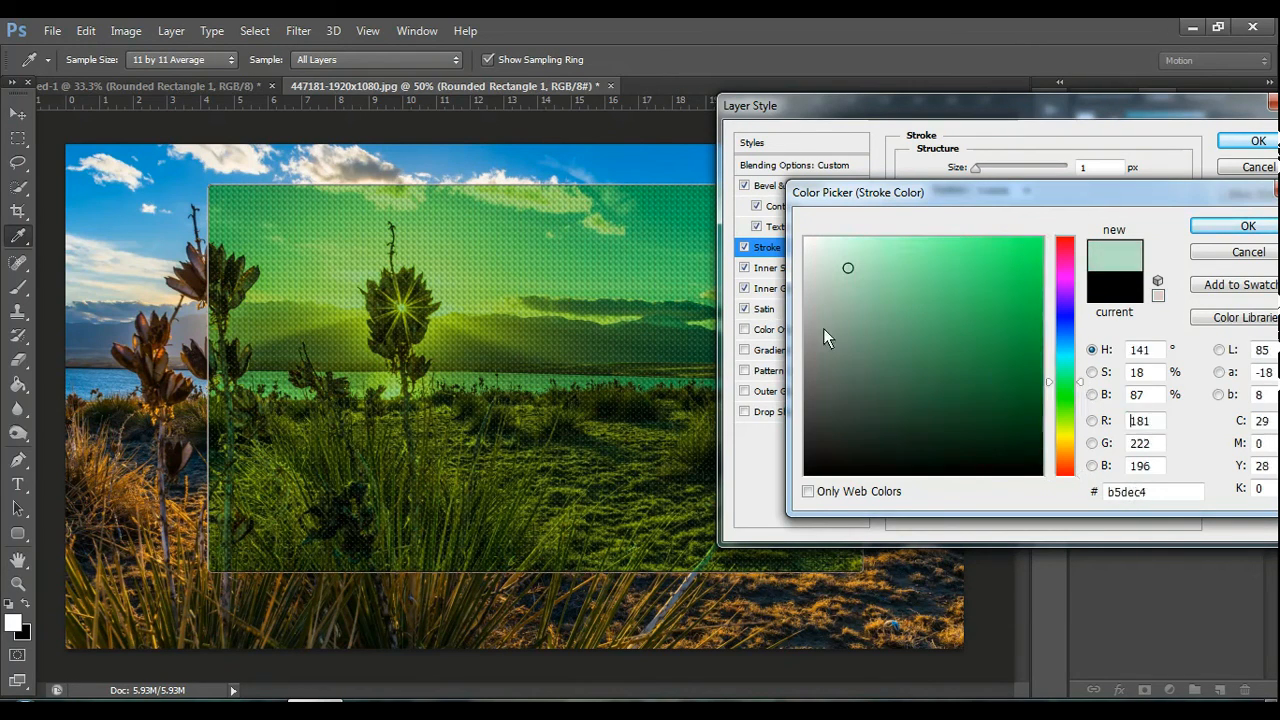
{"action": "left_click", "coordinate": [990, 250]}
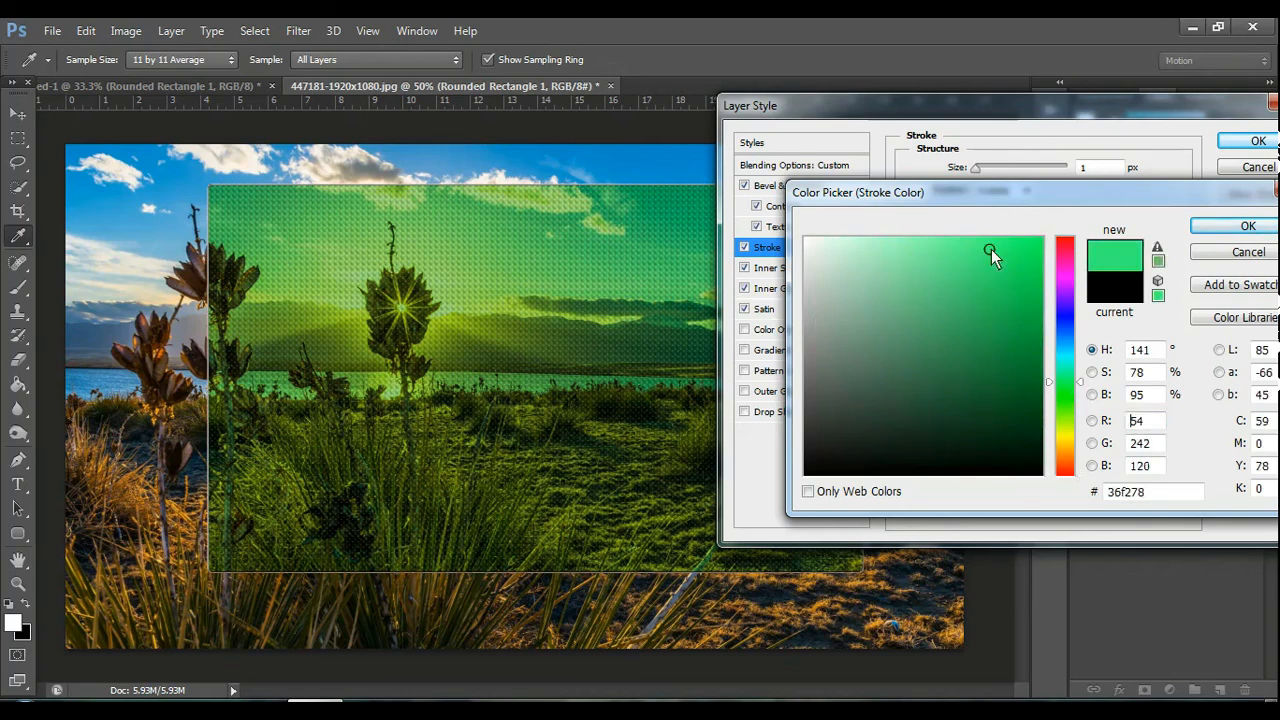
{"action": "left_click", "coordinate": [924, 251]}
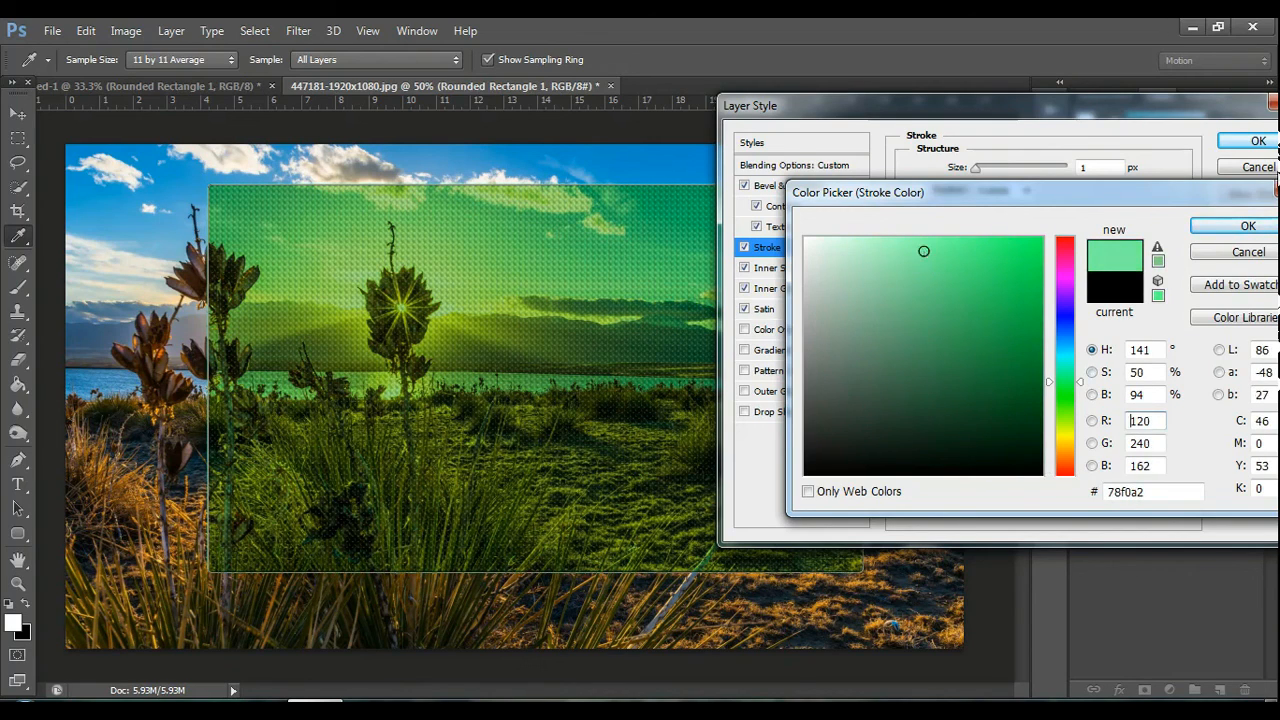
{"action": "left_click", "coordinate": [1248, 226]}
{"action": "left_click", "coordinate": [1258, 143]}
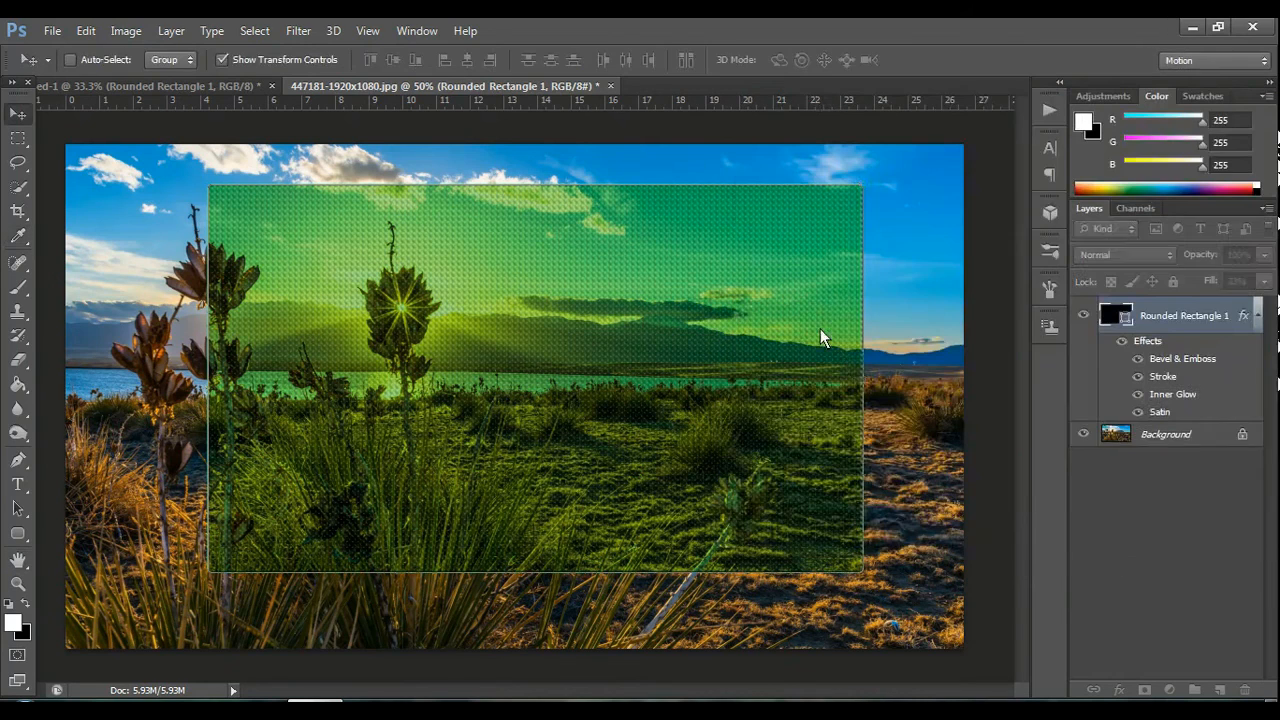
Step: View the panel without transform controls and shift it slightly left and up over the photo
{"action": "left_click", "coordinate": [18, 137]}
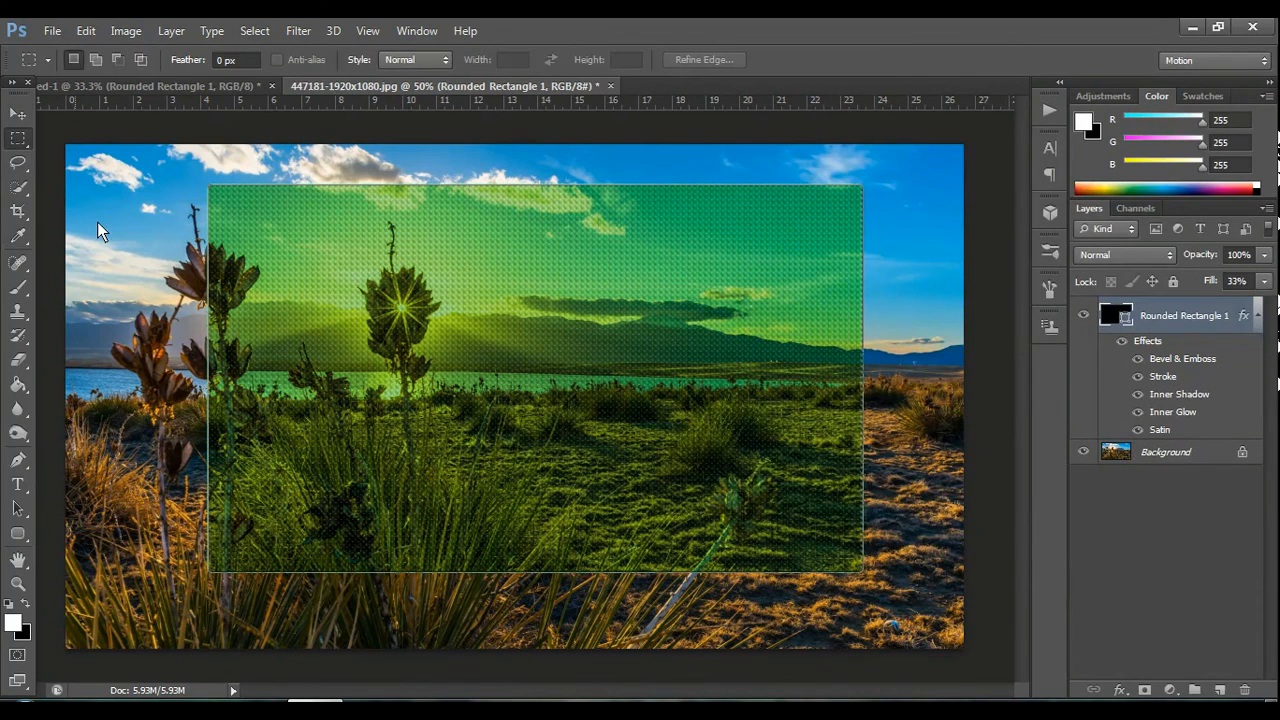
{"action": "left_click", "coordinate": [18, 113]}
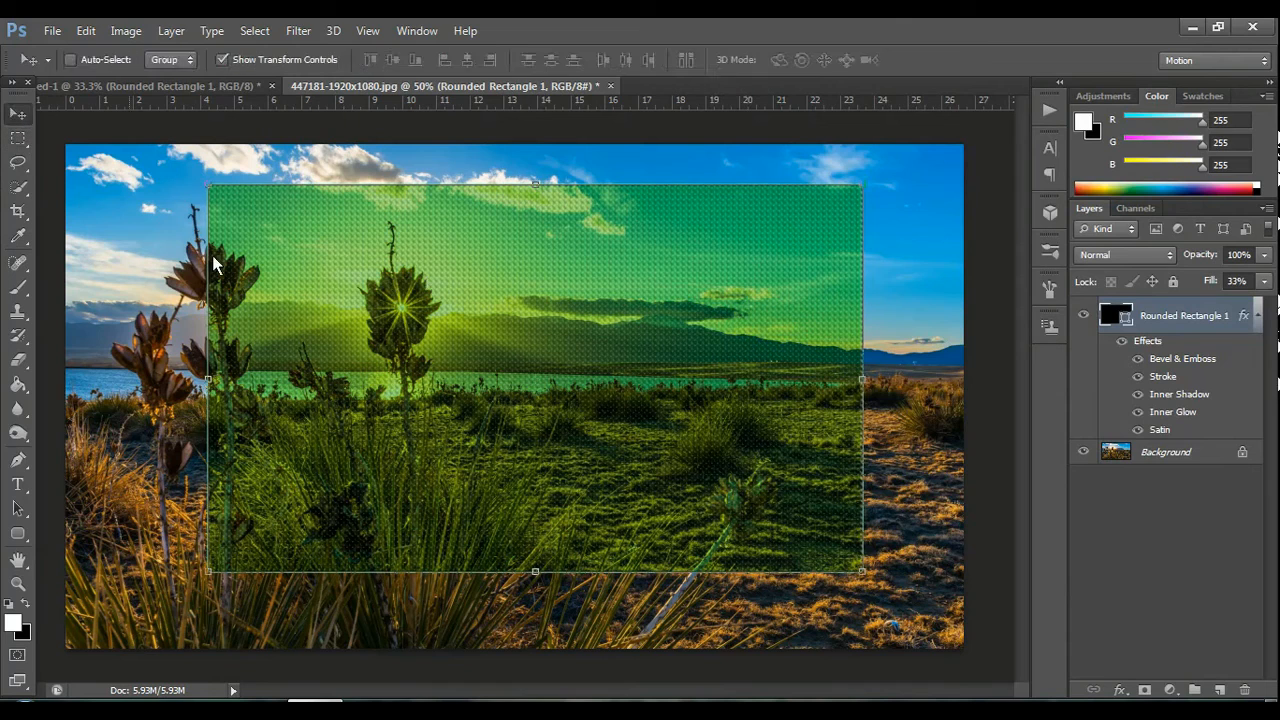
{"action": "mouse_move", "coordinate": [474, 296]}
{"action": "left_mouse_down"}
{"action": "mouse_move", "coordinate": [408, 328]}
{"action": "mouse_move", "coordinate": [452, 291]}
{"action": "left_mouse_up"}
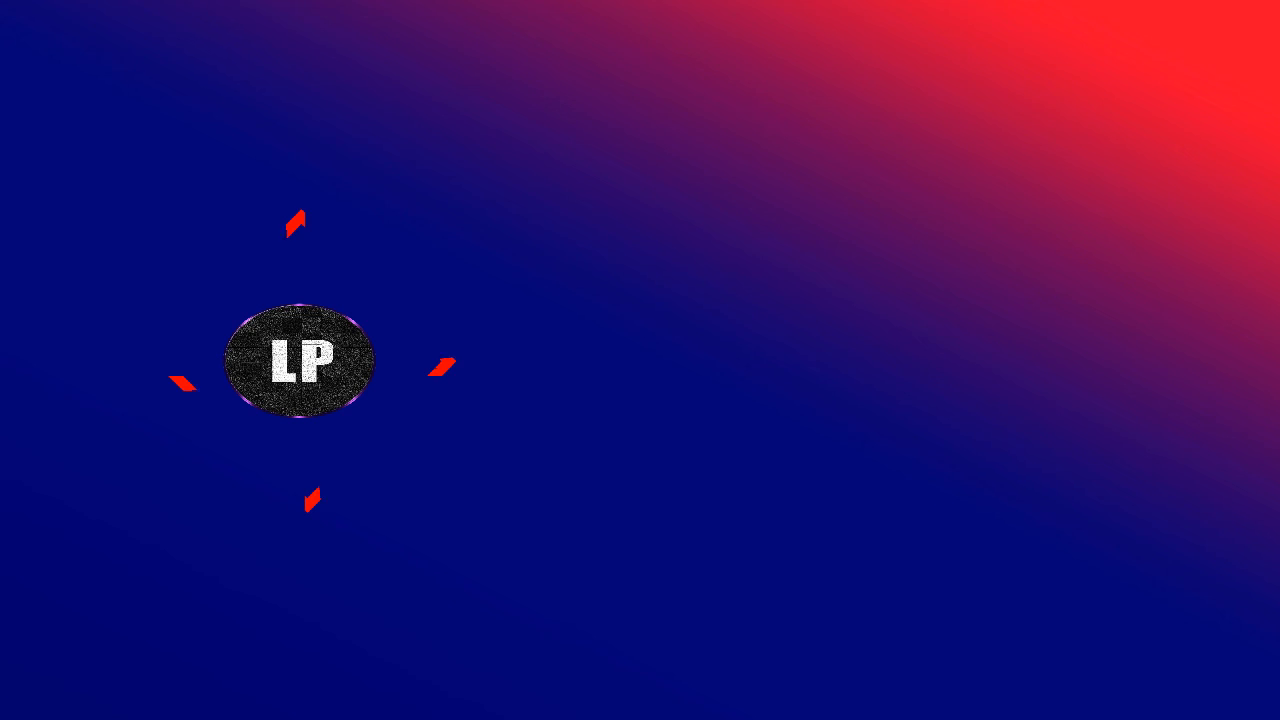